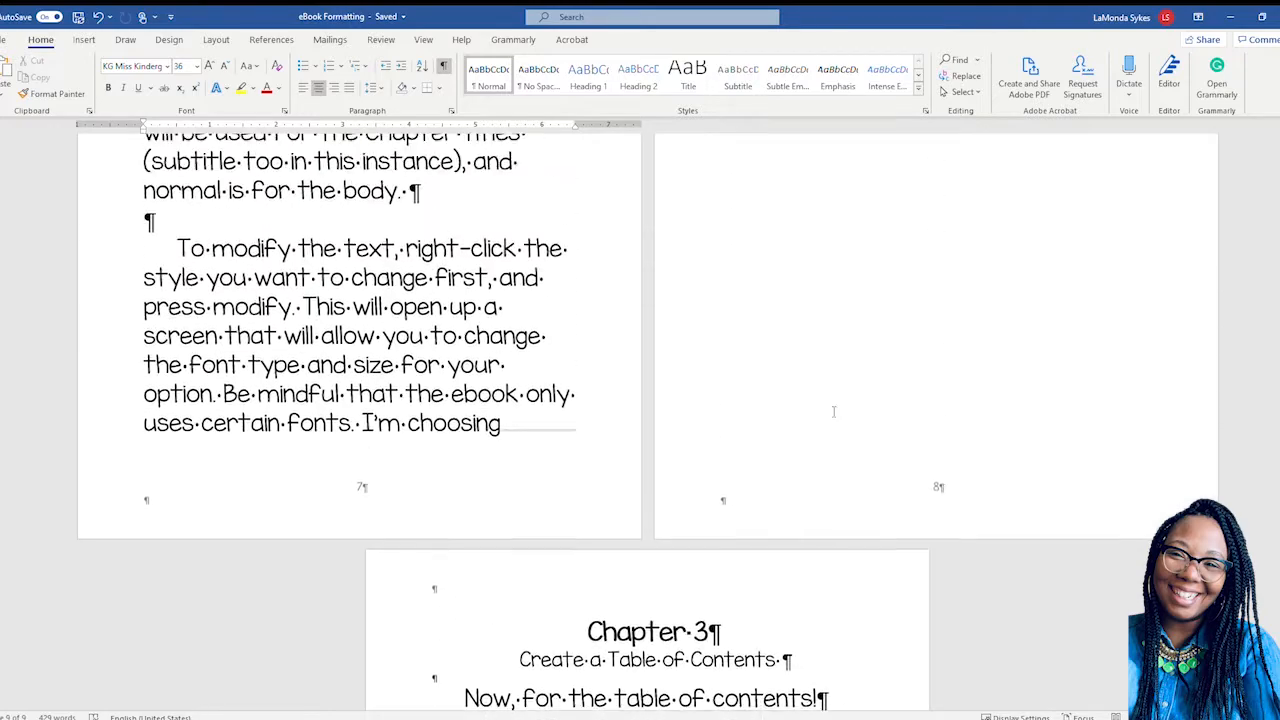
- Open the first-page footer on the page just before Chapter 1 and delete its page number
{"action": "scroll", "coordinate": [830, 410], "scroll_direction": "up", "scroll_amount": 10}
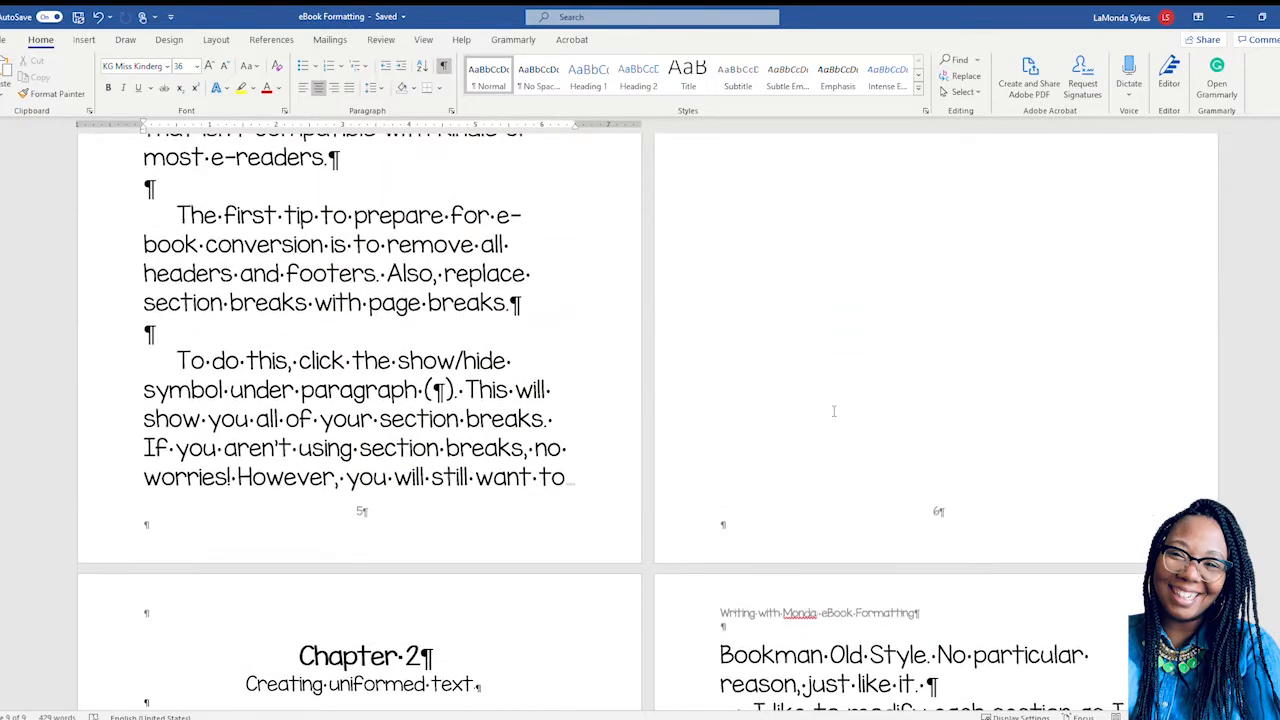
{"action": "scroll", "coordinate": [833, 411], "scroll_direction": "up", "scroll_amount": 1}
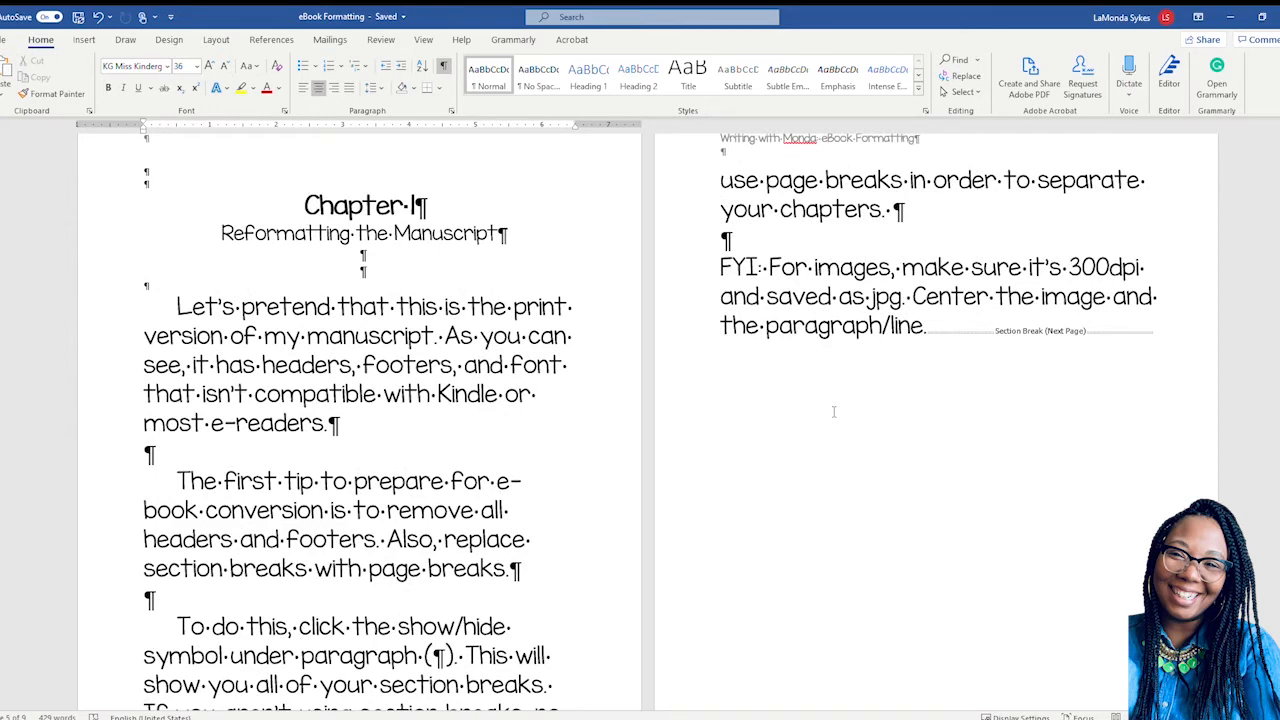
{"action": "scroll", "coordinate": [833, 411], "scroll_direction": "up", "scroll_amount": 8}
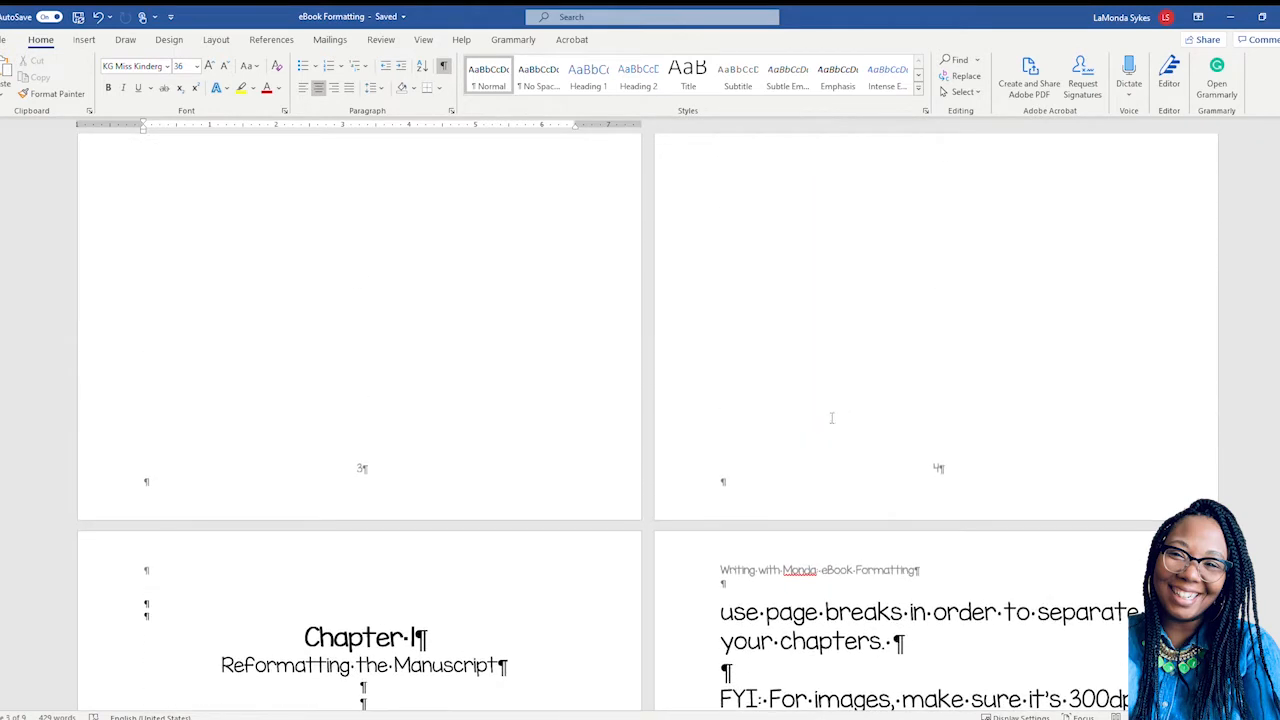
{"action": "double_click", "coordinate": [821, 479]}
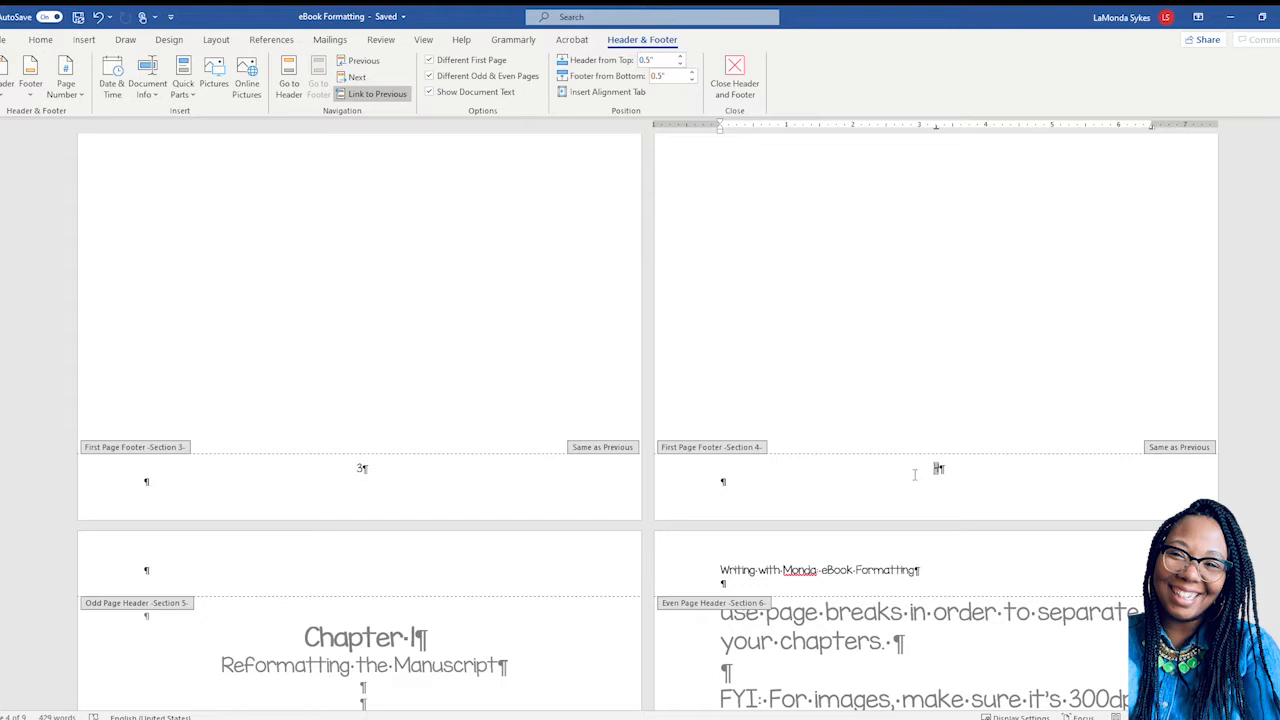
{"action": "key", "text": "ctrl+z"}
{"action": "key", "text": "Delete"}
- Delete the page numbers from the odd-page and even-page footers of the Chapter 1 pages
{"action": "scroll", "coordinate": [893, 442], "scroll_direction": "down", "scroll_amount": 3}
{"action": "scroll", "coordinate": [893, 442], "scroll_direction": "down", "scroll_amount": 10}
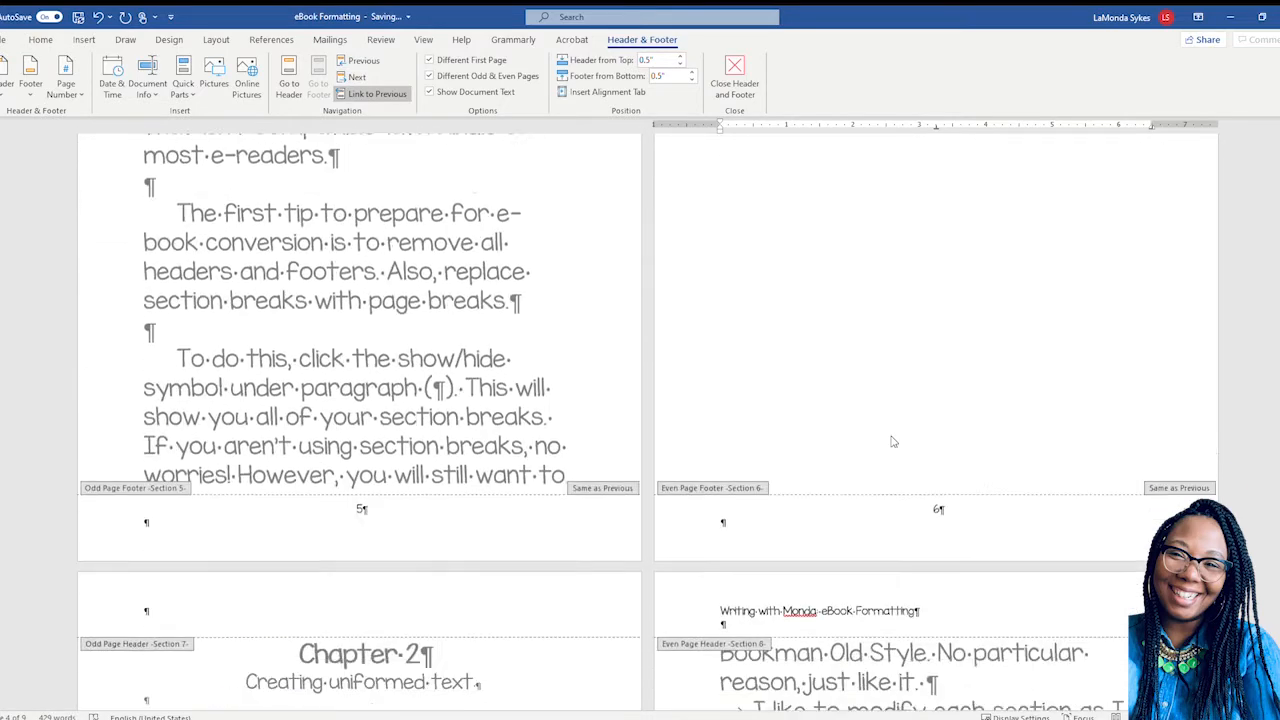
{"action": "left_click", "coordinate": [350, 283]}
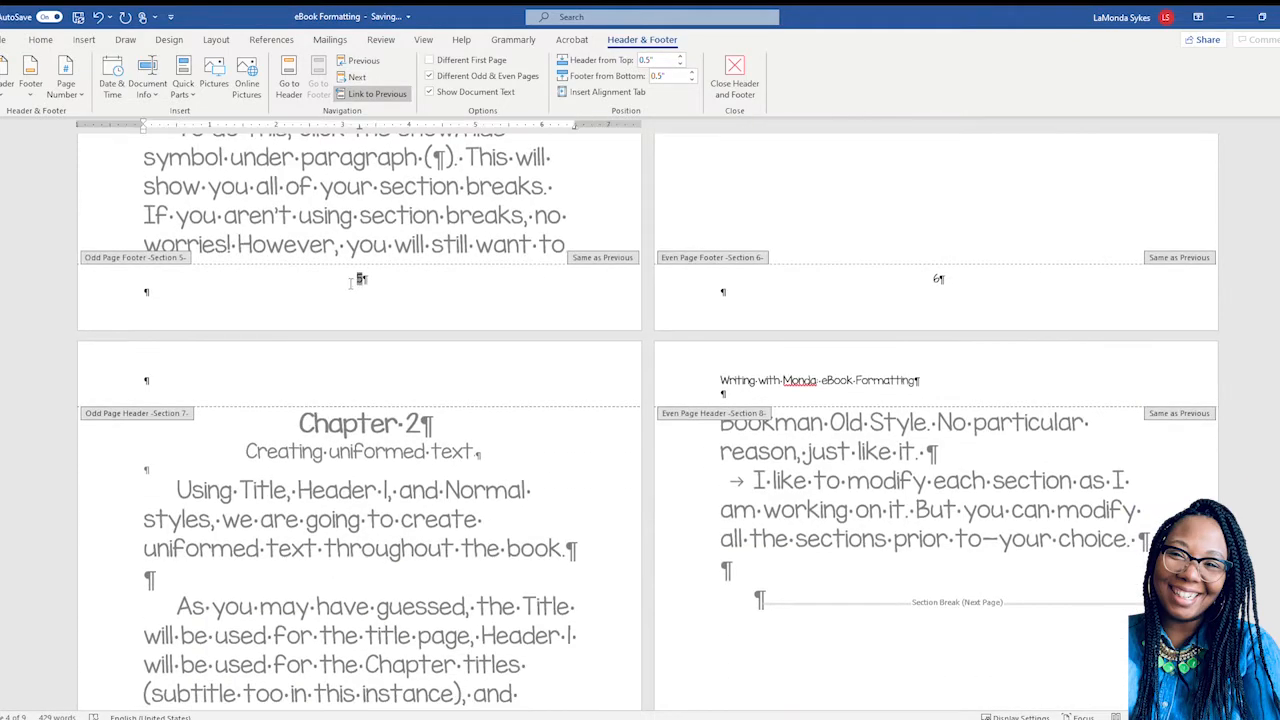
{"action": "key", "text": "Delete"}
{"action": "left_click", "coordinate": [894, 274]}
{"action": "key", "text": "Delete"}
{"action": "scroll", "coordinate": [810, 273], "scroll_direction": "down", "scroll_amount": 5}
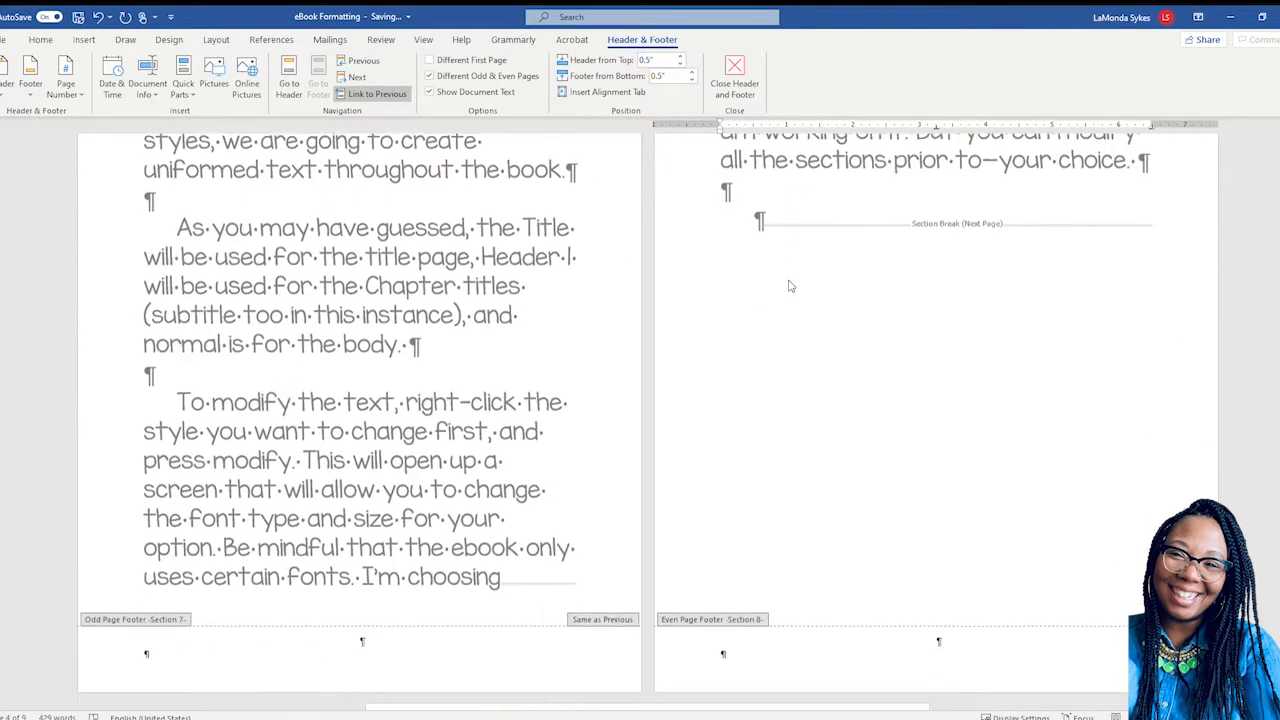
- Check the remaining footers, and delete the running title from the first-page header of Section 3
{"action": "scroll", "coordinate": [435, 413], "scroll_direction": "down", "scroll_amount": 5}
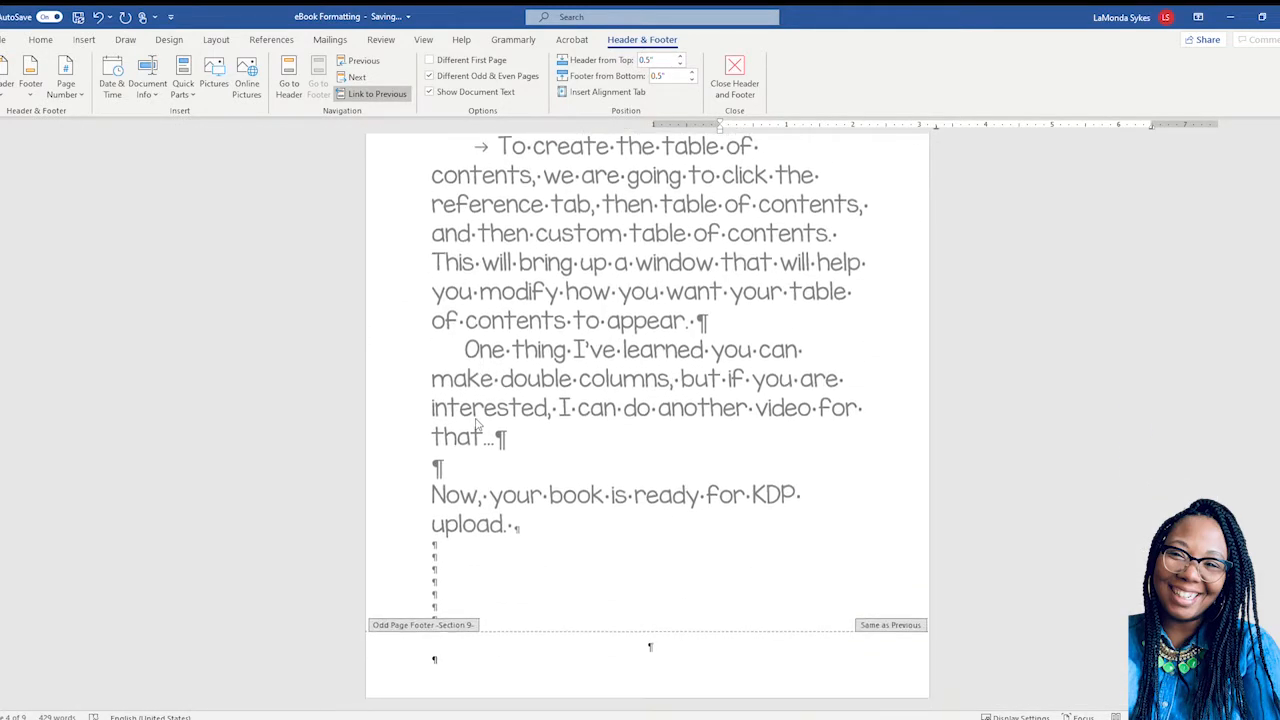
{"action": "scroll", "coordinate": [478, 425], "scroll_direction": "up", "scroll_amount": 8}
{"action": "scroll", "coordinate": [478, 425], "scroll_direction": "up", "scroll_amount": 15}
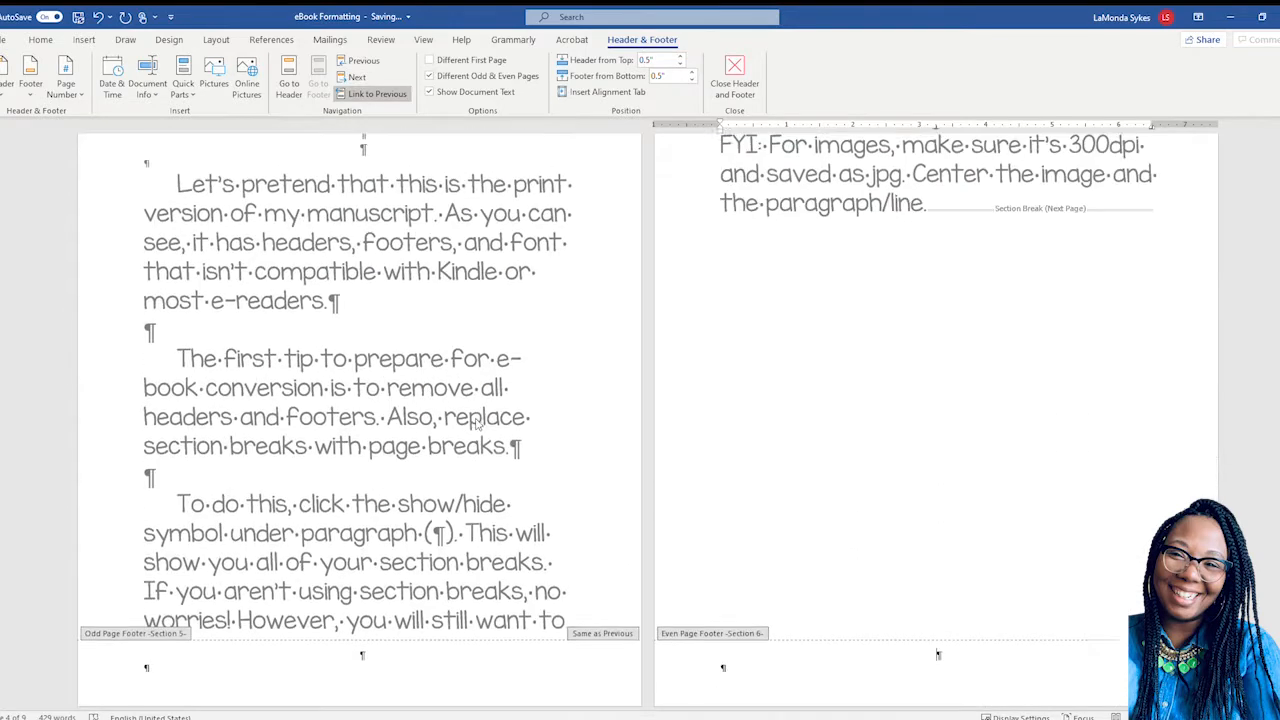
{"action": "scroll", "coordinate": [478, 425], "scroll_direction": "up", "scroll_amount": 5}
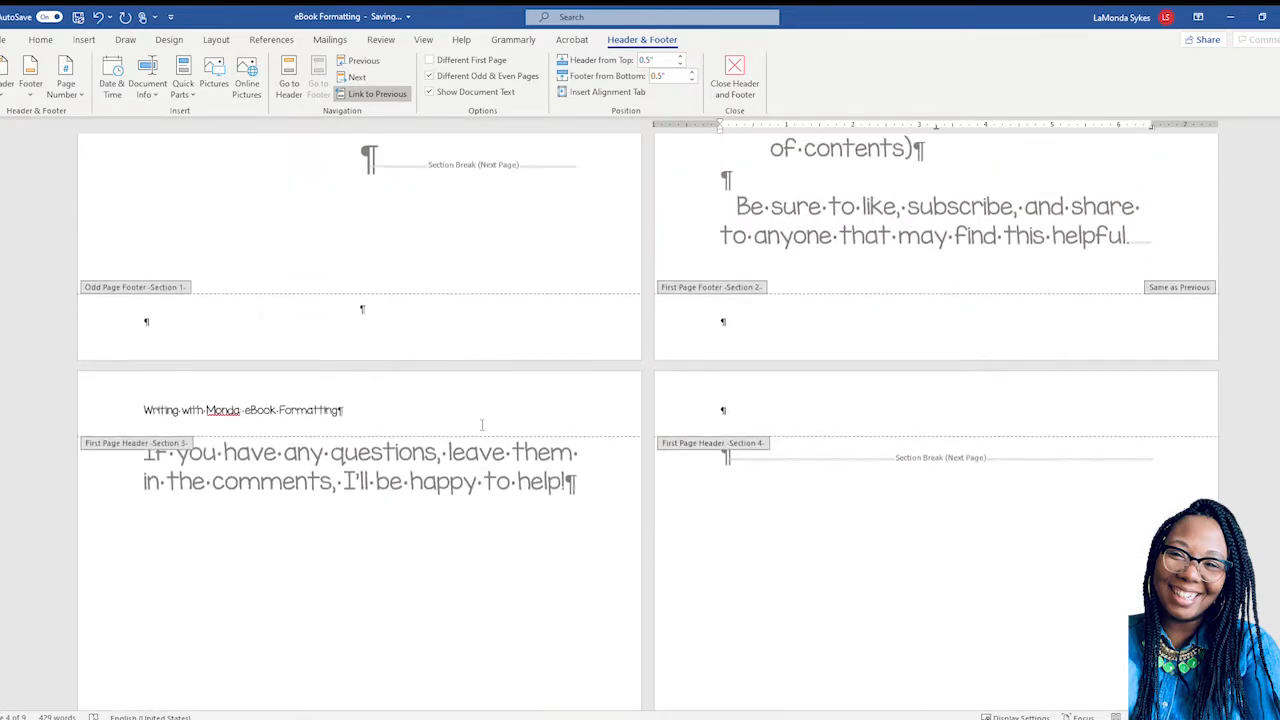
{"action": "left_click_drag", "start_coordinate": [140, 477], "coordinate": [372, 470]}
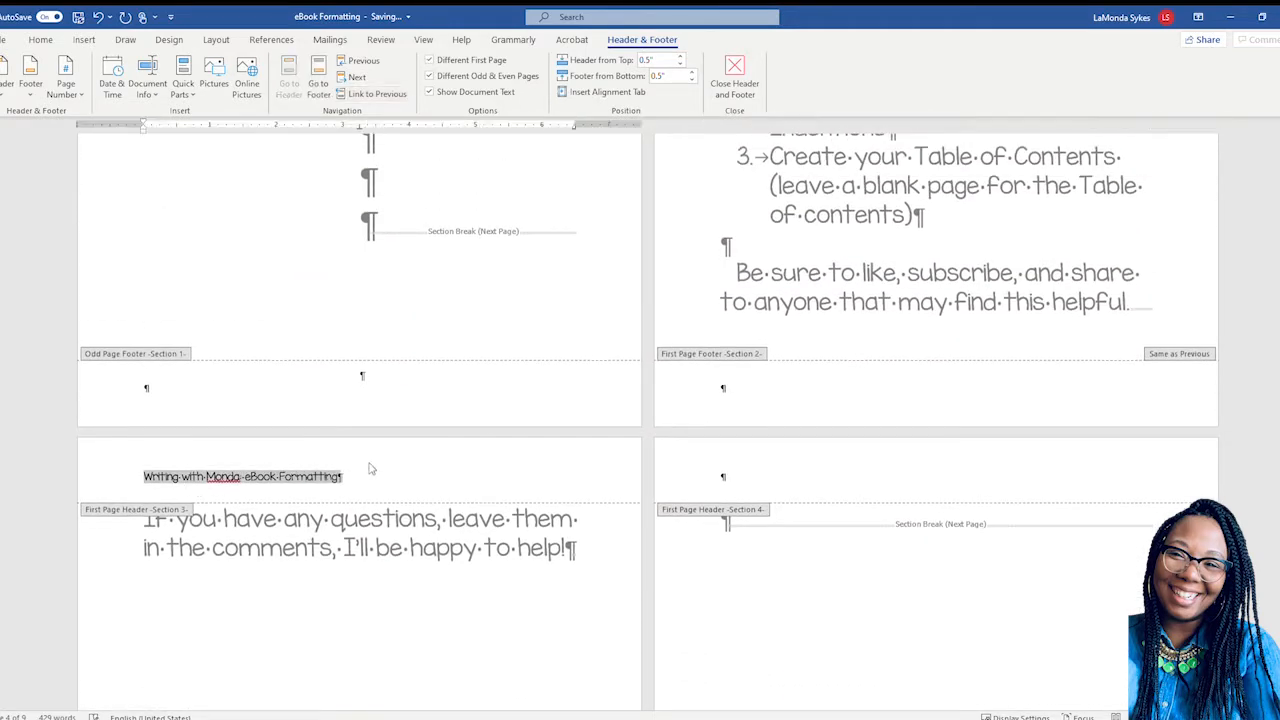
{"action": "key", "text": "Delete"}
- Delete the running title from the even-page header on Chapter 1's second page, and return to editing the body text
{"action": "scroll", "coordinate": [580, 368], "scroll_direction": "up", "scroll_amount": 4}
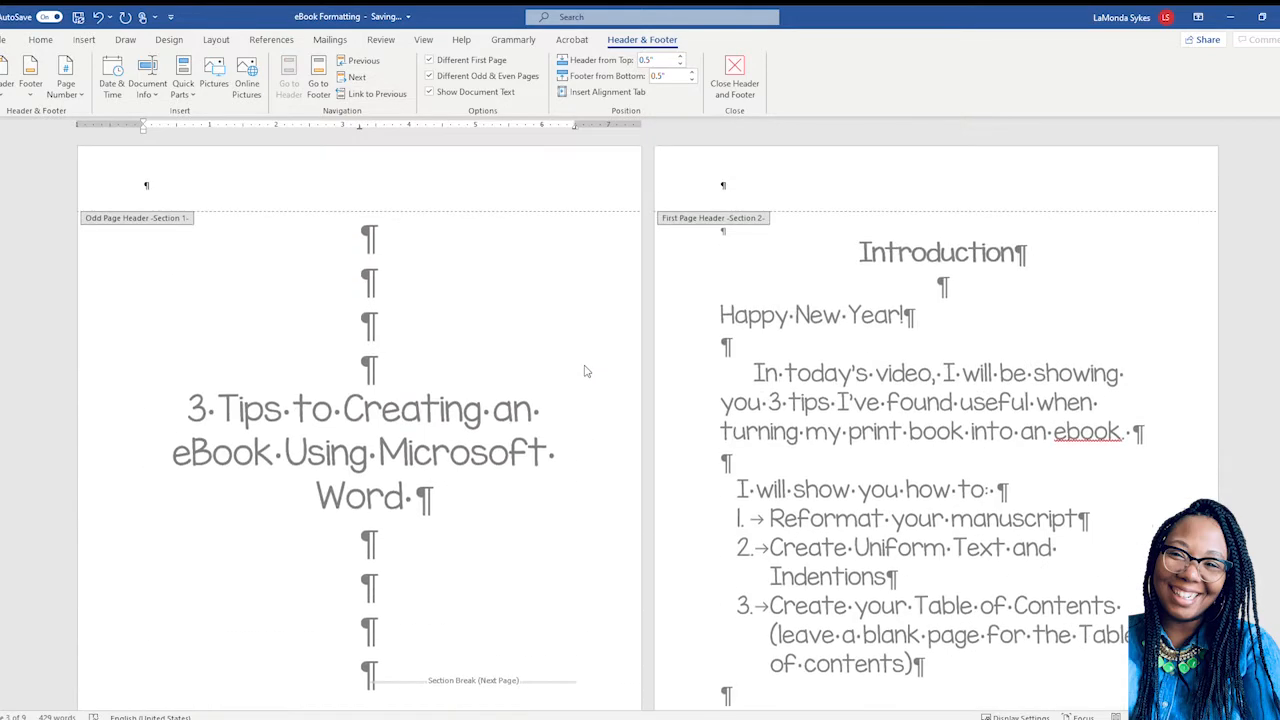
{"action": "scroll", "coordinate": [584, 369], "scroll_direction": "down", "scroll_amount": 8}
{"action": "scroll", "coordinate": [587, 371], "scroll_direction": "down", "scroll_amount": 6}
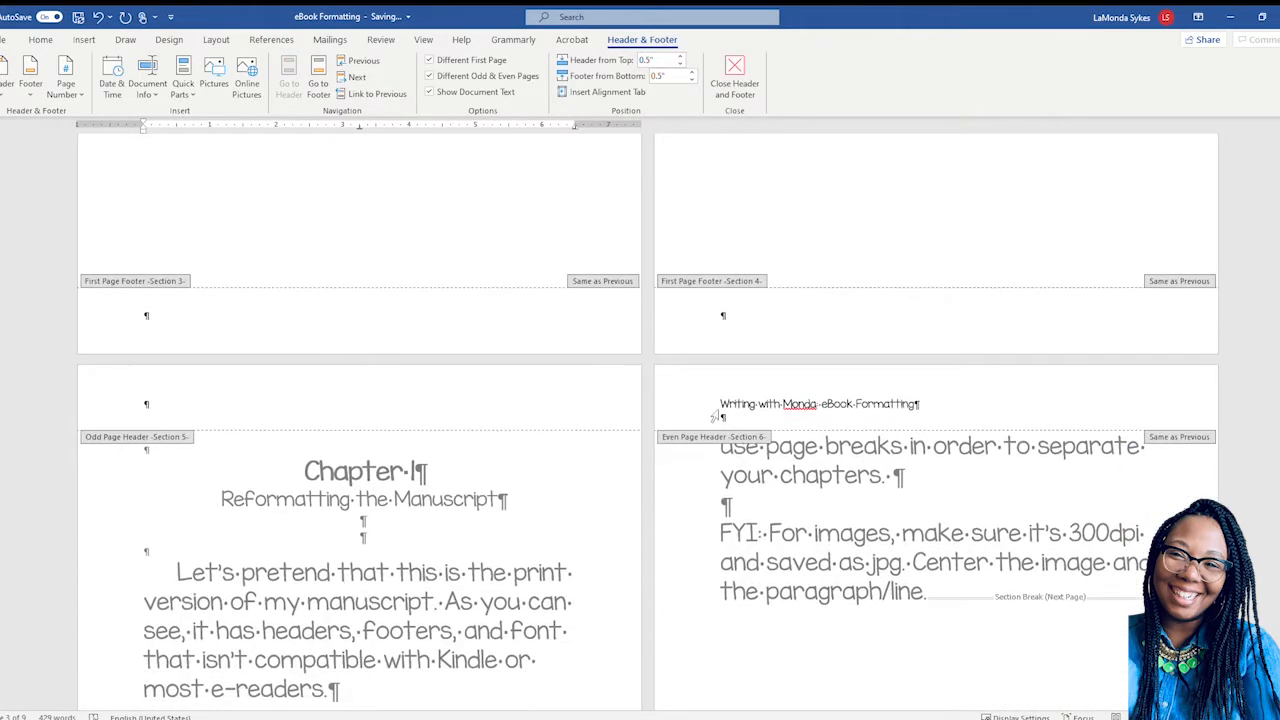
{"action": "left_click_drag", "start_coordinate": [718, 403], "coordinate": [945, 402]}
{"action": "key", "text": "Delete"}
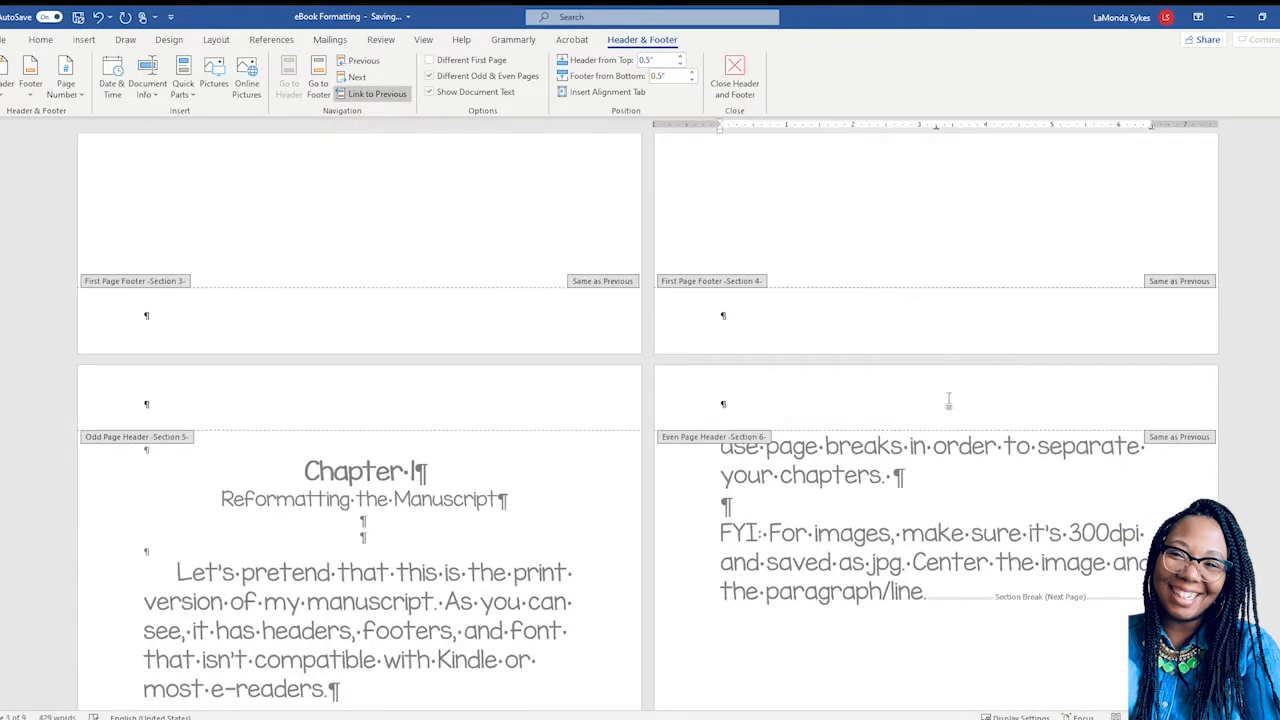
{"action": "scroll", "coordinate": [942, 385], "scroll_direction": "down", "scroll_amount": 5}
{"action": "scroll", "coordinate": [940, 378], "scroll_direction": "down", "scroll_amount": 15}
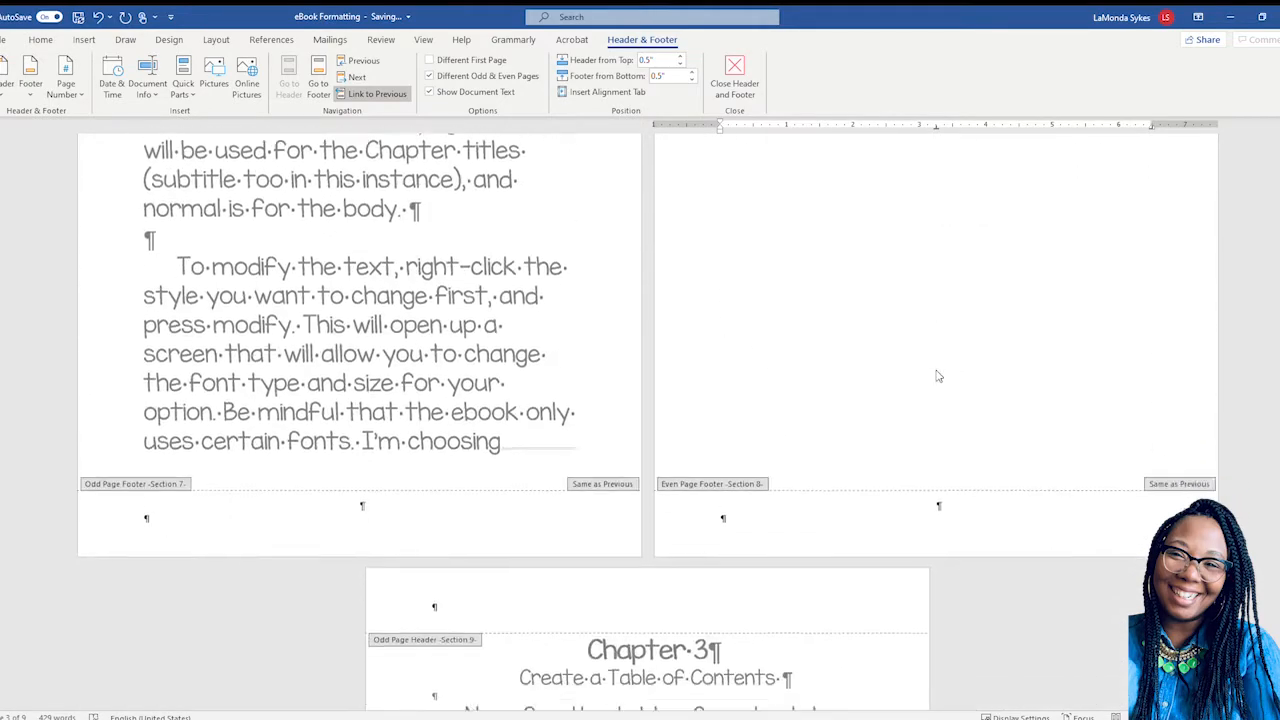
{"action": "scroll", "coordinate": [942, 376], "scroll_direction": "up", "scroll_amount": 10}
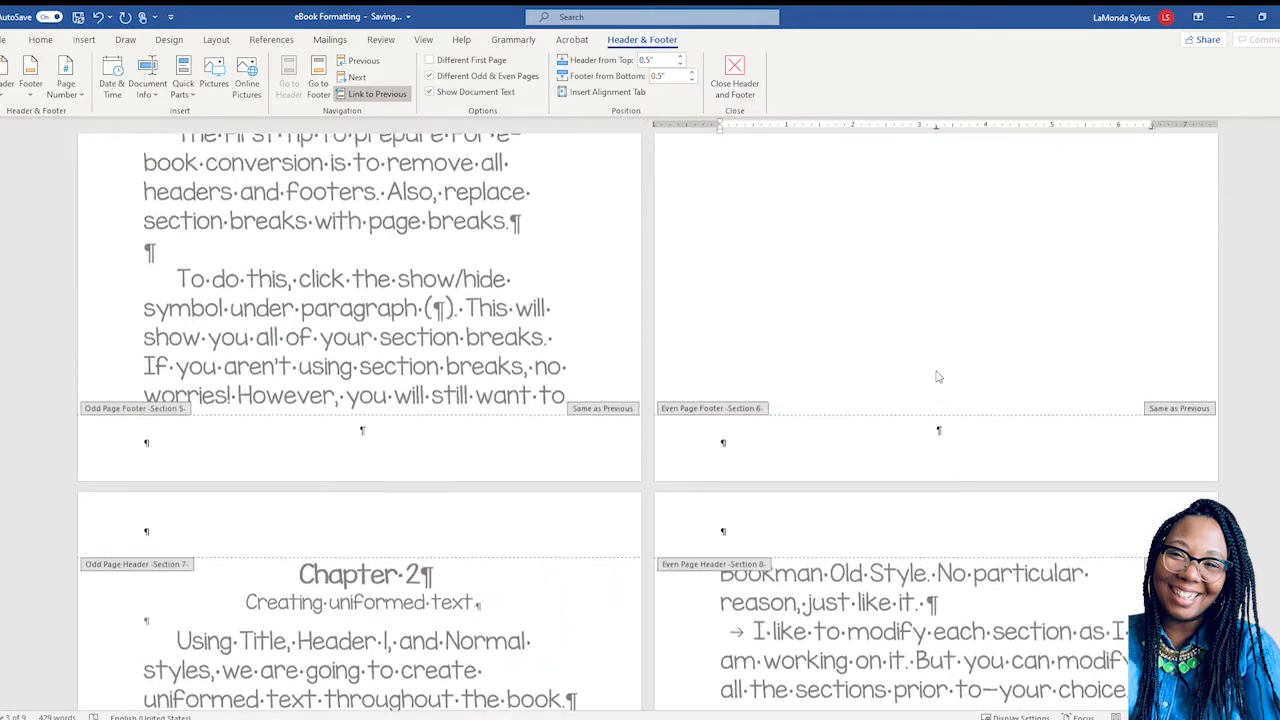
{"action": "scroll", "coordinate": [938, 377], "scroll_direction": "up", "scroll_amount": 3}
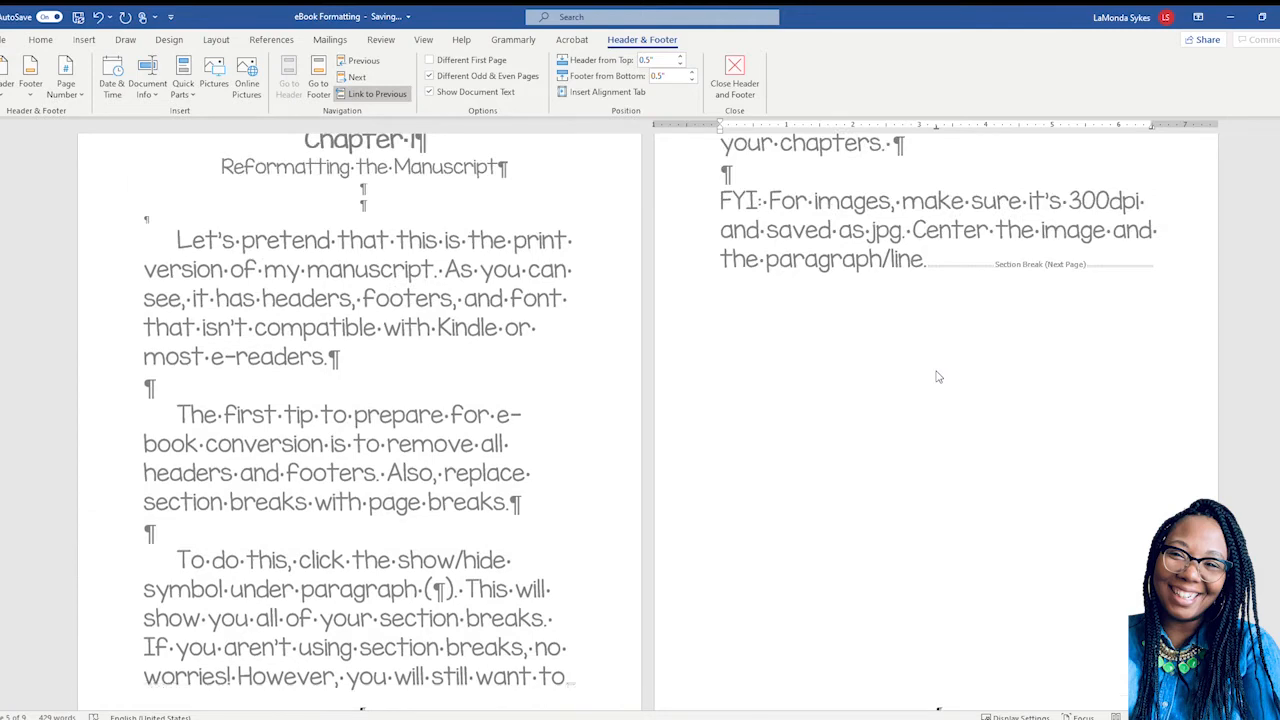
{"action": "double_click", "coordinate": [943, 378]}
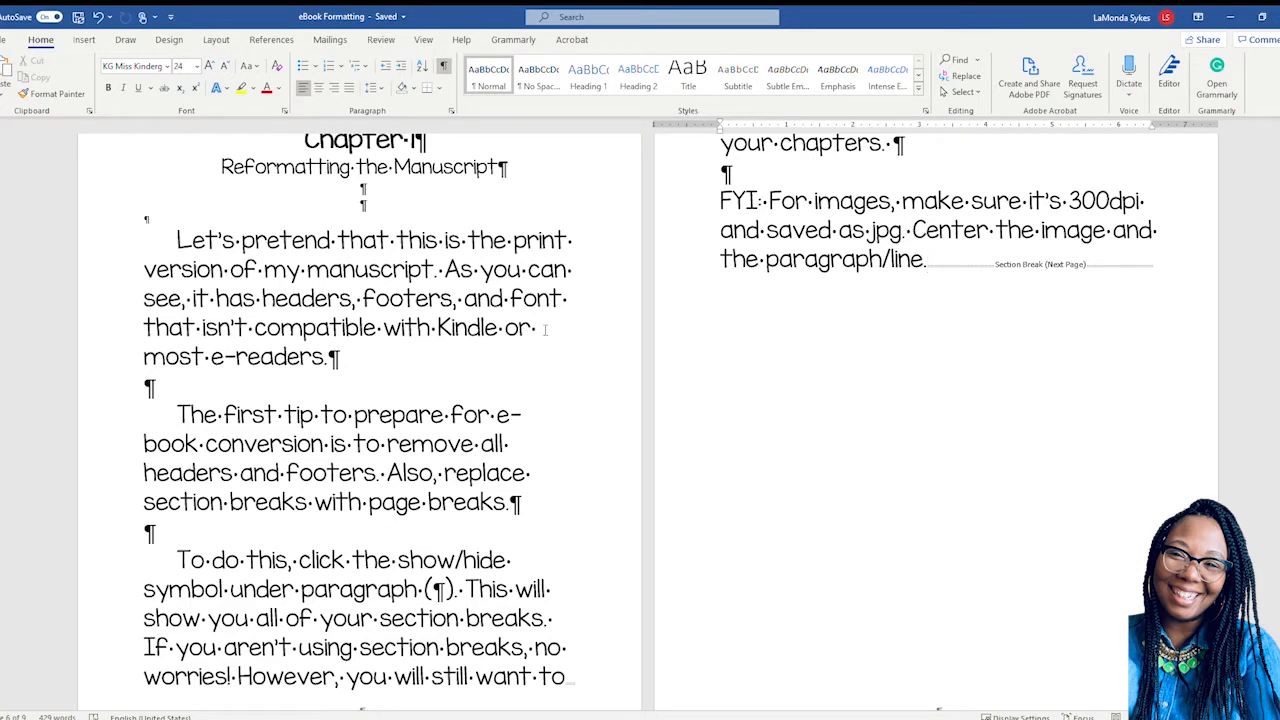
- Remove the section break after "you will still want to" in Chapter 1, keeping a space before "use page breaks"
{"action": "scroll", "coordinate": [545, 330], "scroll_direction": "up", "scroll_amount": 3}
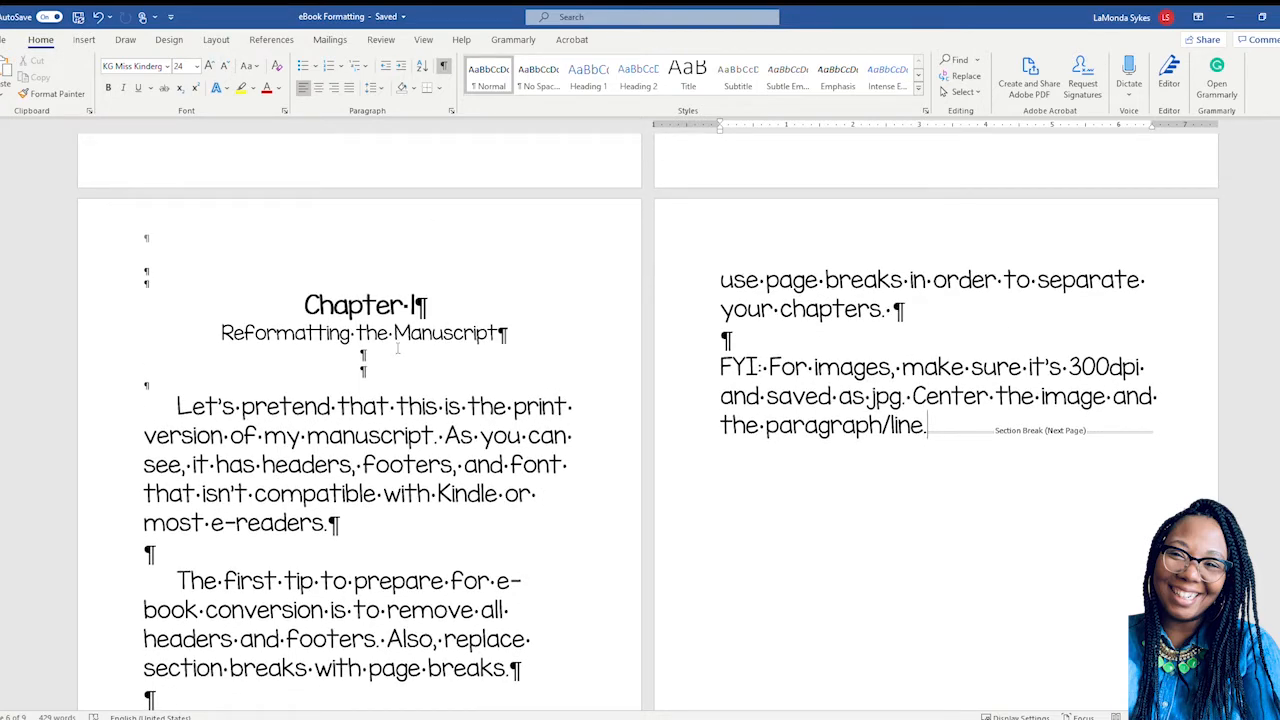
{"action": "scroll", "coordinate": [397, 348], "scroll_direction": "down", "scroll_amount": 4}
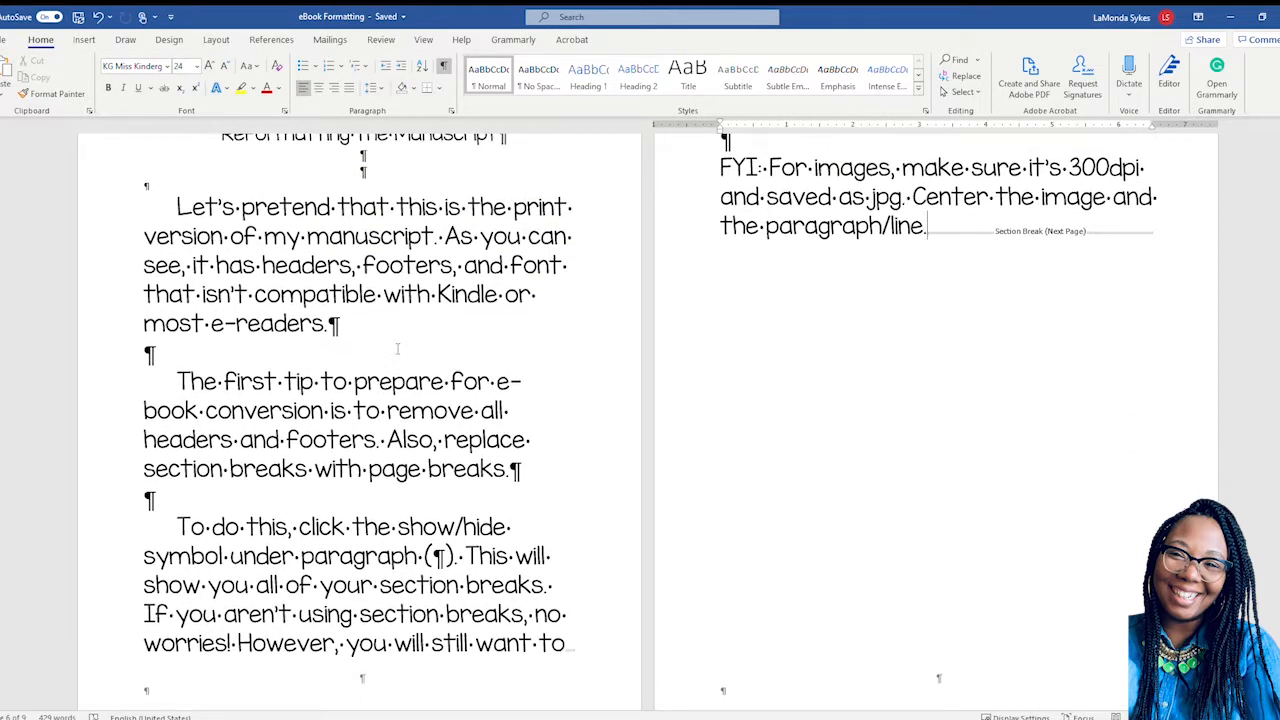
{"action": "scroll", "coordinate": [397, 348], "scroll_direction": "down", "scroll_amount": 1}
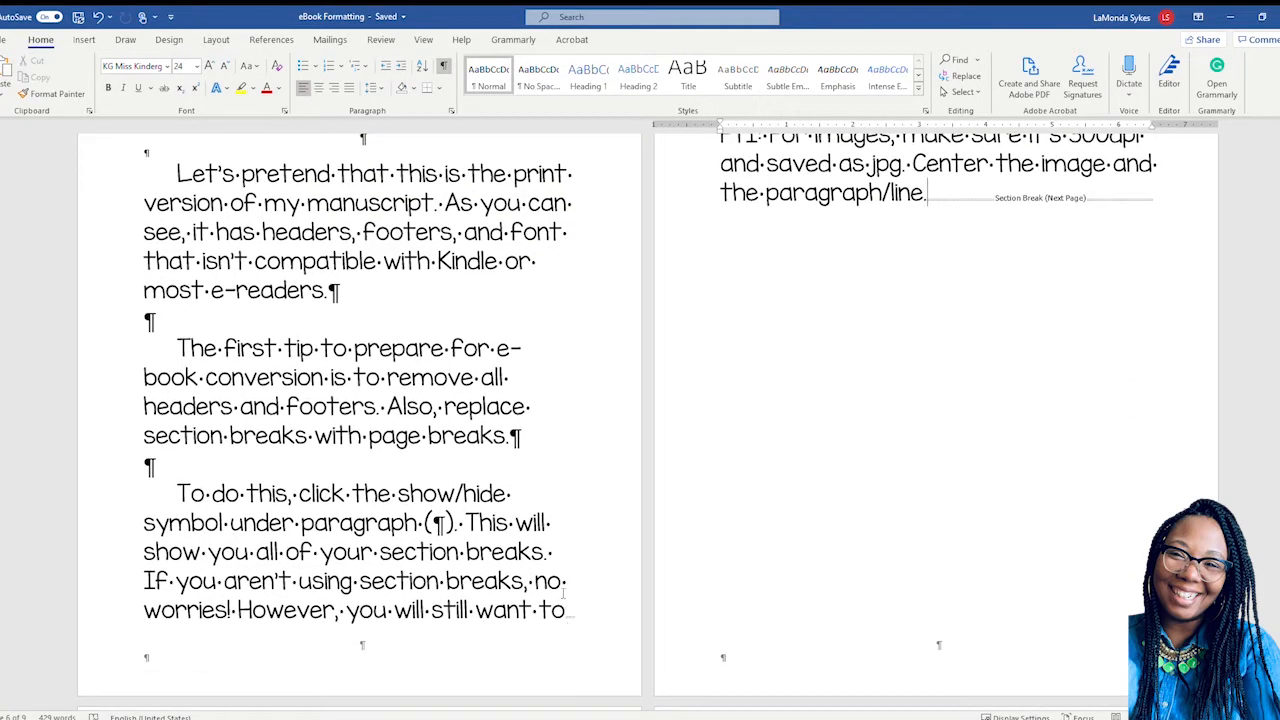
{"action": "left_click", "coordinate": [571, 617]}
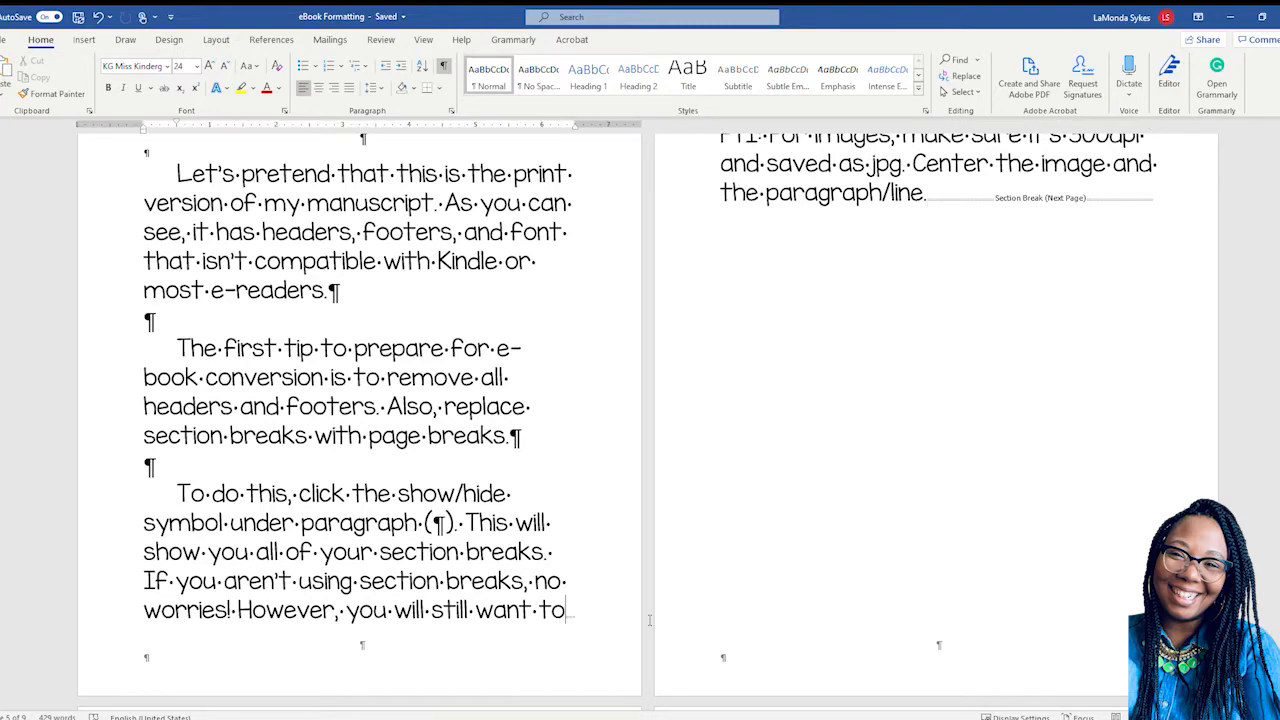
{"action": "scroll", "coordinate": [649, 620], "scroll_direction": "up", "scroll_amount": 3}
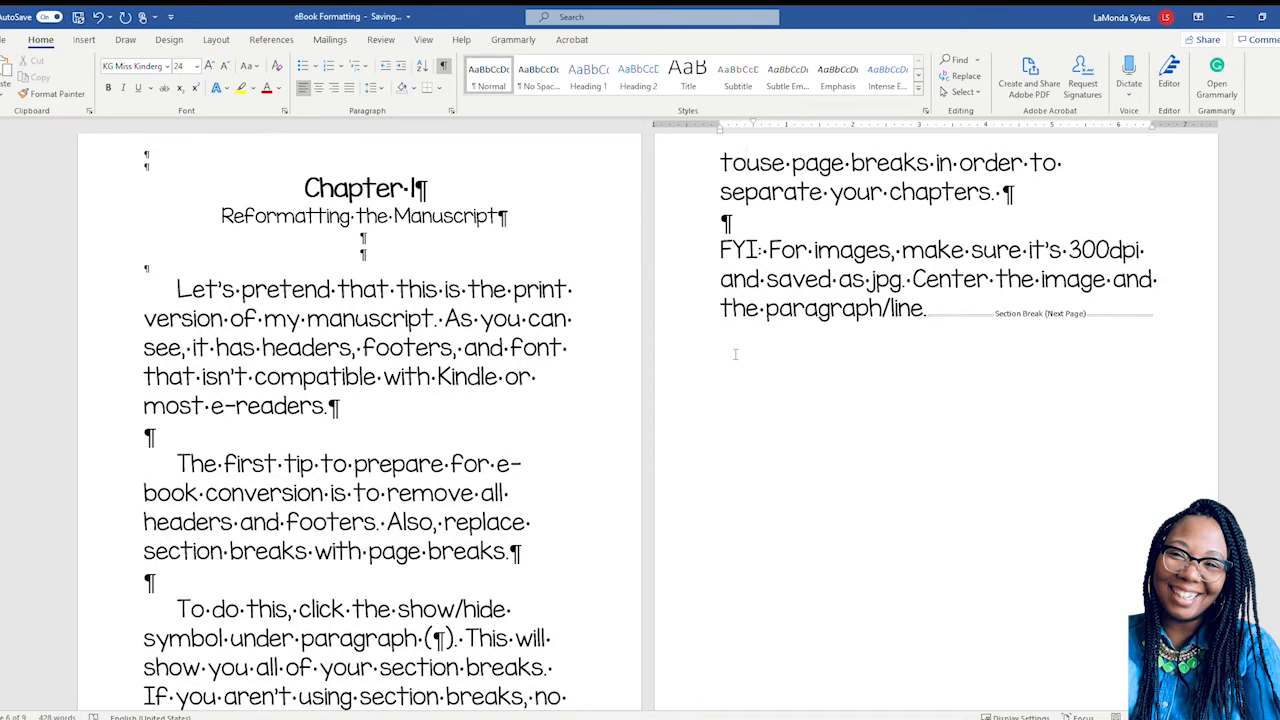
{"action": "key", "text": "BackSpace"}
{"action": "key", "text": "BackSpace"}
{"action": "scroll", "coordinate": [677, 386], "scroll_direction": "down", "scroll_amount": 4}
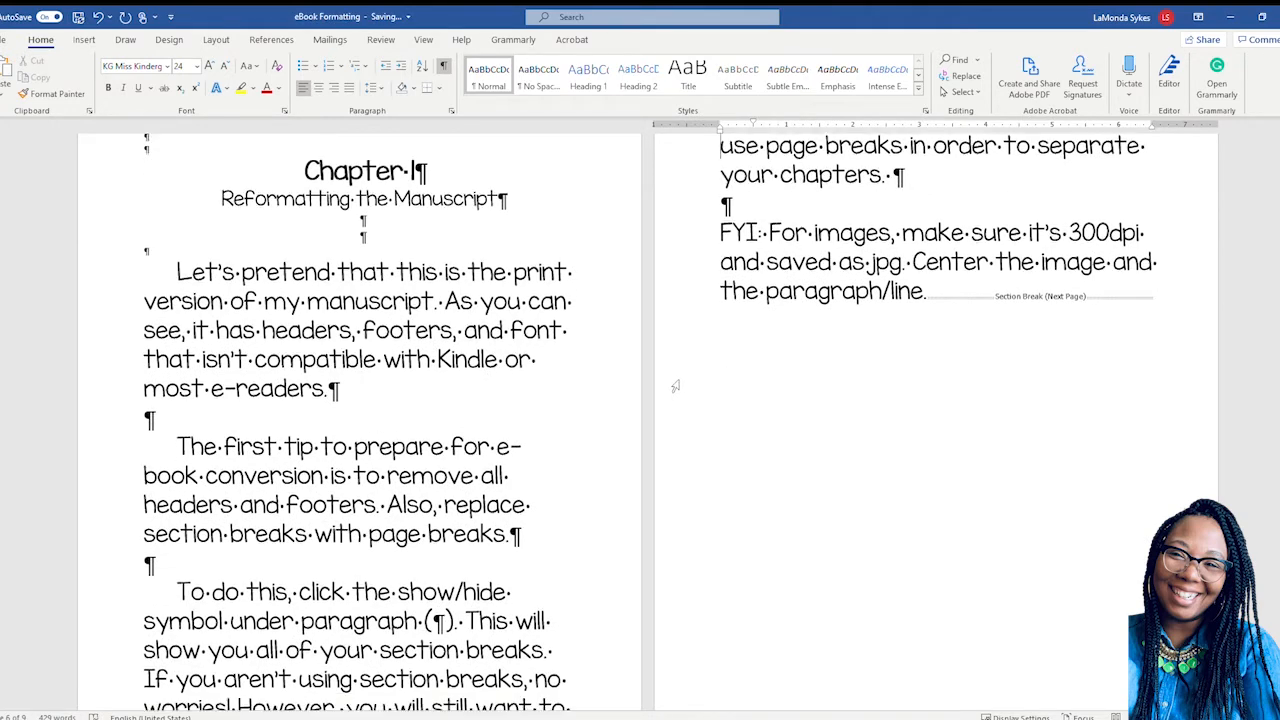
- Insert a page break after "you will still want to" and remove the leading space and indent before "use page breaks"
{"action": "left_click", "coordinate": [571, 493]}
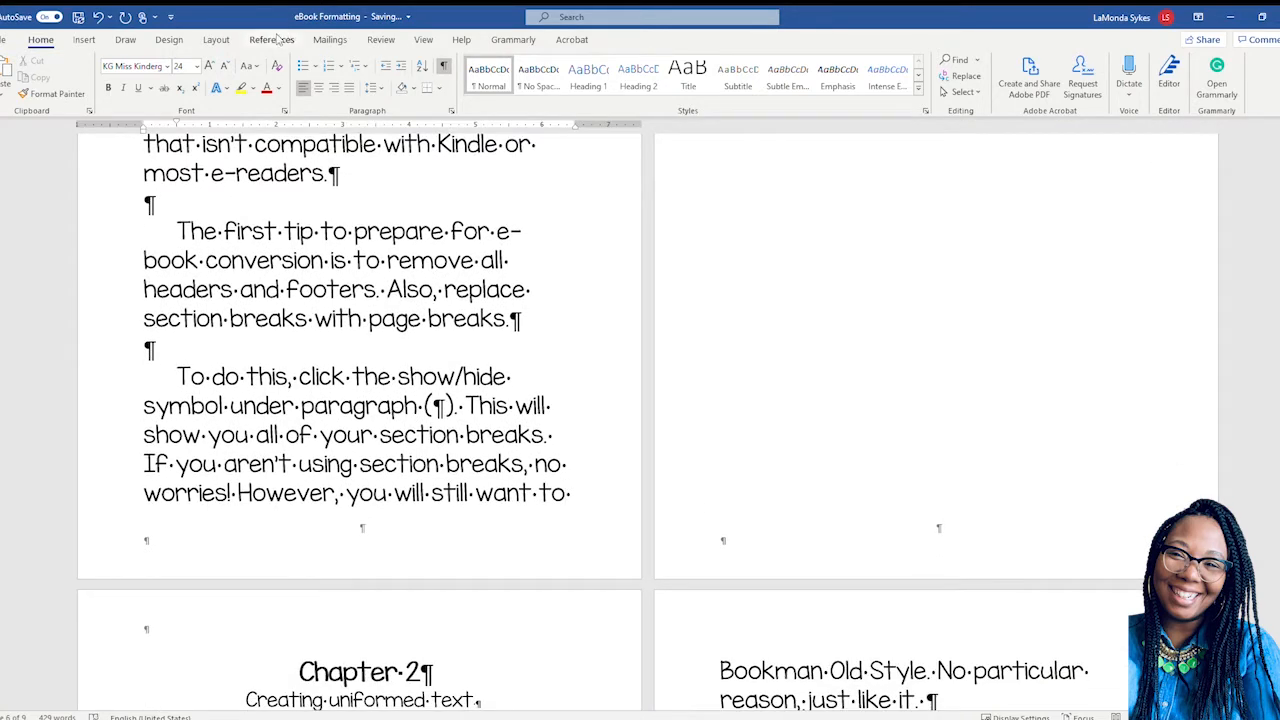
{"action": "left_click", "coordinate": [226, 38]}
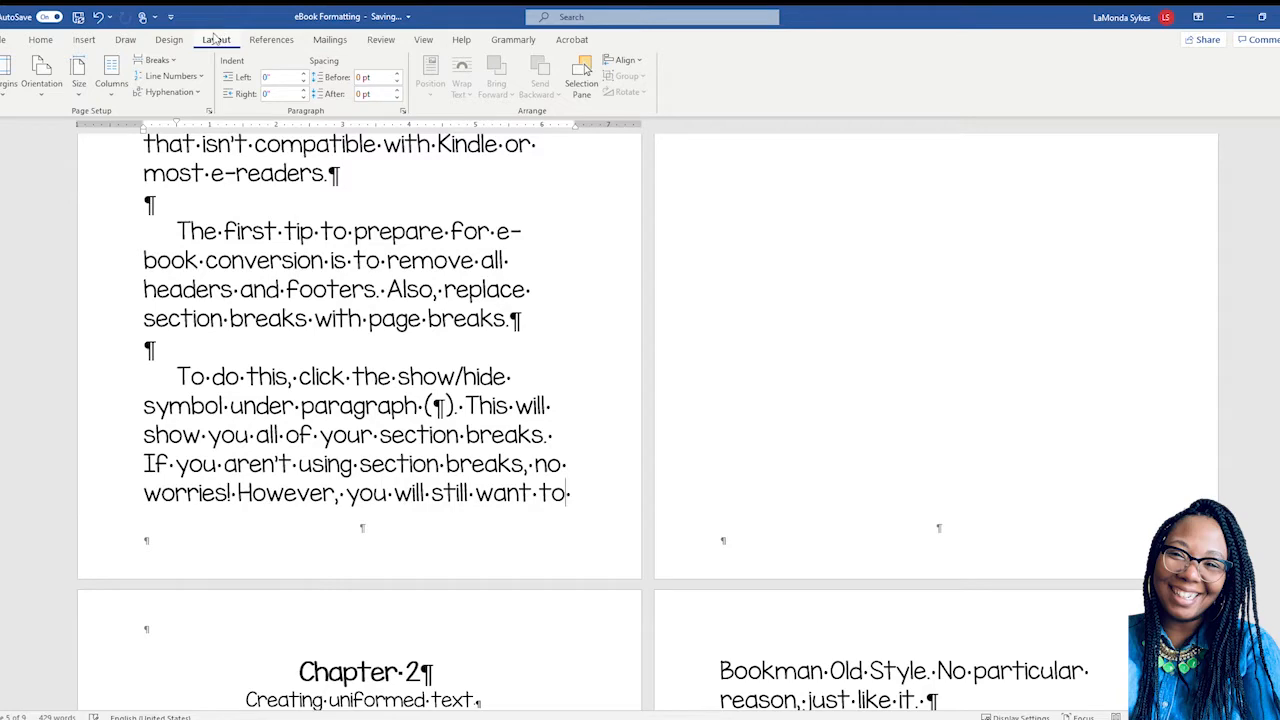
{"action": "left_click", "coordinate": [174, 60]}
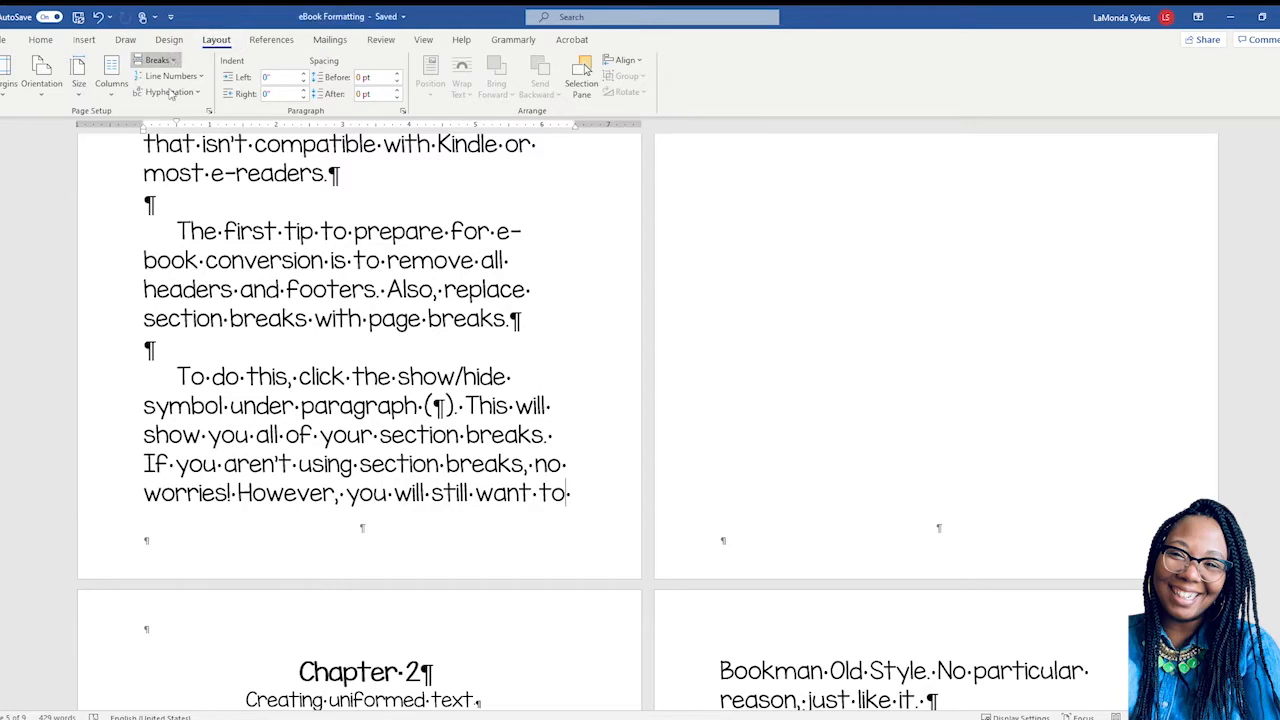
{"action": "left_click", "coordinate": [184, 118]}
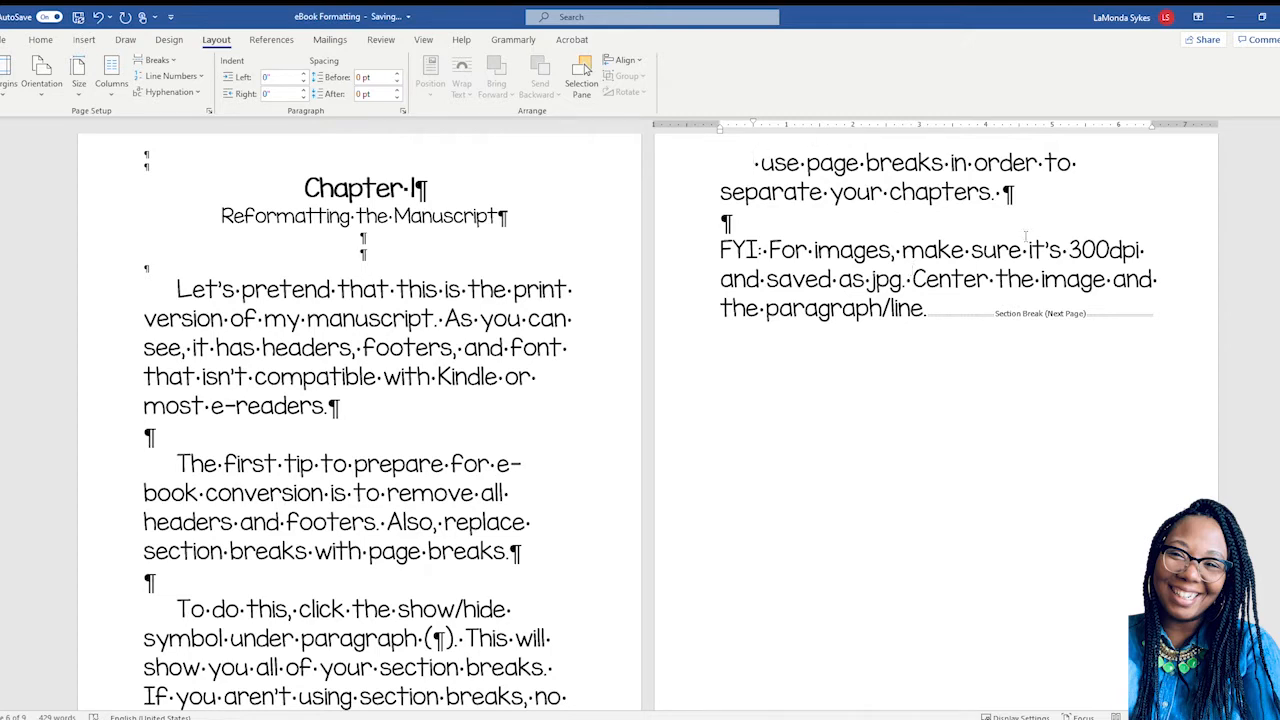
{"action": "key", "text": "BackSpace"}
{"action": "key", "text": "BackSpace"}
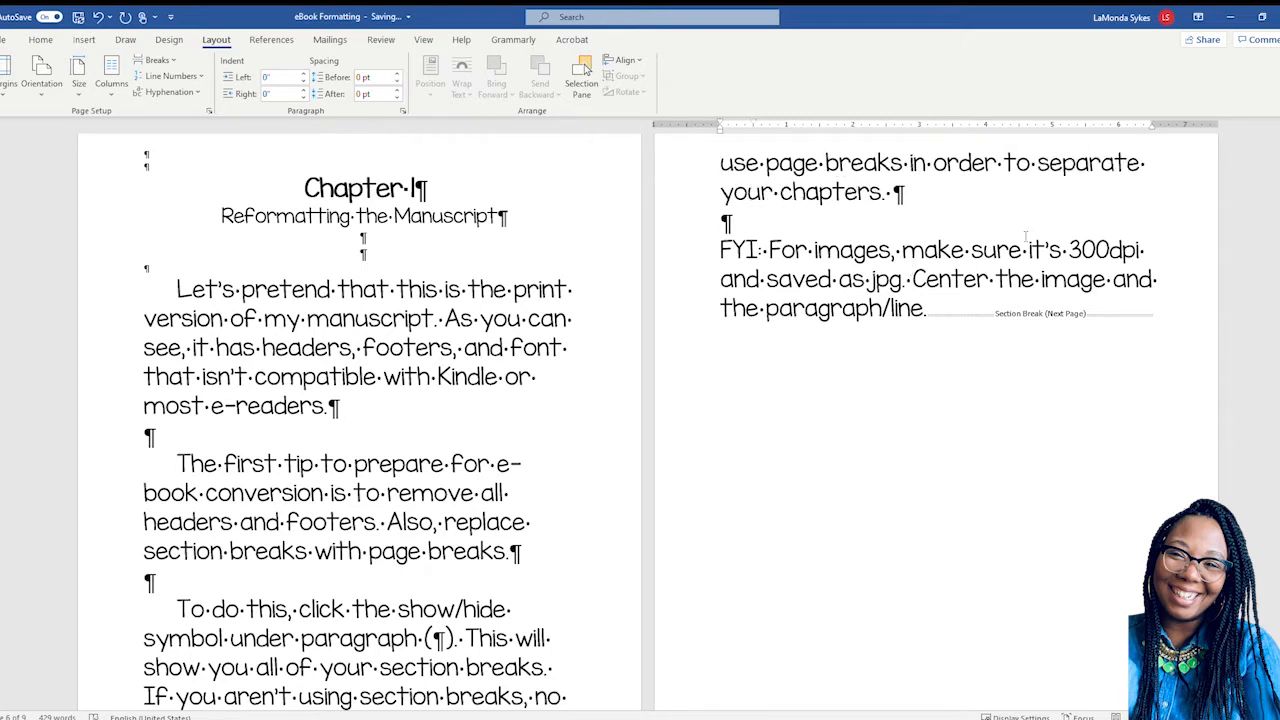
- Replace the section break after "the paragraph/line." at the end of Chapter 1 with a page break
{"action": "scroll", "coordinate": [928, 190], "scroll_direction": "down", "scroll_amount": 3}
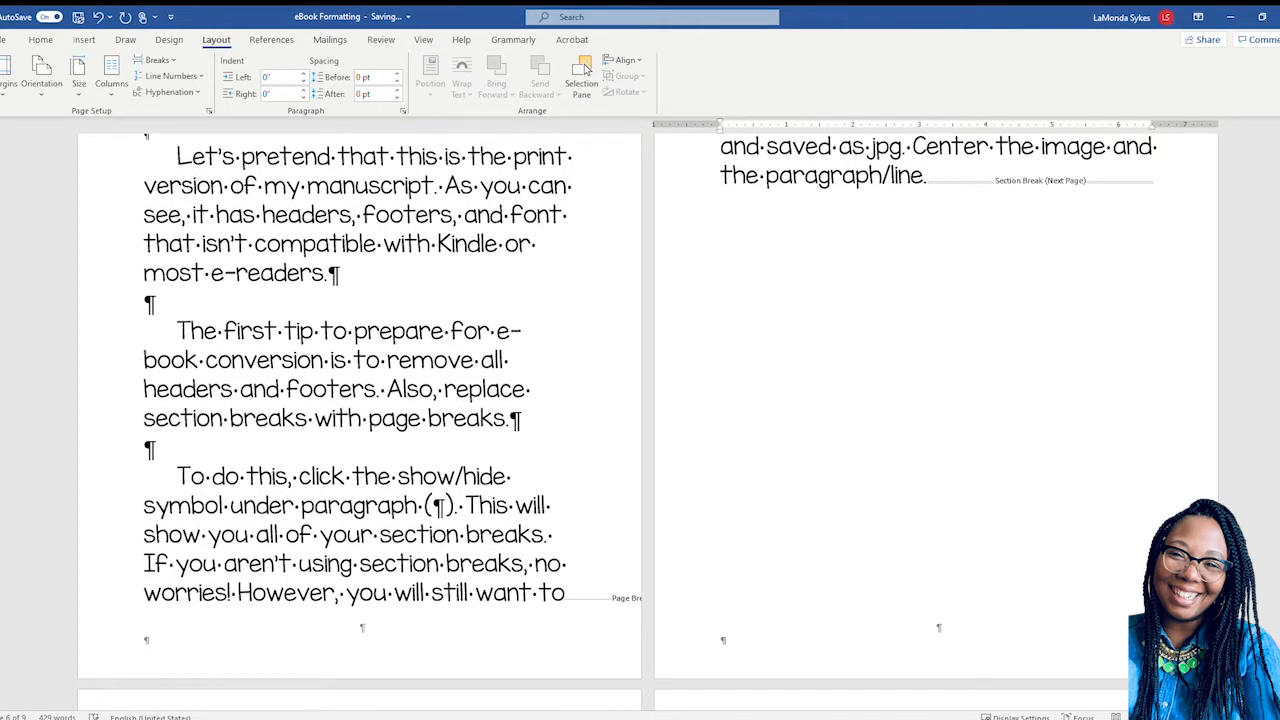
{"action": "left_click", "coordinate": [970, 200]}
{"action": "key", "text": "Delete"}
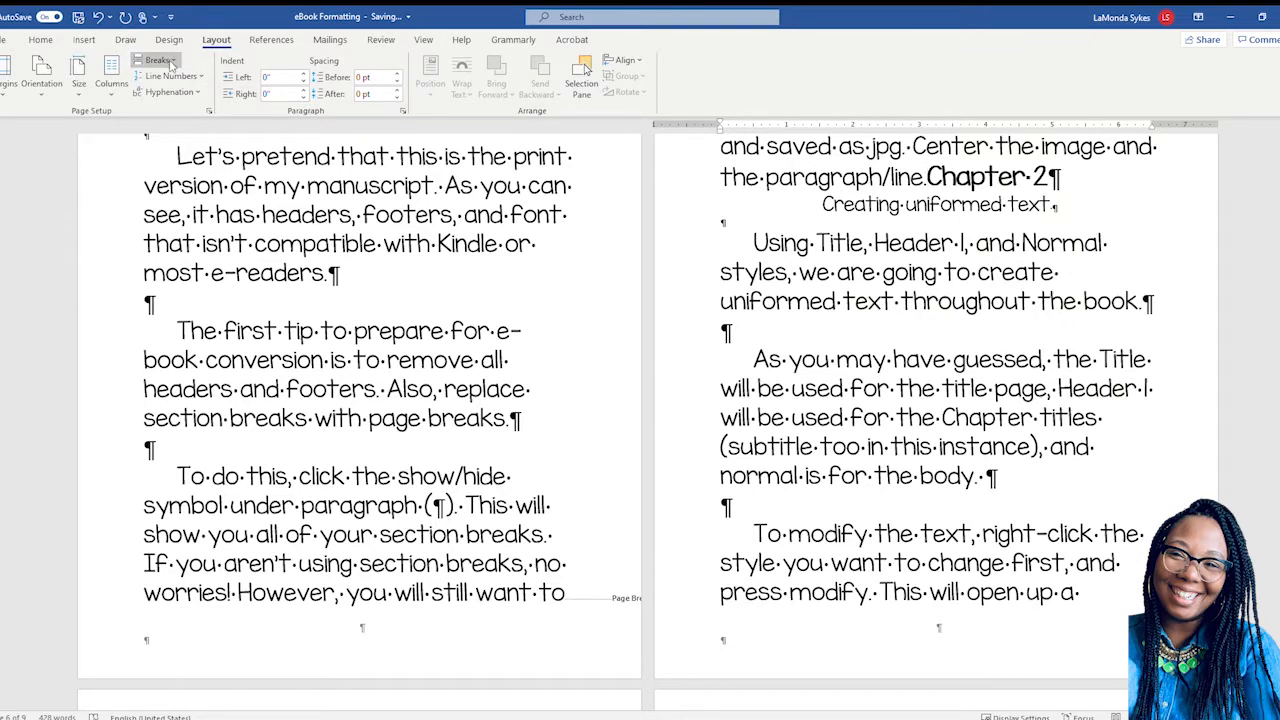
{"action": "key", "text": "ctrl+Return"}
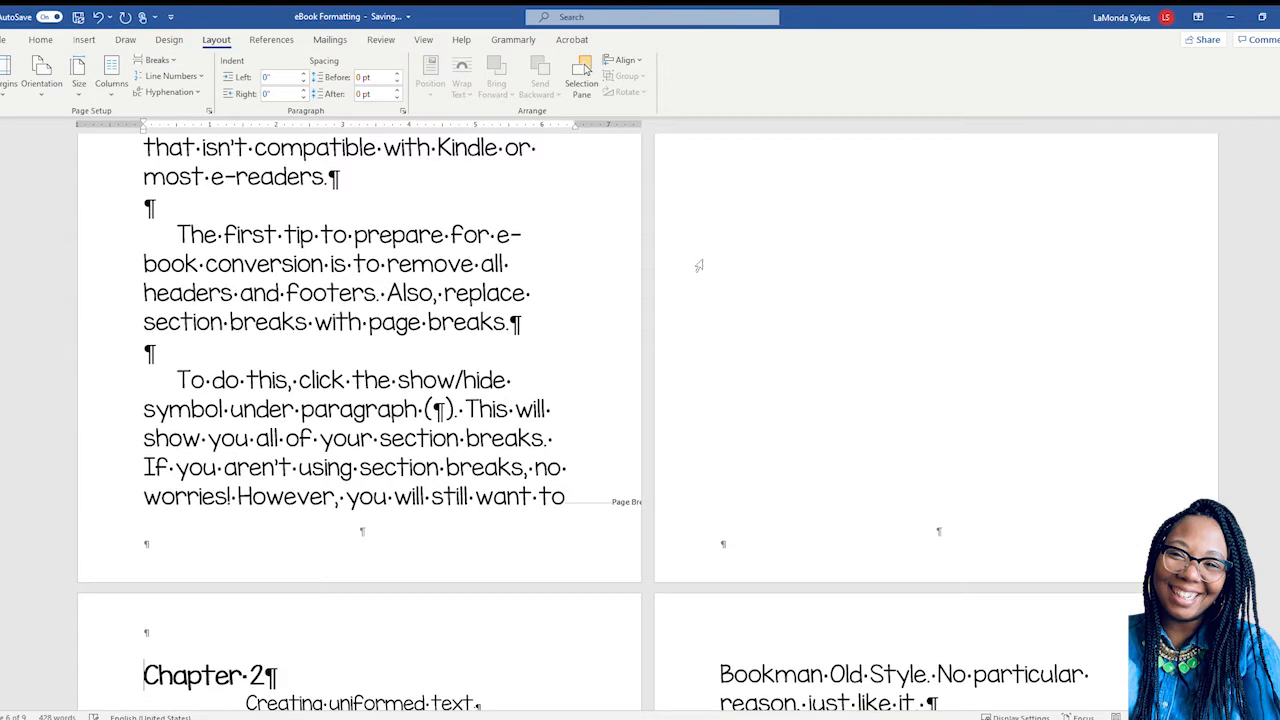
- Check the new page break at the end of Chapter 1, and center the "Chapter 2" heading
{"action": "scroll", "coordinate": [714, 271], "scroll_direction": "down", "scroll_amount": 3}
{"action": "scroll", "coordinate": [716, 272], "scroll_direction": "up", "scroll_amount": 6}
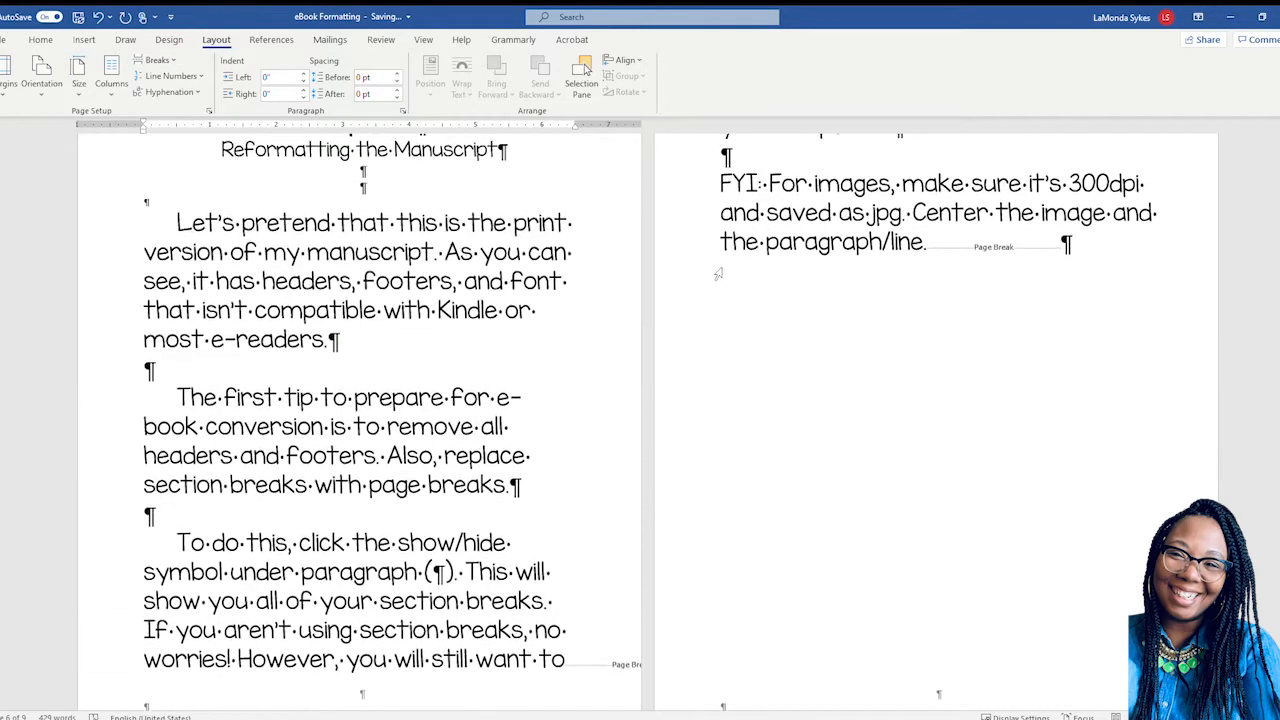
{"action": "scroll", "coordinate": [717, 273], "scroll_direction": "down", "scroll_amount": 5}
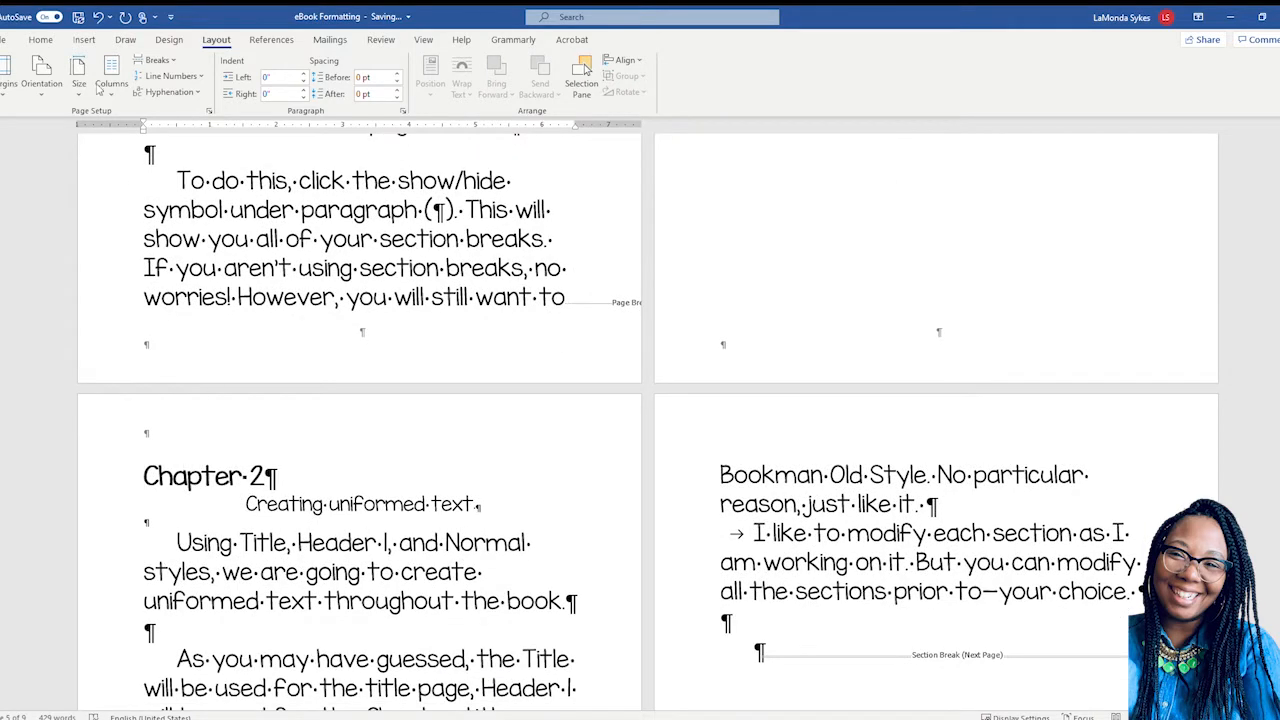
{"action": "left_click", "coordinate": [40, 39]}
{"action": "left_click", "coordinate": [317, 88]}
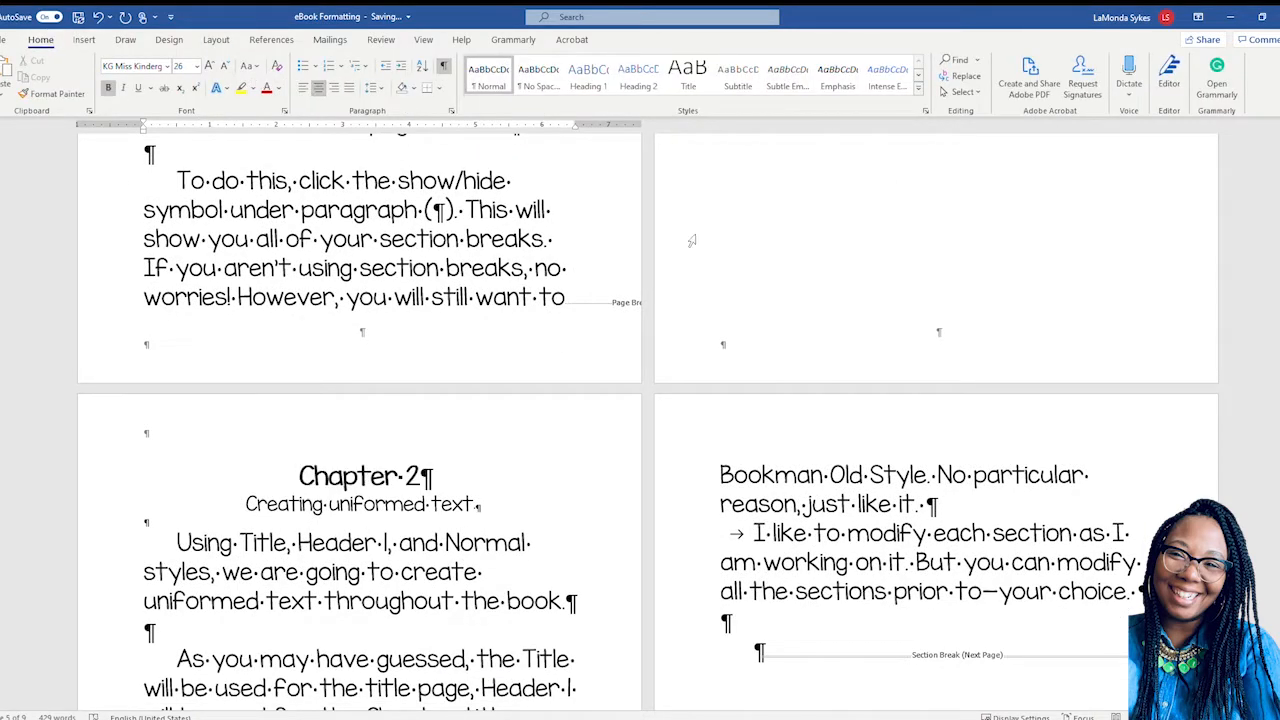
- Replace the section break after "I'm choosing" in Chapter 2 with a page break, and remove the leading space and indent before "Bookman Old Style"
{"action": "scroll", "coordinate": [938, 333], "scroll_direction": "up", "scroll_amount": 5}
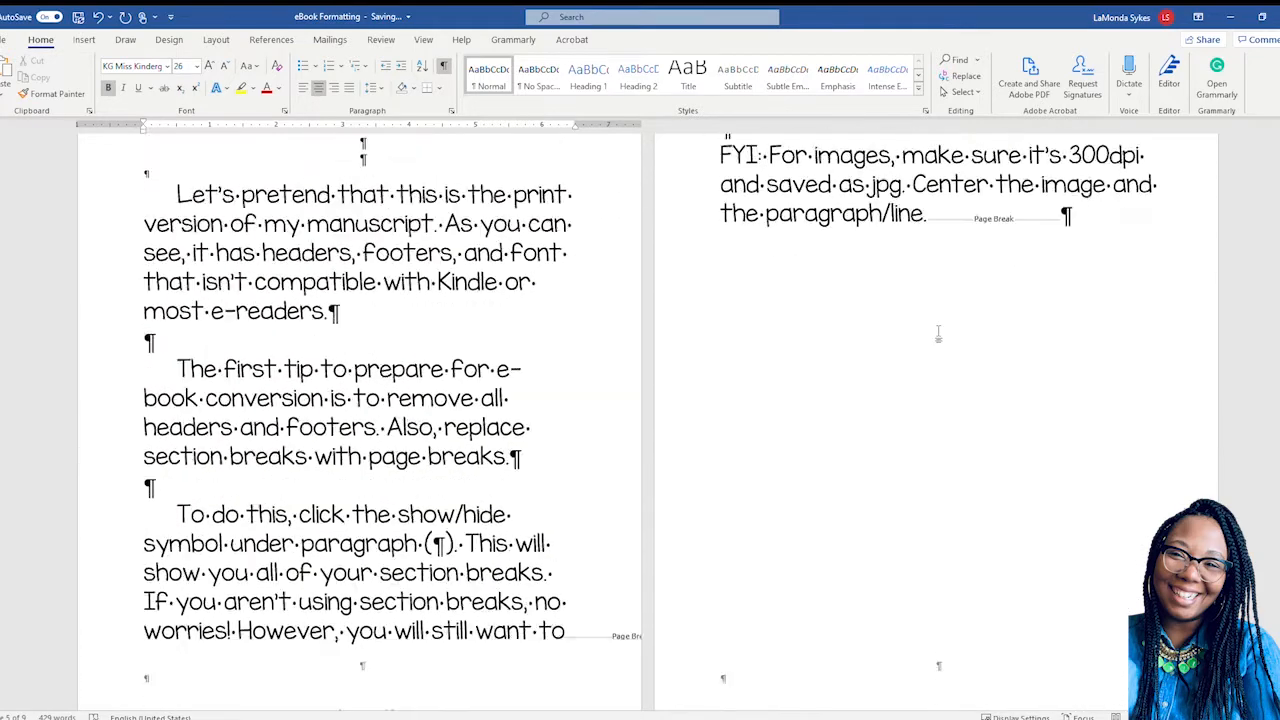
{"action": "scroll", "coordinate": [938, 333], "scroll_direction": "down", "scroll_amount": 4}
{"action": "scroll", "coordinate": [938, 333], "scroll_direction": "down", "scroll_amount": 5}
{"action": "scroll", "coordinate": [574, 554], "scroll_direction": "down", "scroll_amount": 4}
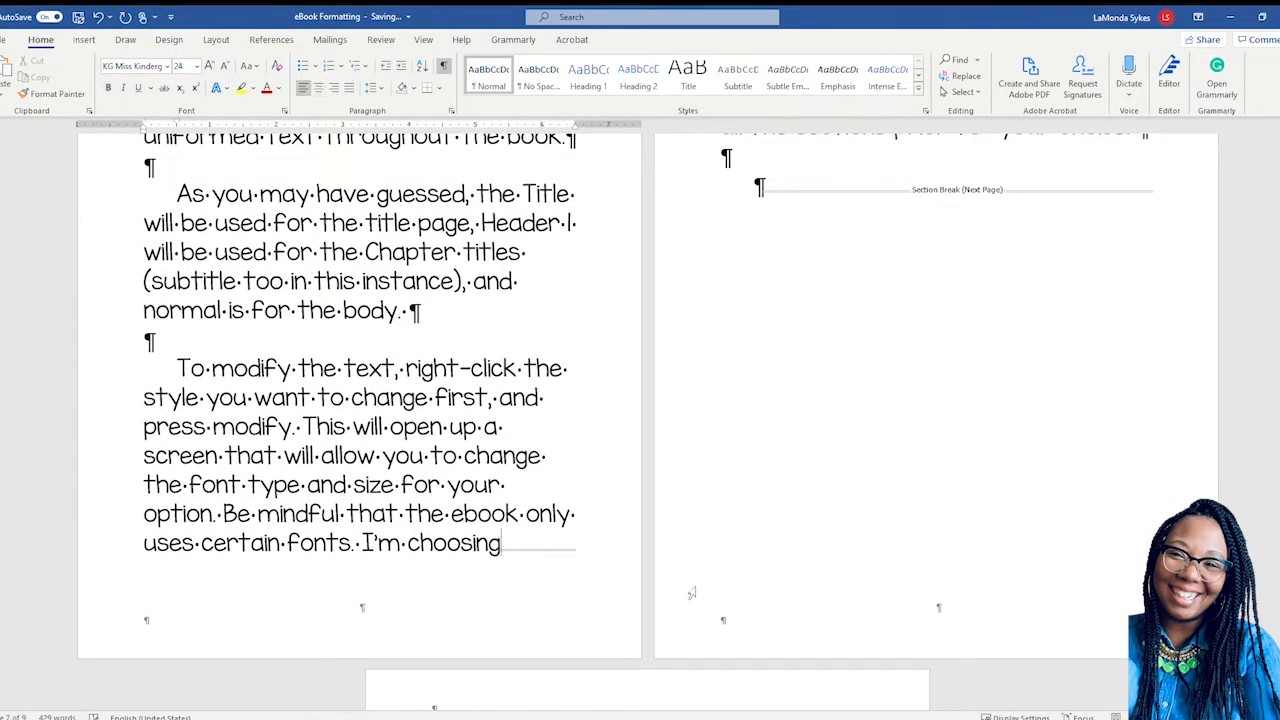
{"action": "key", "text": "Delete"}
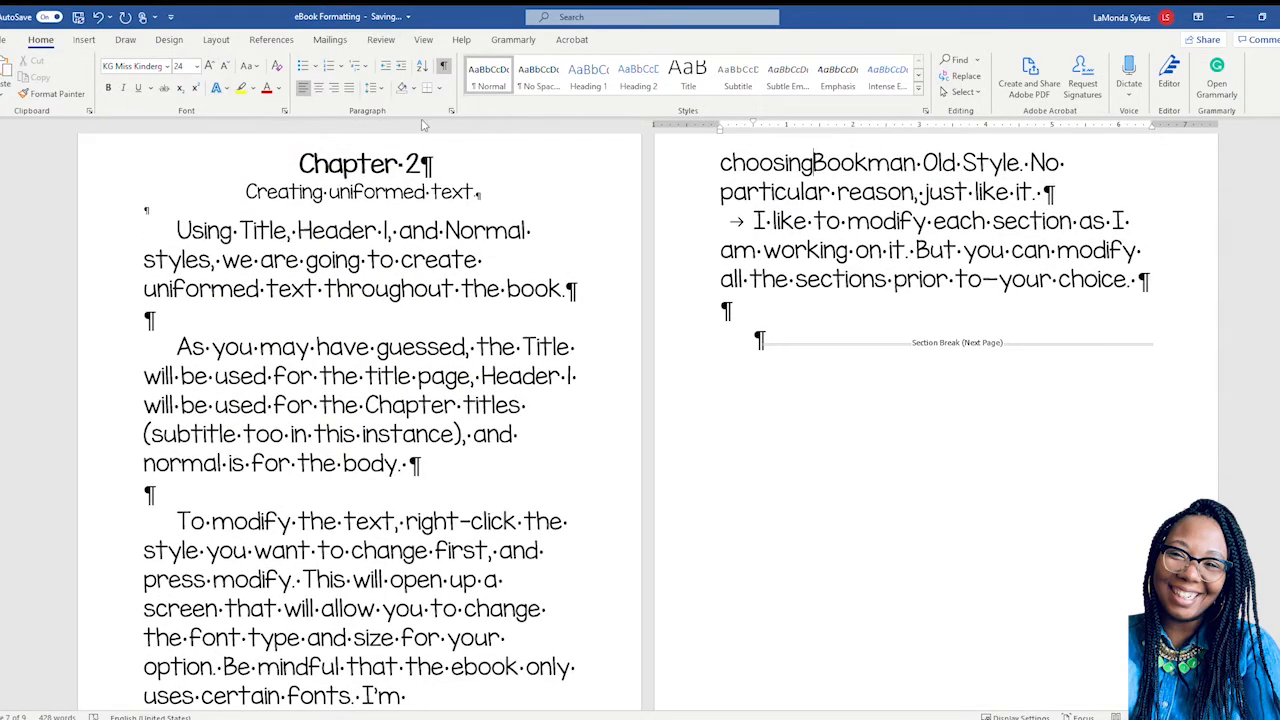
{"action": "scroll", "coordinate": [465, 310], "scroll_direction": "down", "scroll_amount": 4}
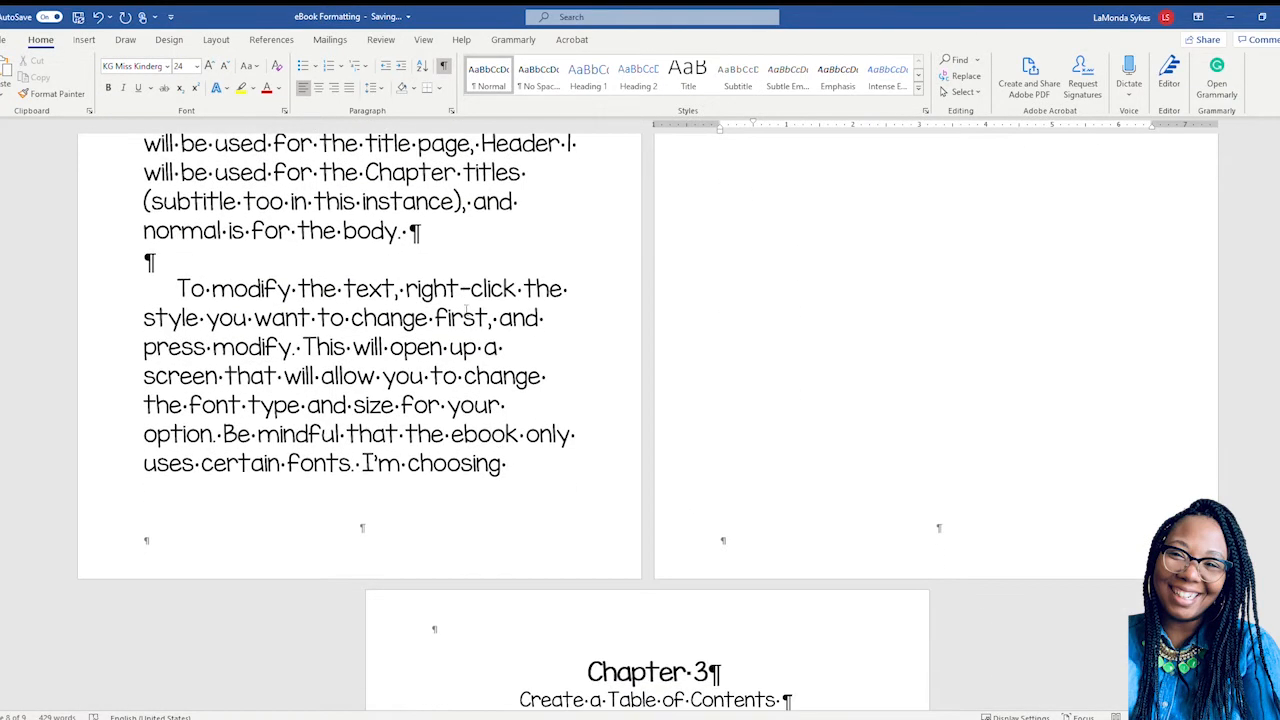
{"action": "left_click", "coordinate": [222, 40]}
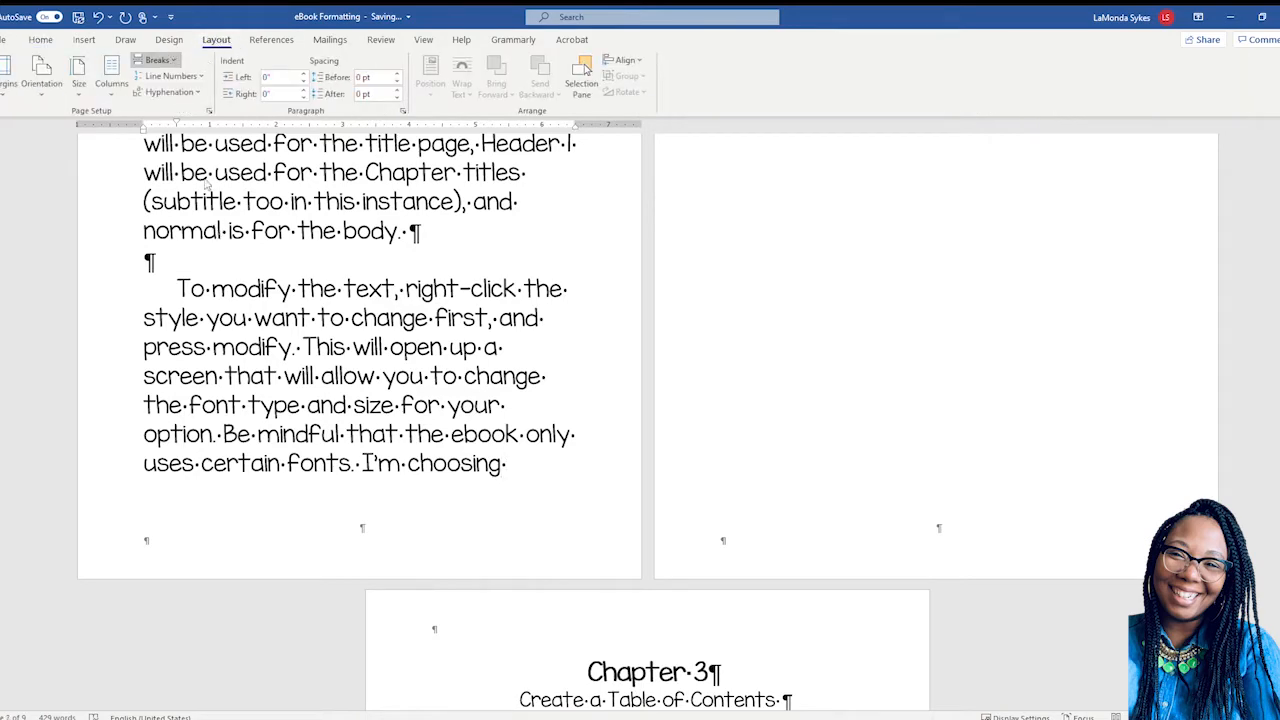
{"action": "key", "text": "ctrl+Return"}
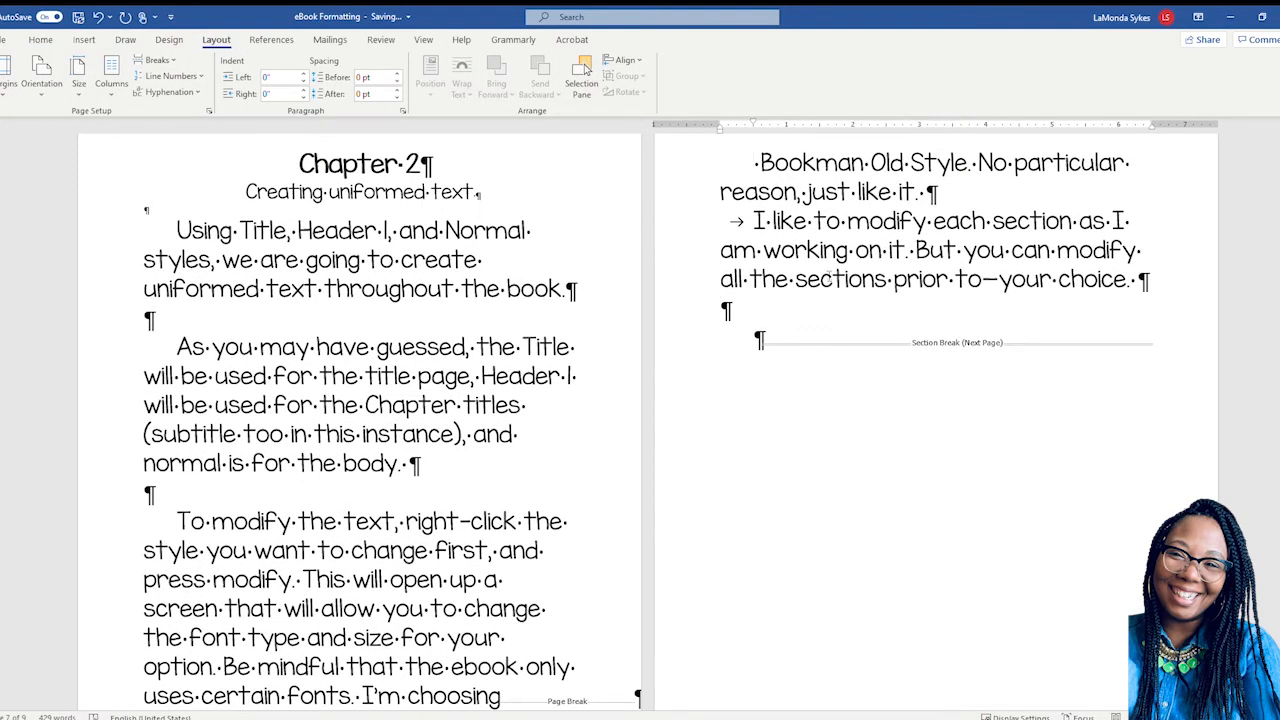
{"action": "key", "text": "Delete"}
{"action": "key", "text": "BackSpace"}
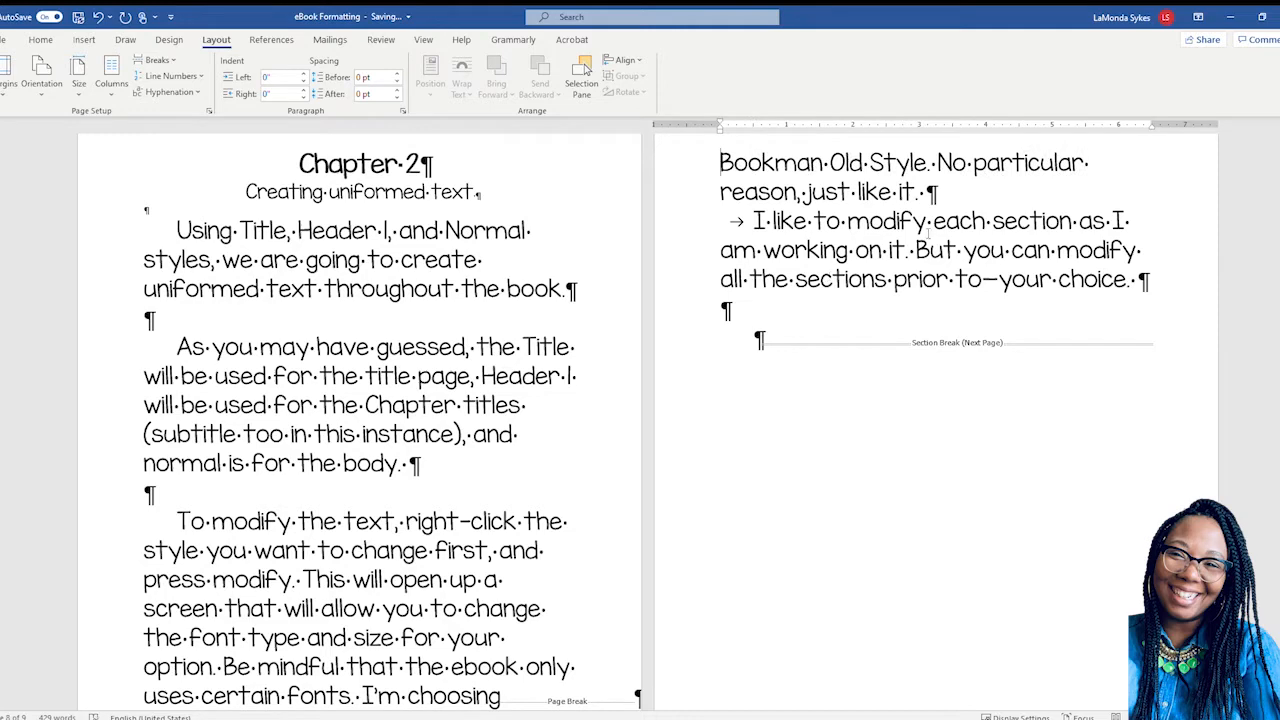
- Replace the section break at the end of Chapter 2 with a page break and delete the empty paragraph above the "Chapter 3" heading
{"action": "left_click", "coordinate": [762, 342]}
{"action": "key", "text": "Delete"}
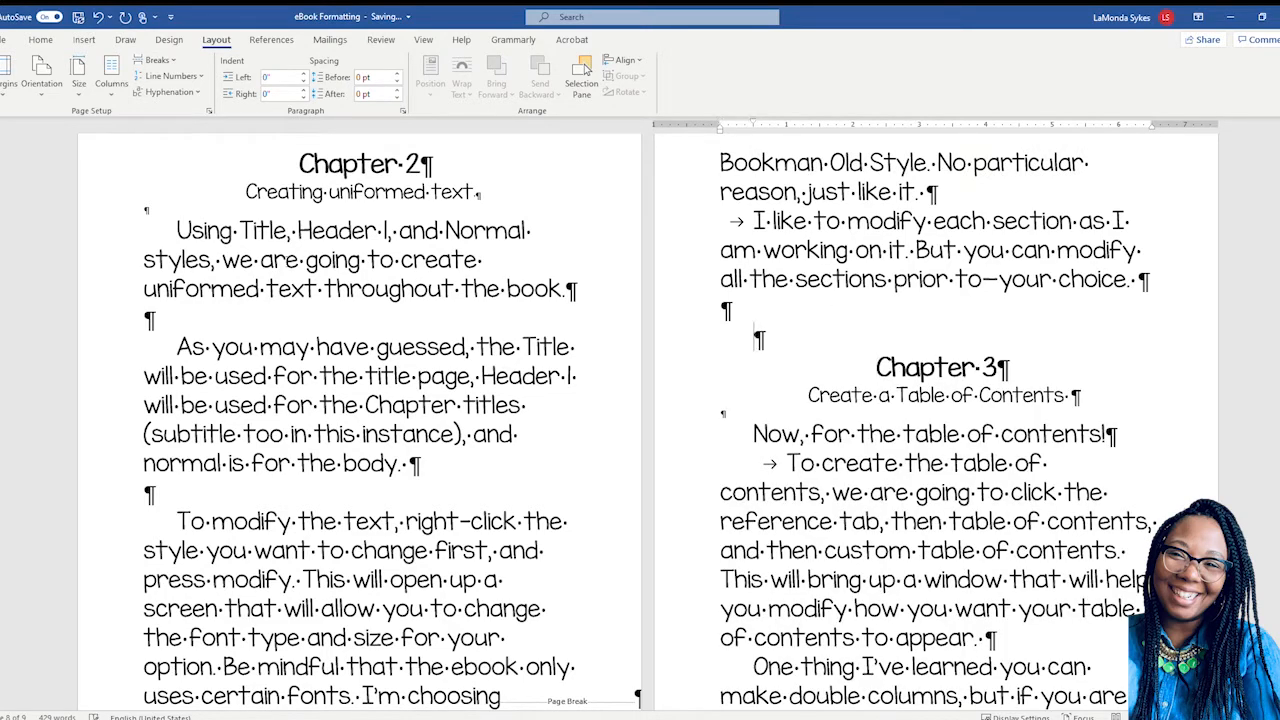
{"action": "left_click", "coordinate": [190, 110]}
{"action": "scroll", "coordinate": [724, 217], "scroll_direction": "down", "scroll_amount": 3}
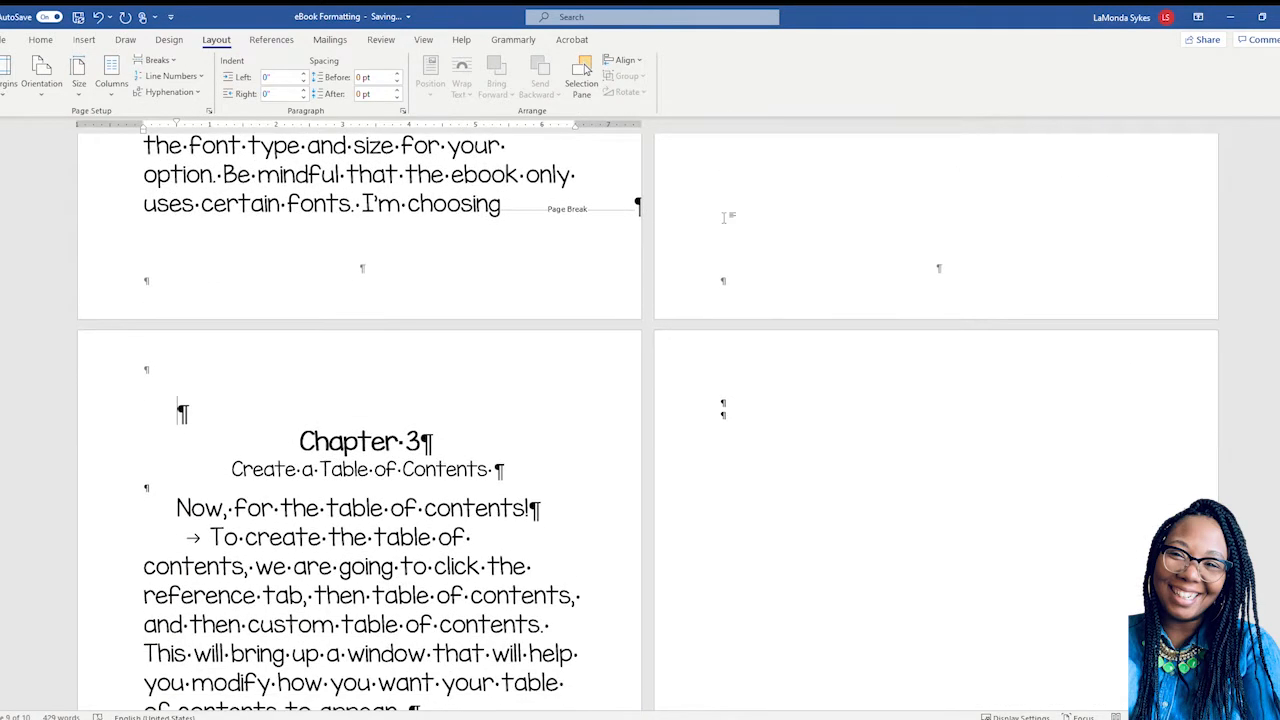
{"action": "scroll", "coordinate": [724, 217], "scroll_direction": "up", "scroll_amount": 3}
{"action": "key", "text": "Delete"}
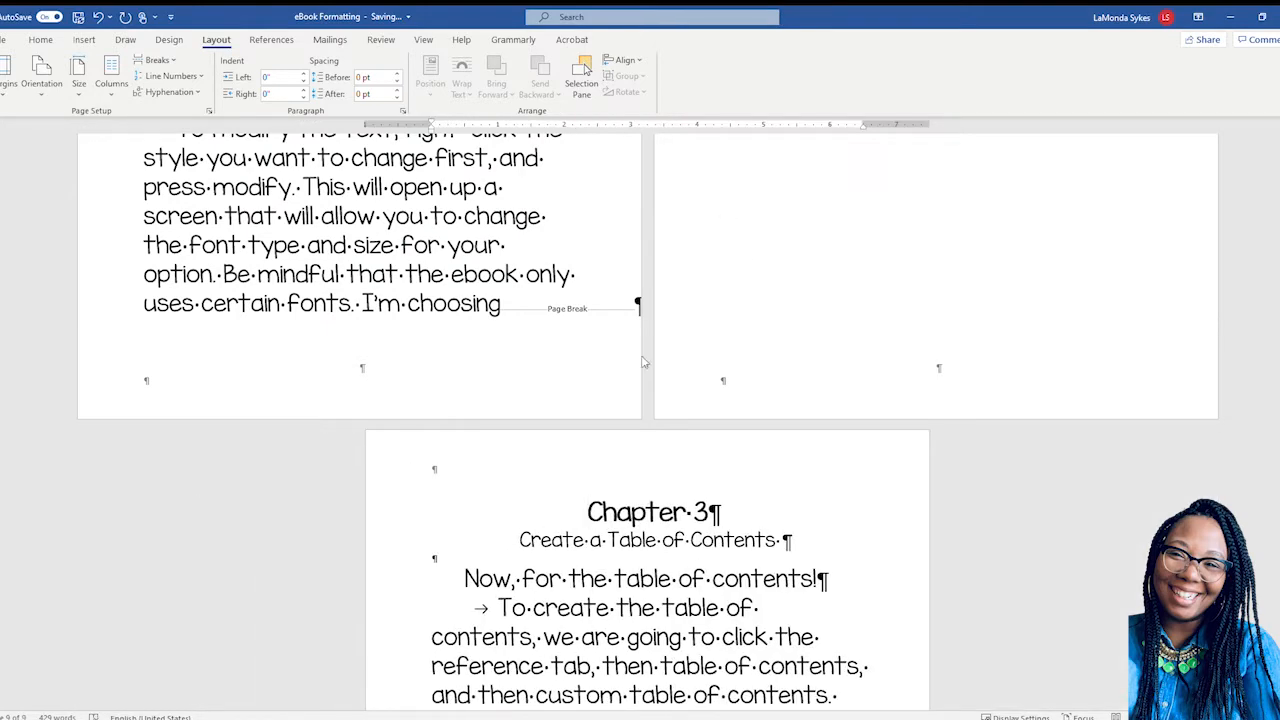
- Replace the section break on the blank page before Chapter 1 with a page break
{"action": "scroll", "coordinate": [830, 352], "scroll_direction": "down", "scroll_amount": 5}
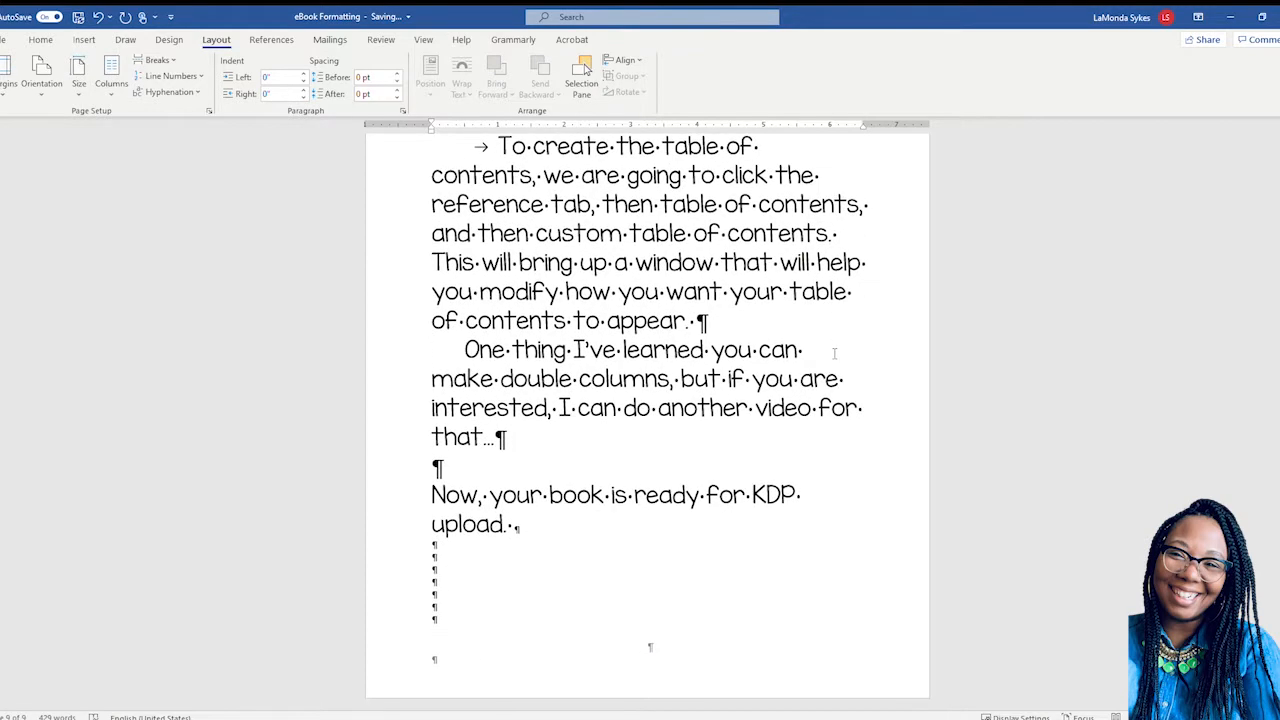
{"action": "scroll", "coordinate": [834, 352], "scroll_direction": "up", "scroll_amount": 15}
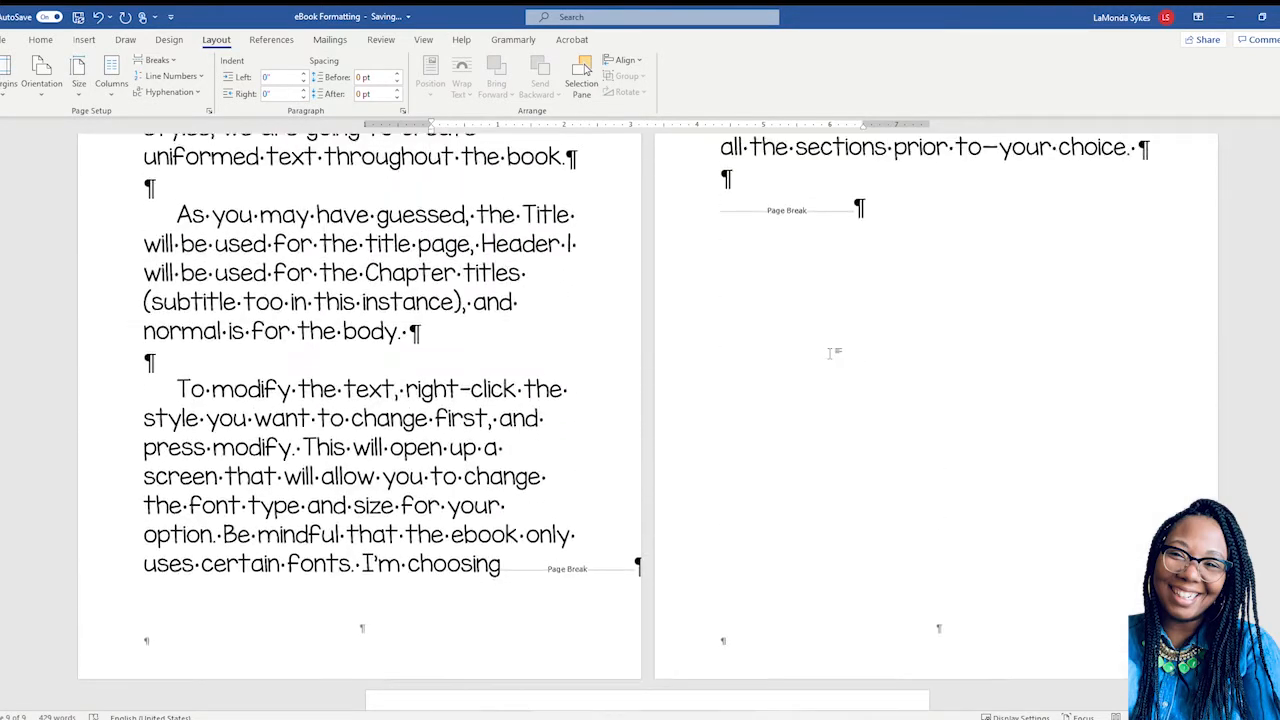
{"action": "scroll", "coordinate": [830, 353], "scroll_direction": "up", "scroll_amount": 10}
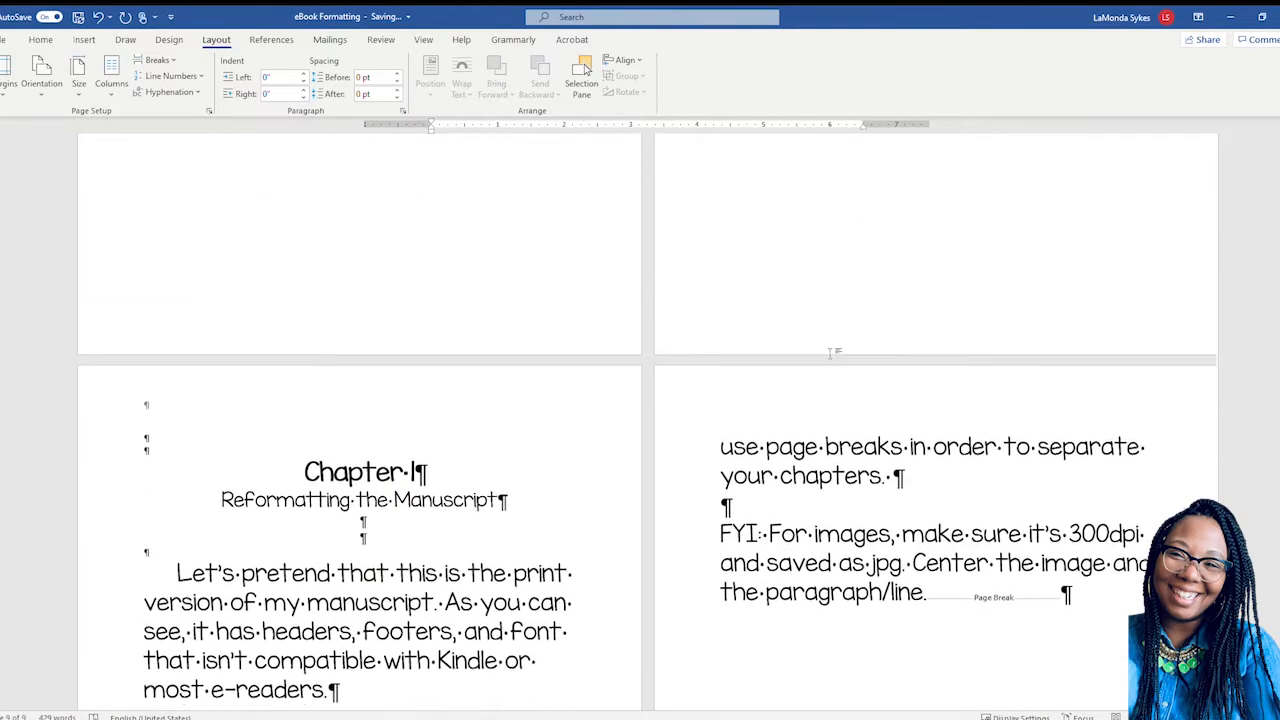
{"action": "left_click", "coordinate": [997, 322]}
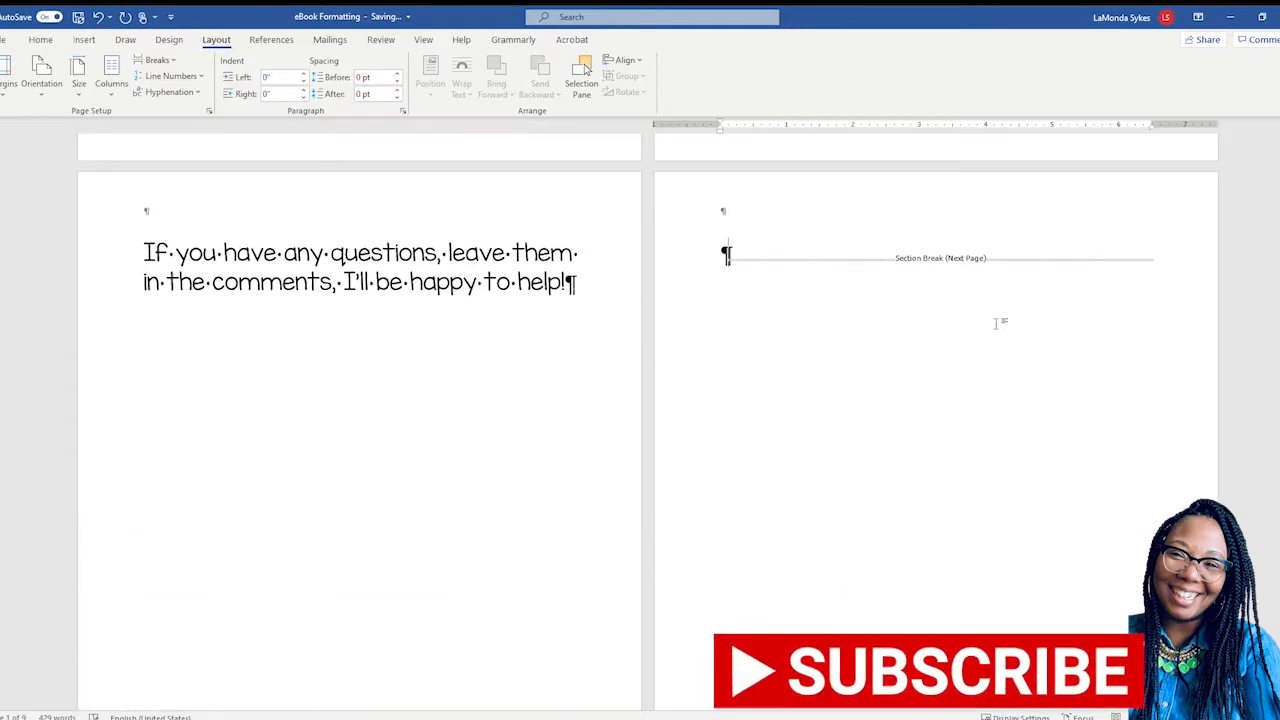
{"action": "key", "text": "Delete"}
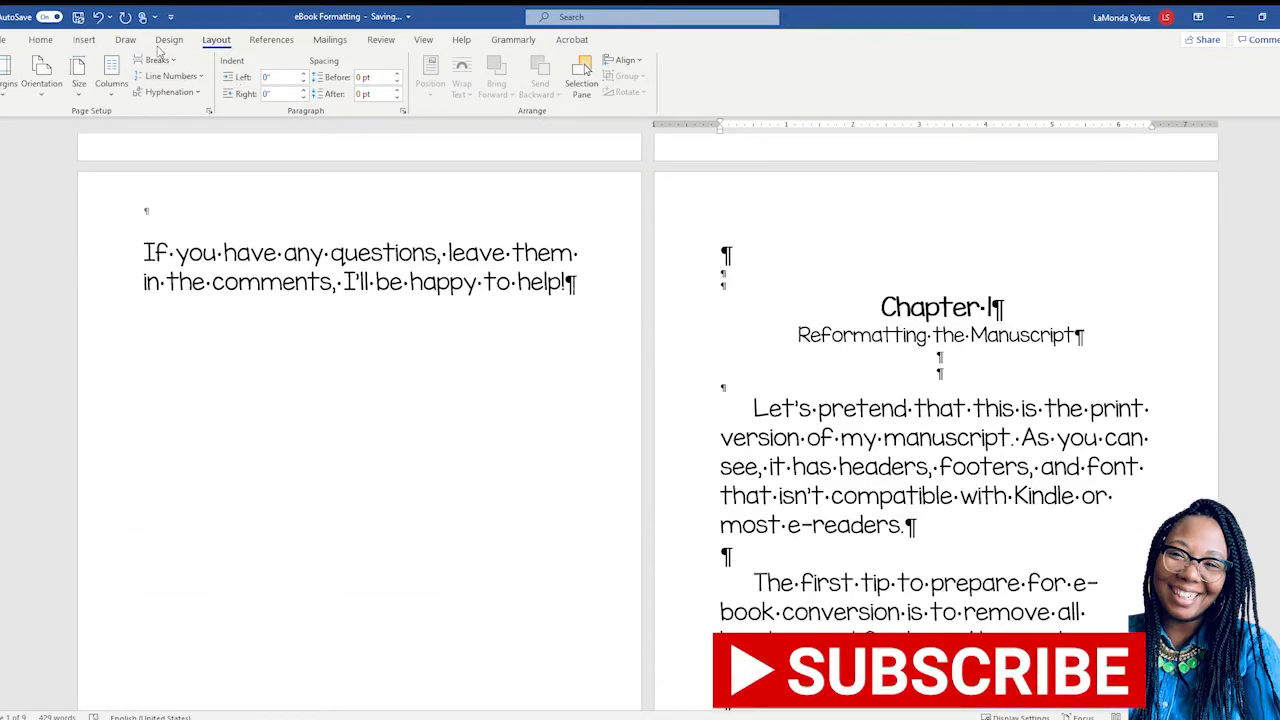
{"action": "left_click", "coordinate": [183, 98]}
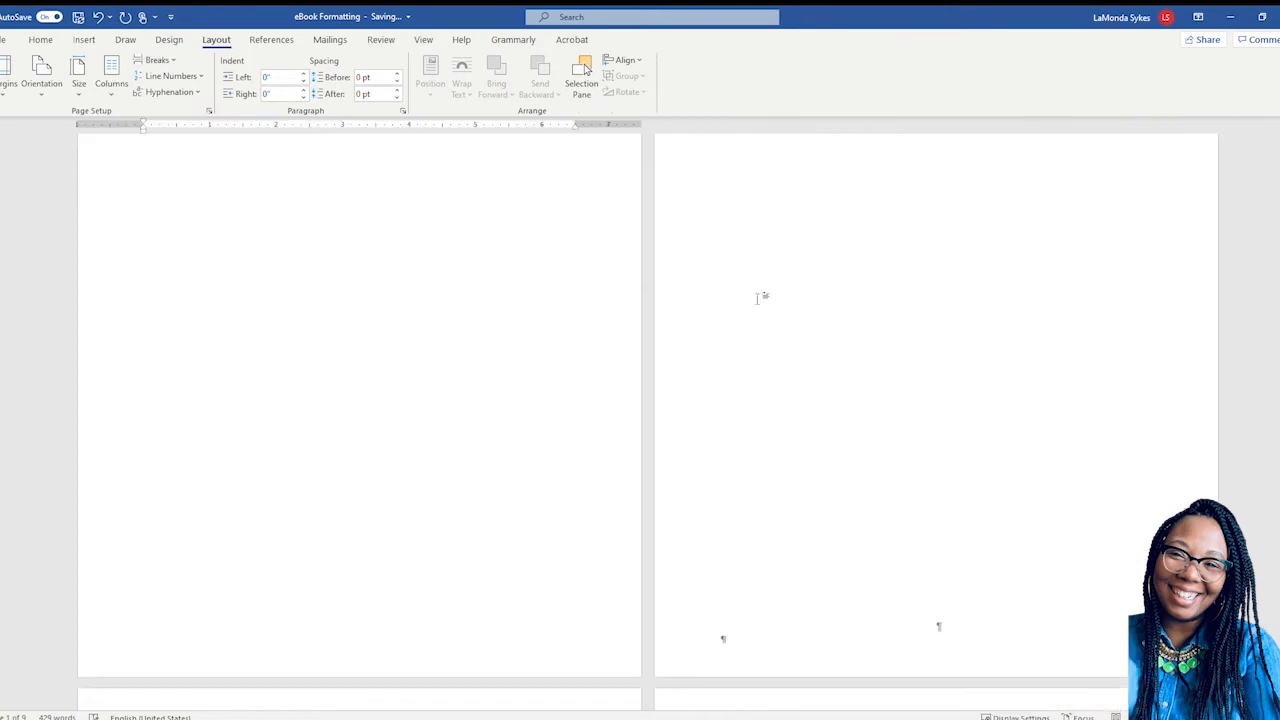
- Insert another page break below "I'll be happy to help!" to keep a blank page before Chapter 1
{"action": "scroll", "coordinate": [766, 312], "scroll_direction": "down", "scroll_amount": 1}
{"action": "scroll", "coordinate": [770, 318], "scroll_direction": "up", "scroll_amount": 3}
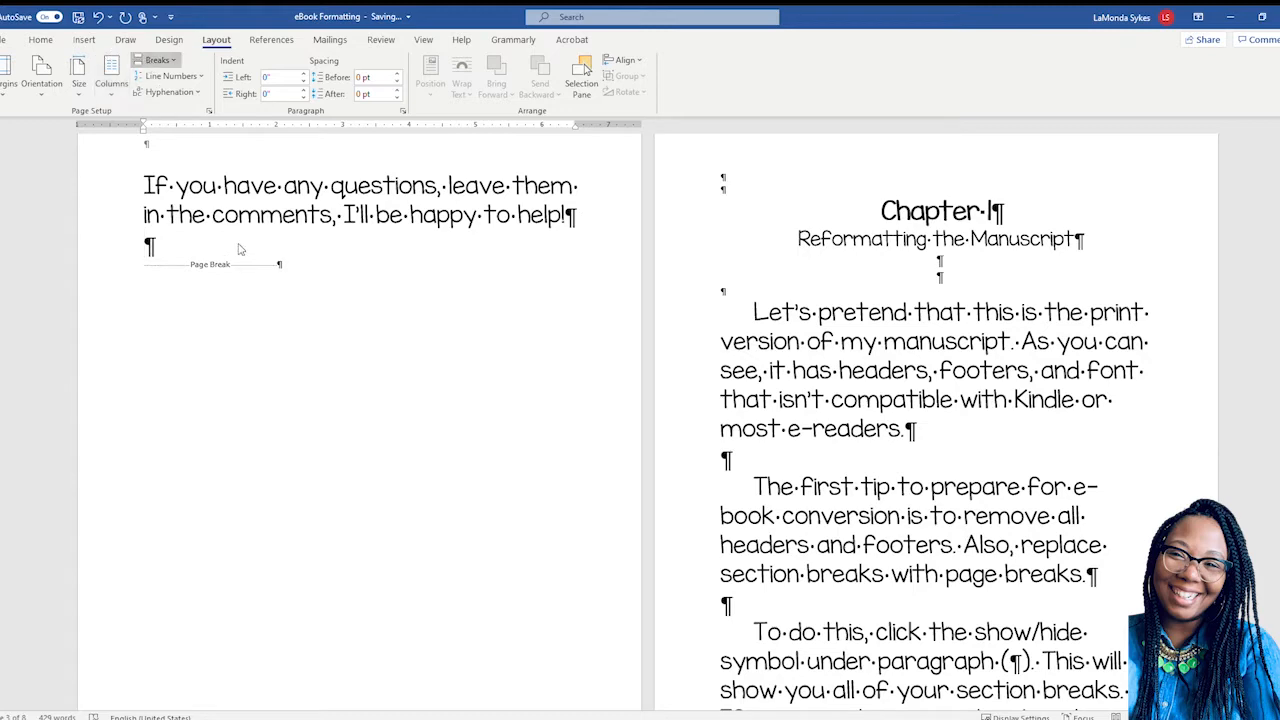
{"action": "left_click", "coordinate": [193, 96]}
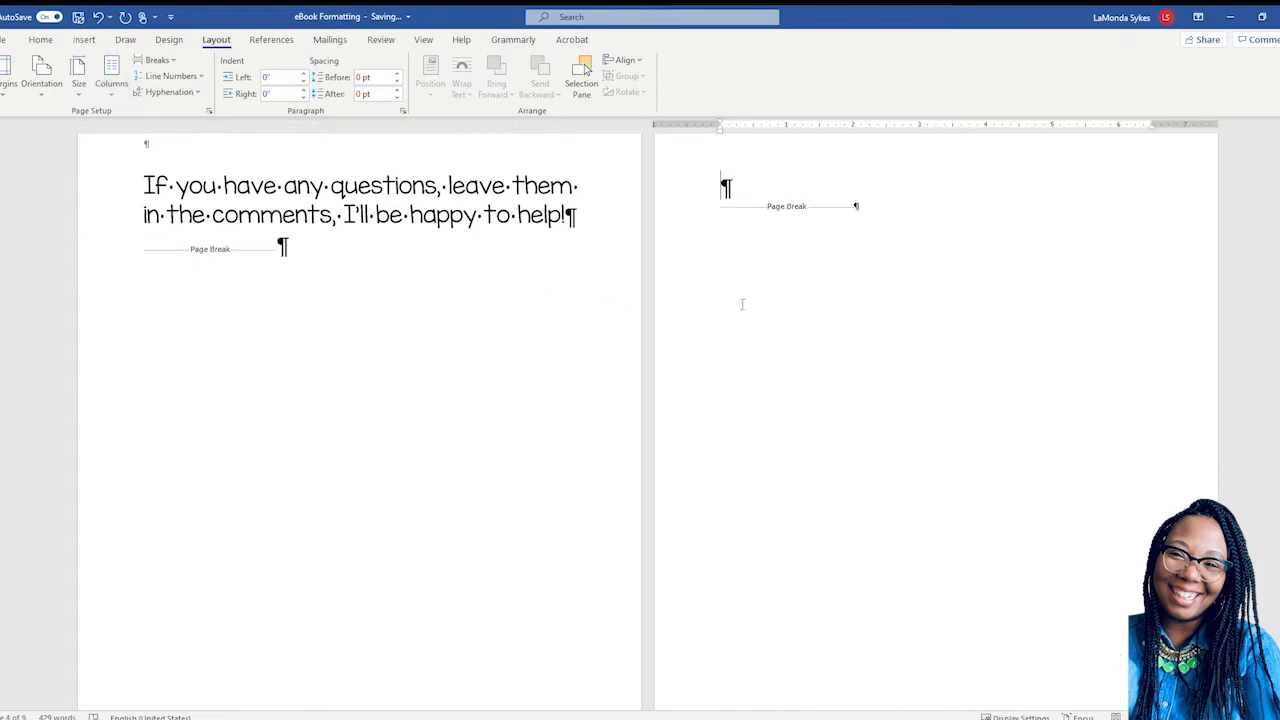
- Replace the section break after "find this helpful." at the end of the Introduction list page with a page break
{"action": "scroll", "coordinate": [750, 452], "scroll_direction": "up", "scroll_amount": 5}
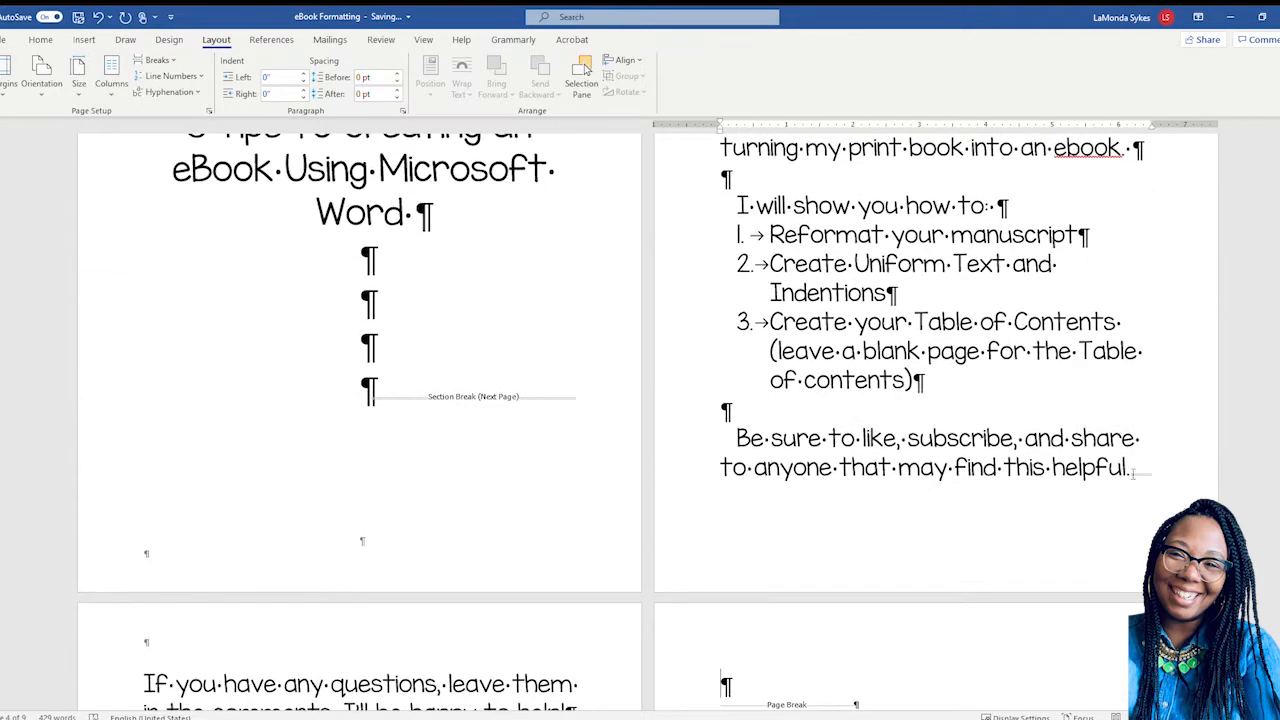
{"action": "key", "text": "Delete"}
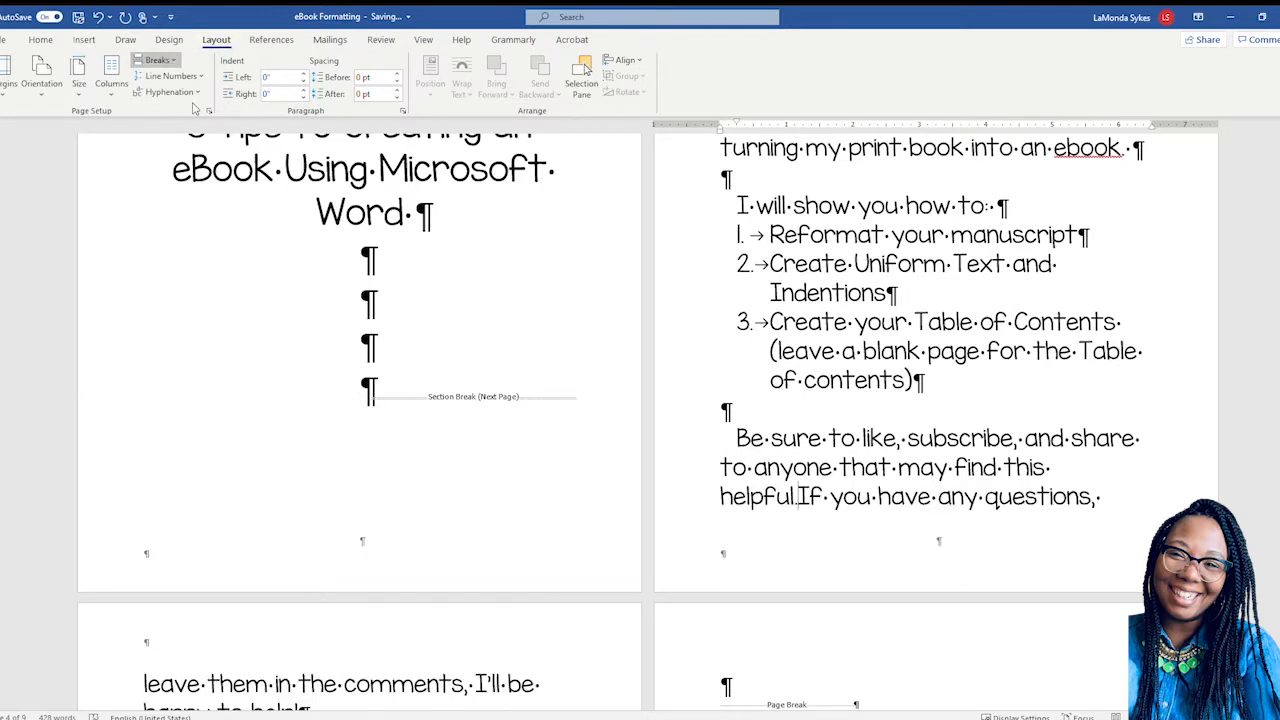
{"action": "key", "text": "ctrl+Return"}
- Replace the section break at the end of the title page with a page break before the "Introduction" heading
{"action": "scroll", "coordinate": [326, 463], "scroll_direction": "up", "scroll_amount": 2}
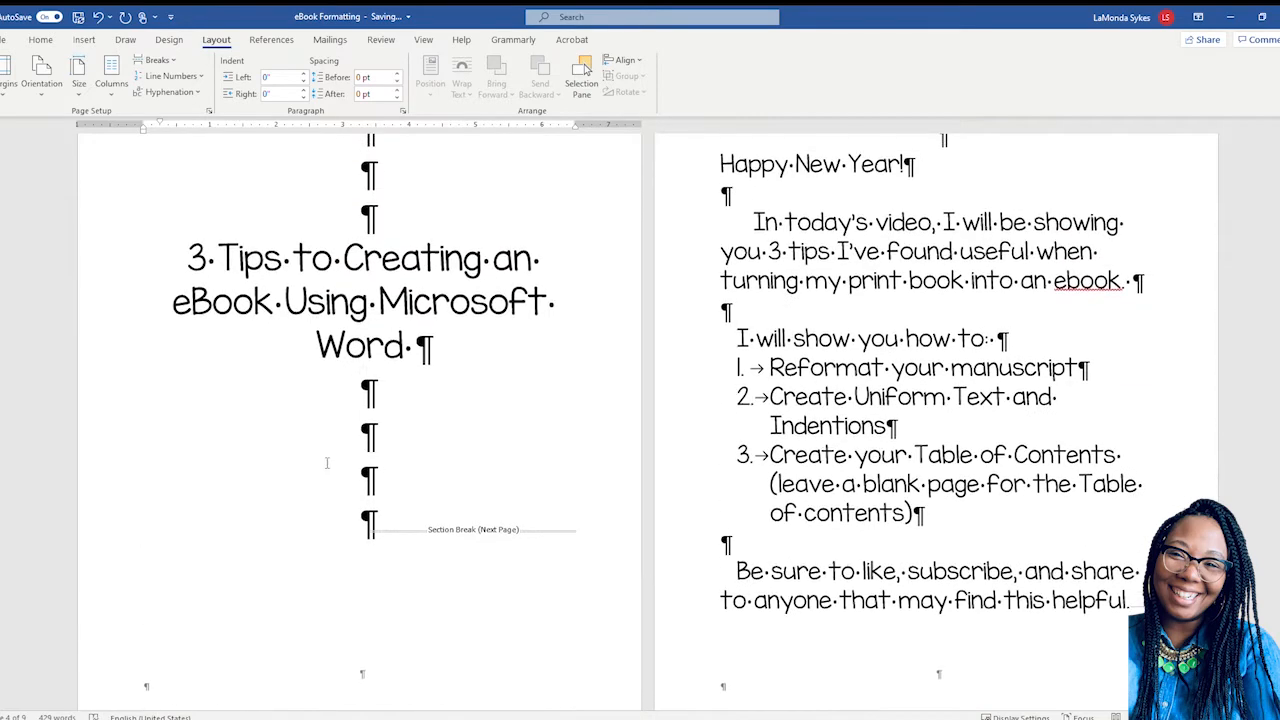
{"action": "key", "text": "Delete"}
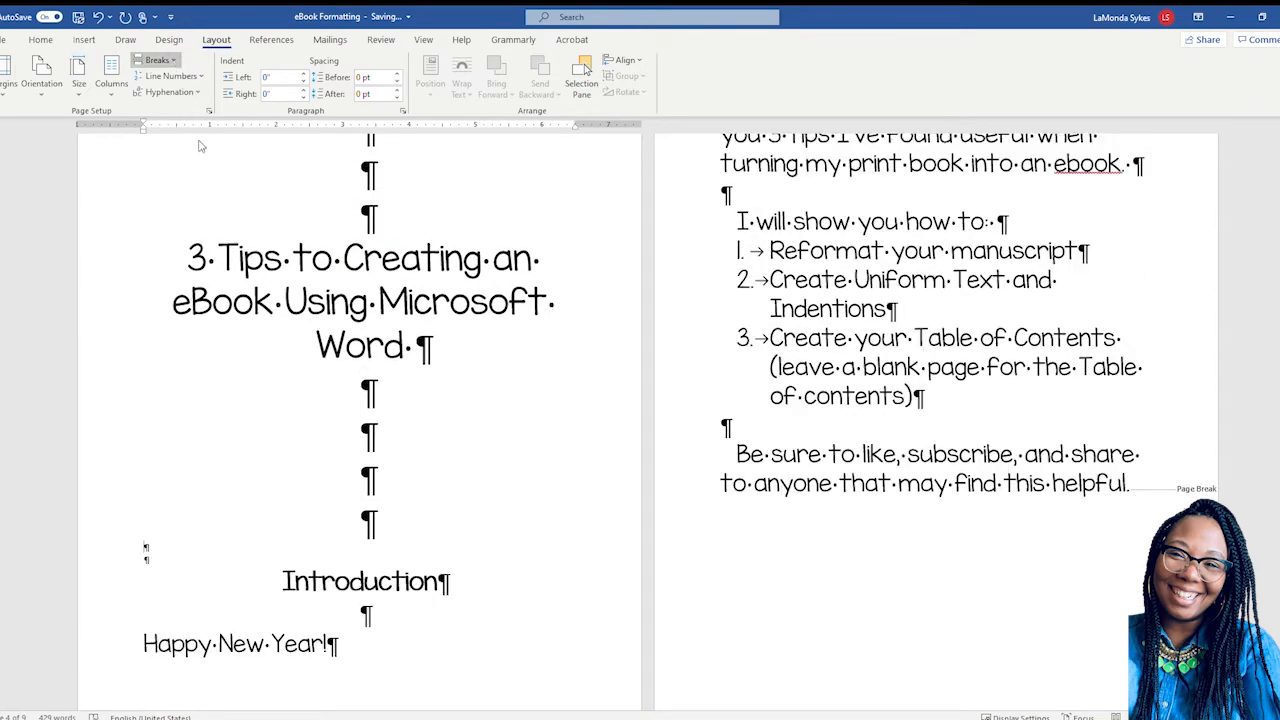
{"action": "key", "text": "ctrl+Return"}
- Review the page breaks and text layout from the Introduction through Chapter 1 to the start of Chapter 2
{"action": "scroll", "coordinate": [726, 241], "scroll_direction": "down", "scroll_amount": 15}
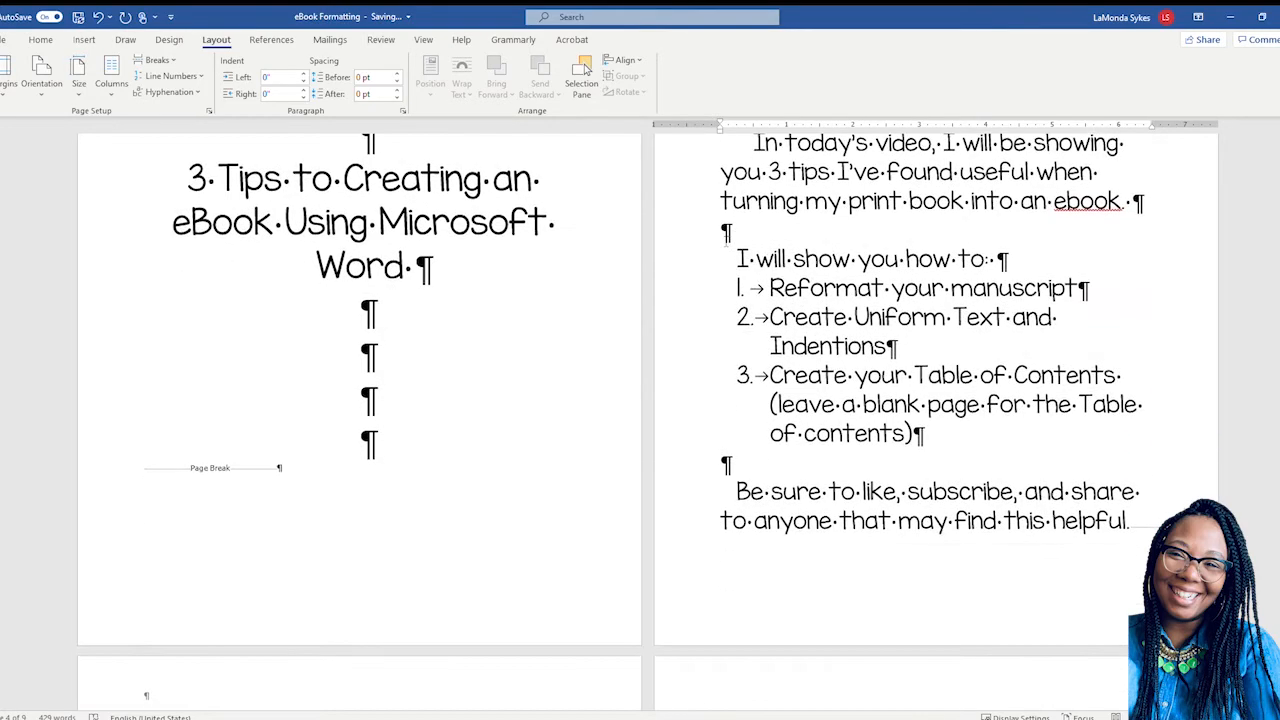
{"action": "scroll", "coordinate": [726, 241], "scroll_direction": "down", "scroll_amount": 5}
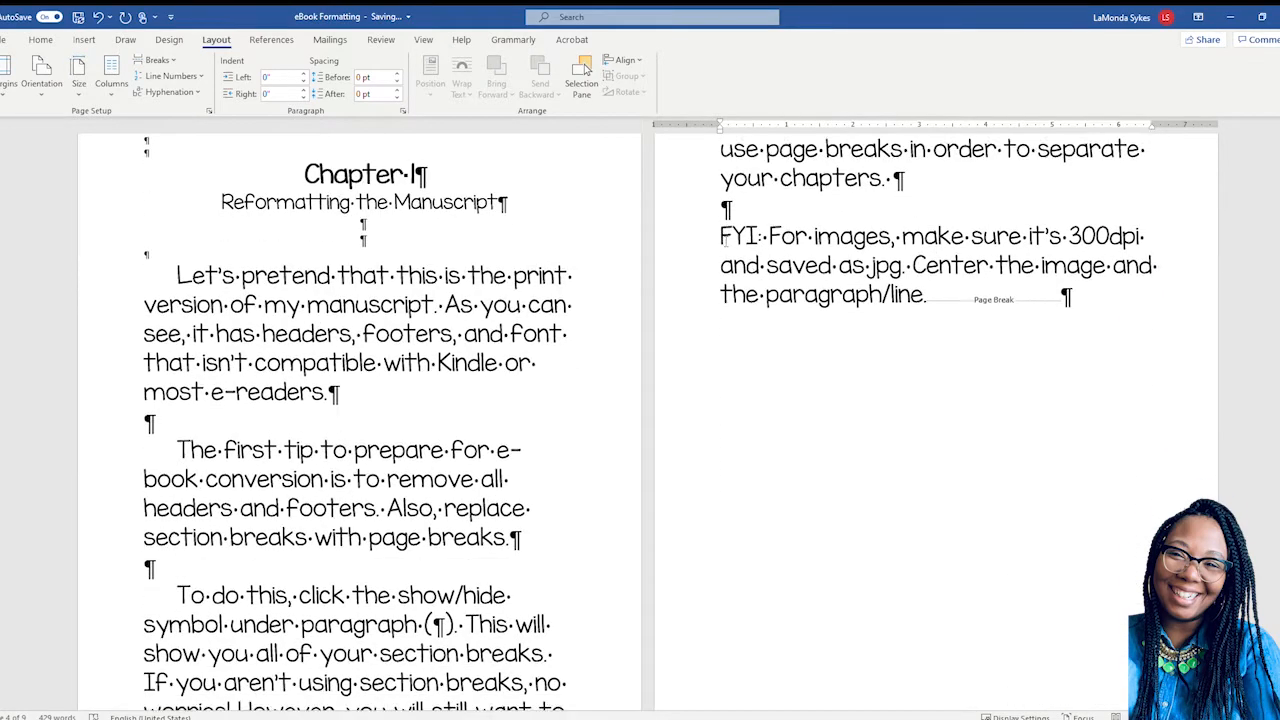
{"action": "scroll", "coordinate": [726, 241], "scroll_direction": "up", "scroll_amount": 4}
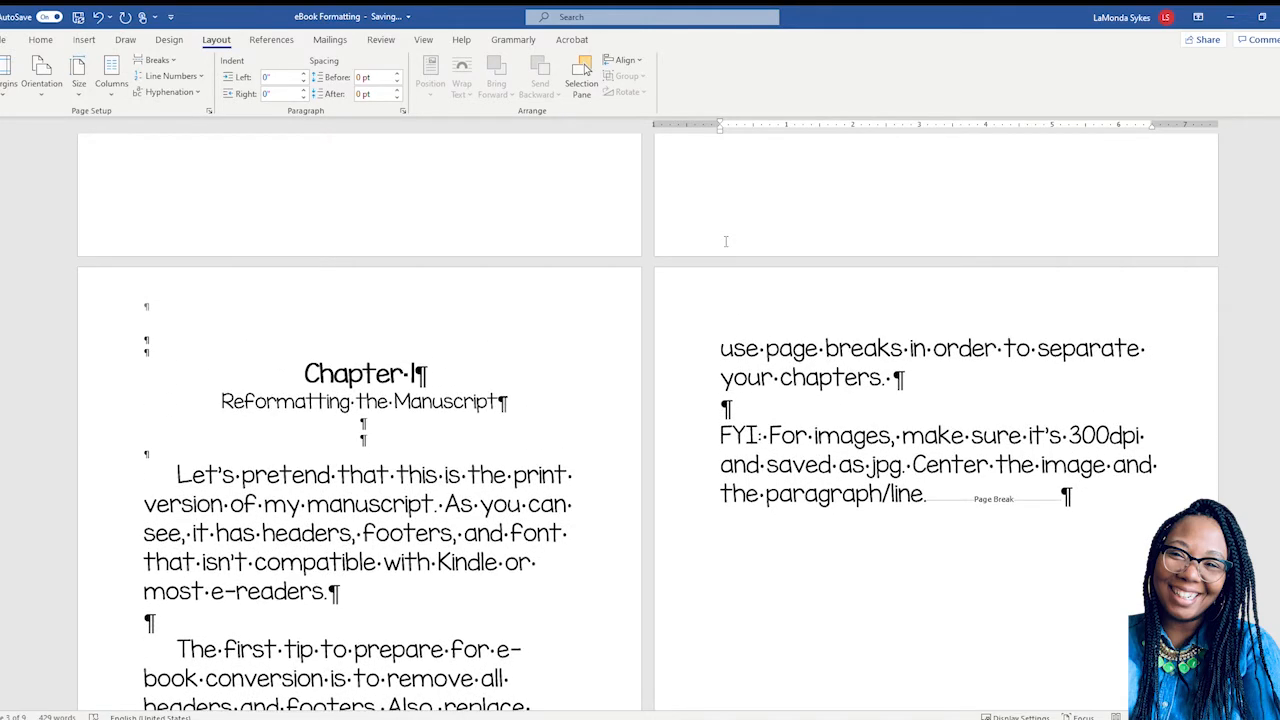
{"action": "scroll", "coordinate": [726, 241], "scroll_direction": "up", "scroll_amount": 1}
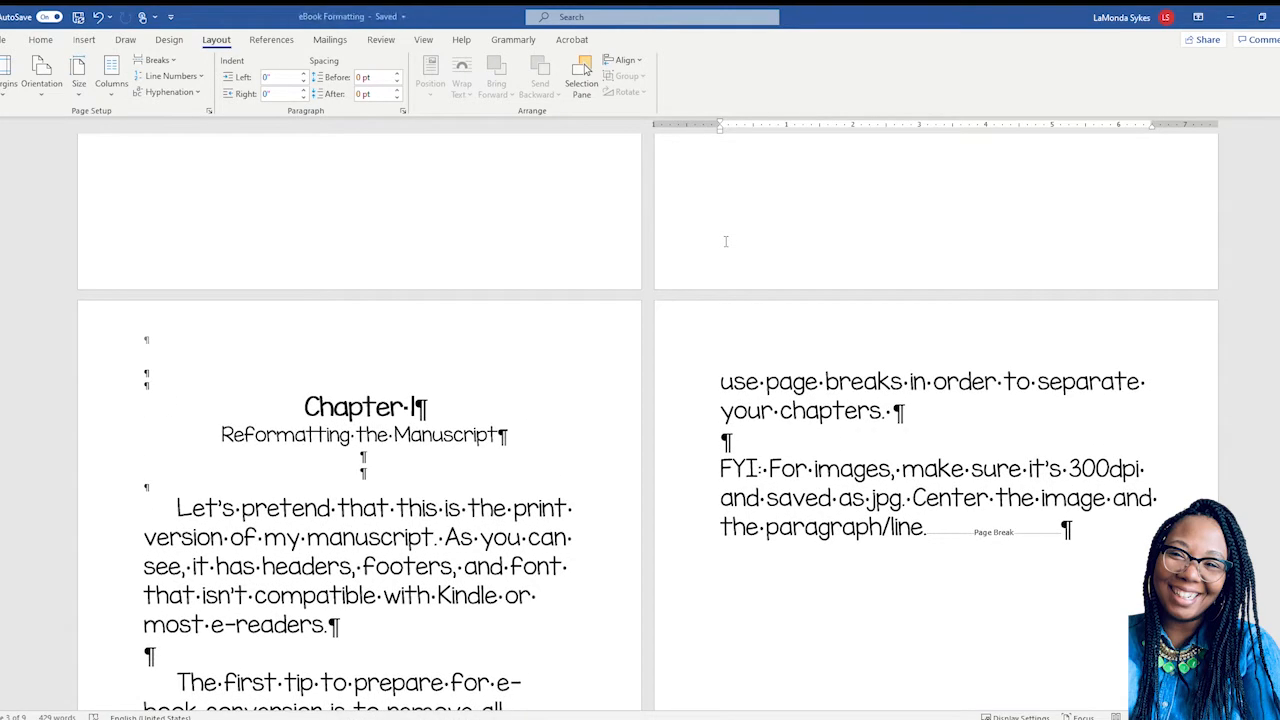
{"action": "scroll", "coordinate": [726, 241], "scroll_direction": "down", "scroll_amount": 4}
{"action": "scroll", "coordinate": [726, 241], "scroll_direction": "up", "scroll_amount": 2}
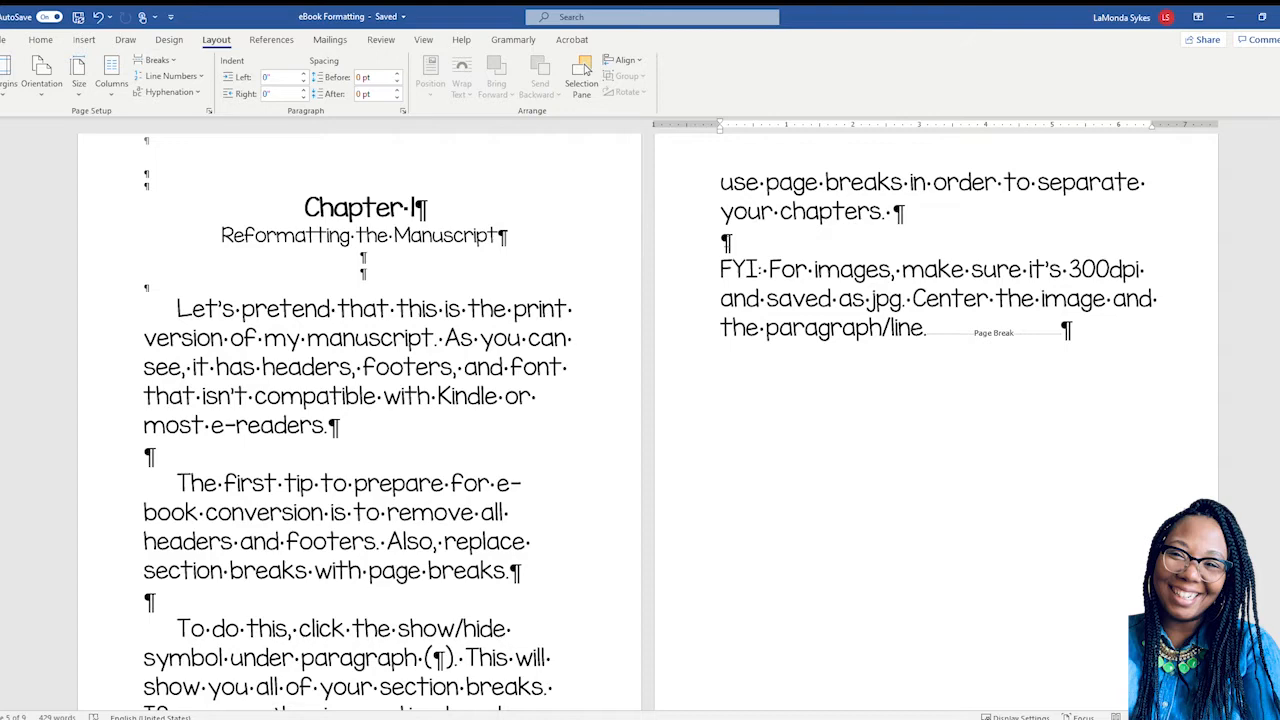
{"action": "scroll", "coordinate": [726, 241], "scroll_direction": "down", "scroll_amount": 6}
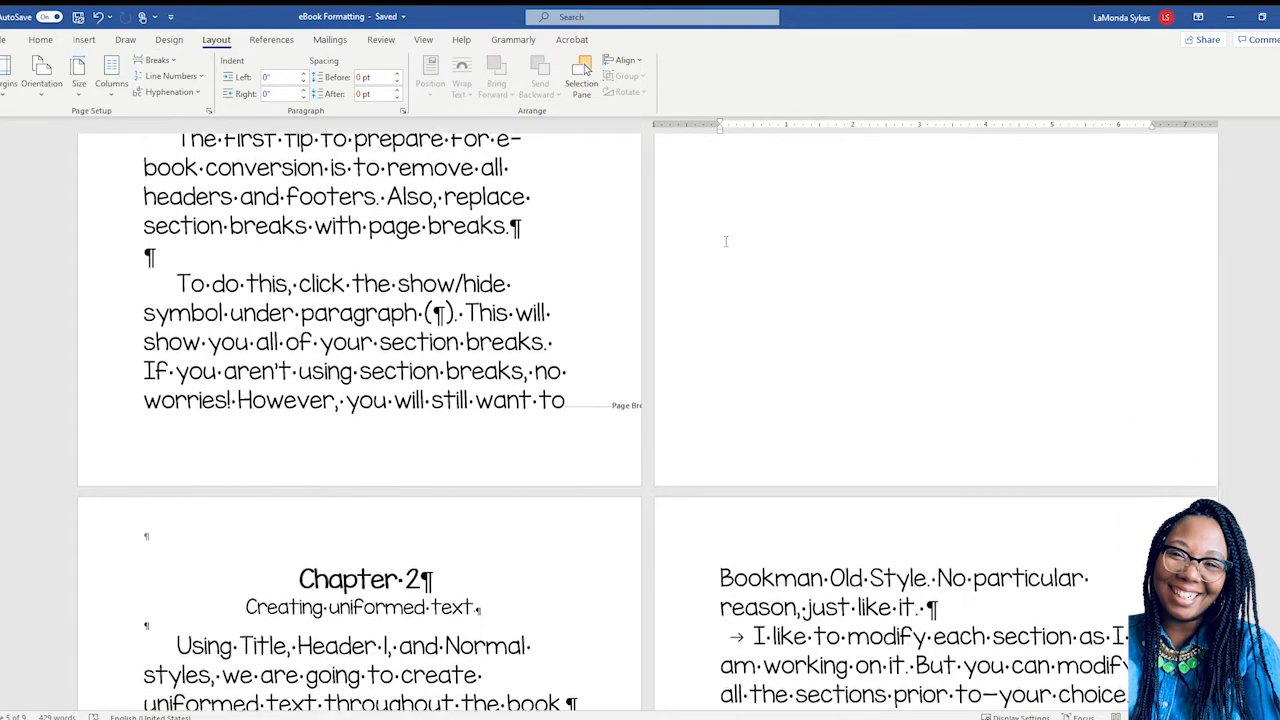
{"action": "scroll", "coordinate": [726, 241], "scroll_direction": "up", "scroll_amount": 5}
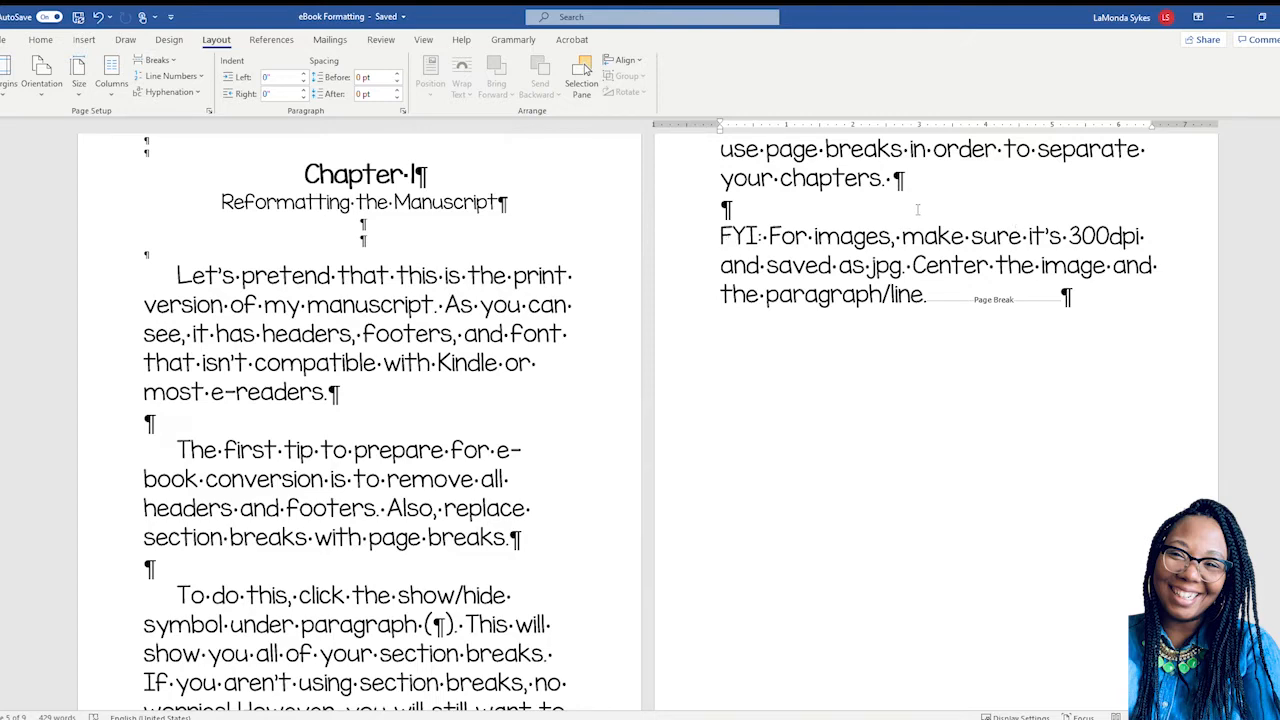
{"action": "scroll", "coordinate": [917, 209], "scroll_direction": "down", "scroll_amount": 3}
{"action": "scroll", "coordinate": [917, 209], "scroll_direction": "up", "scroll_amount": 4}
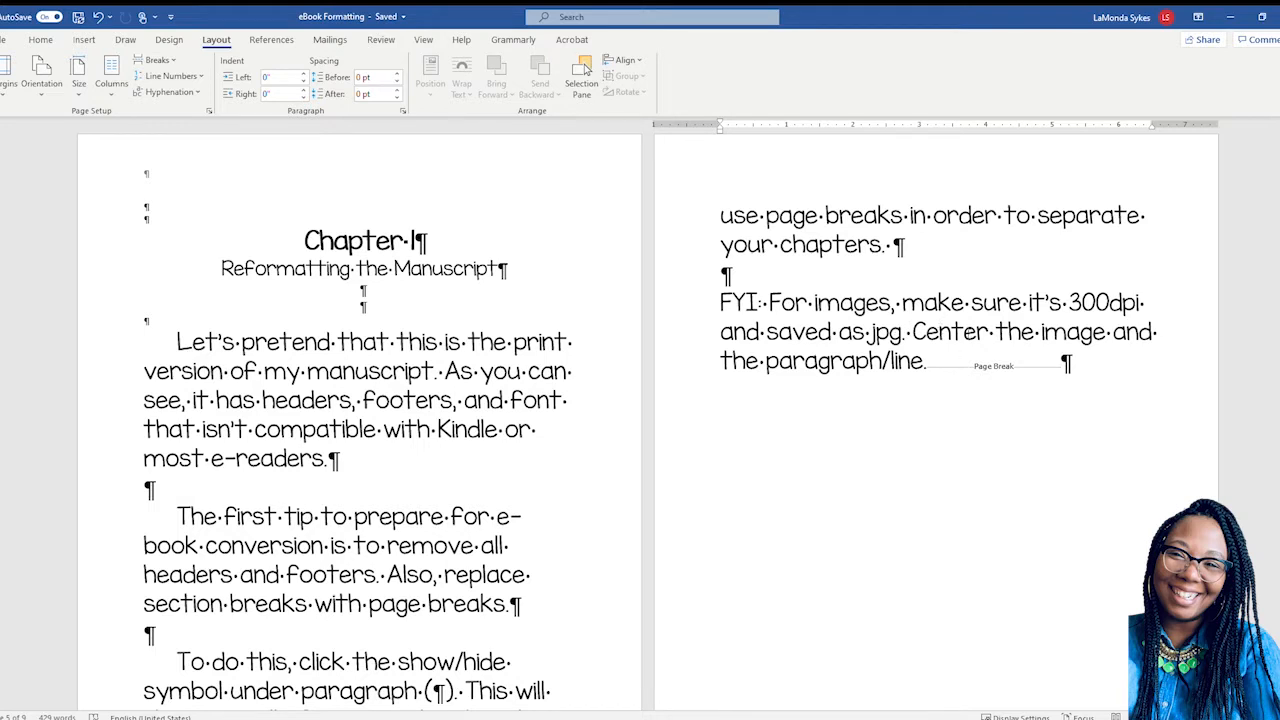
{"action": "left_click", "coordinate": [353, 288]}
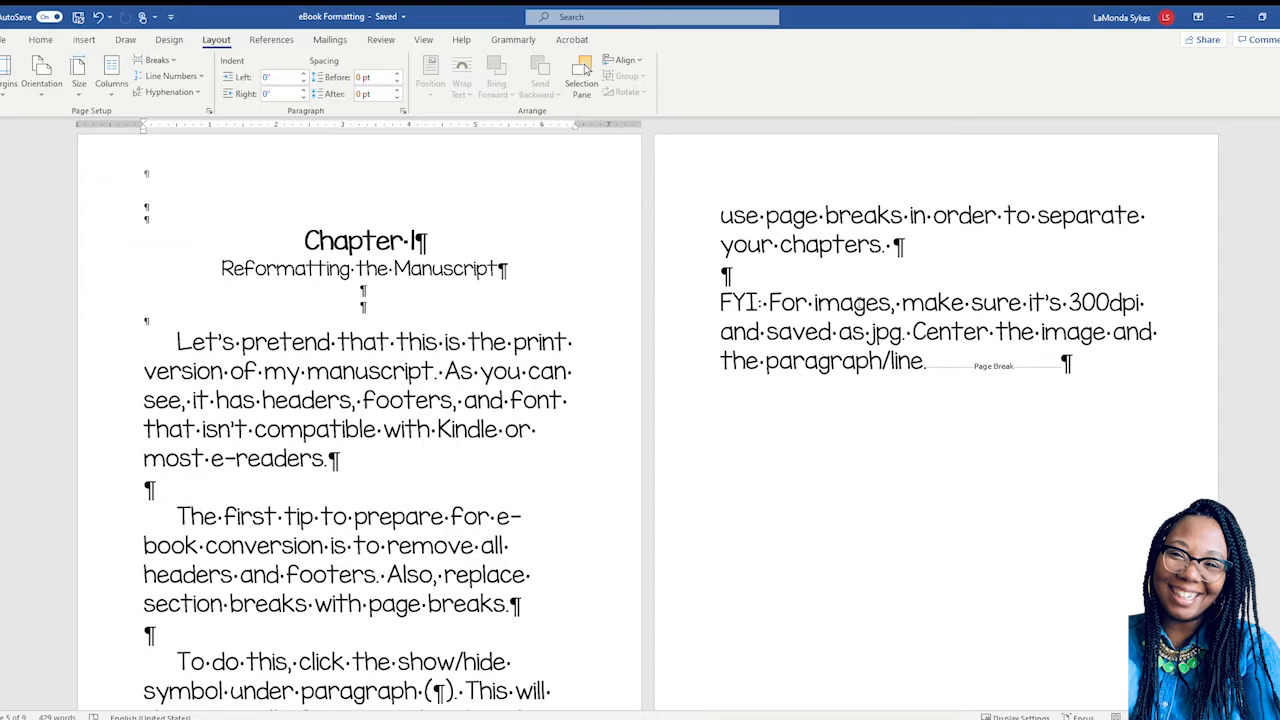
- Read Chapter 2's instructions on creating uniform text with the Title, Heading 1 and Normal styles, and bring the style gallery into view
{"action": "scroll", "coordinate": [858, 302], "scroll_direction": "down", "scroll_amount": 5}
{"action": "scroll", "coordinate": [858, 302], "scroll_direction": "down", "scroll_amount": 5}
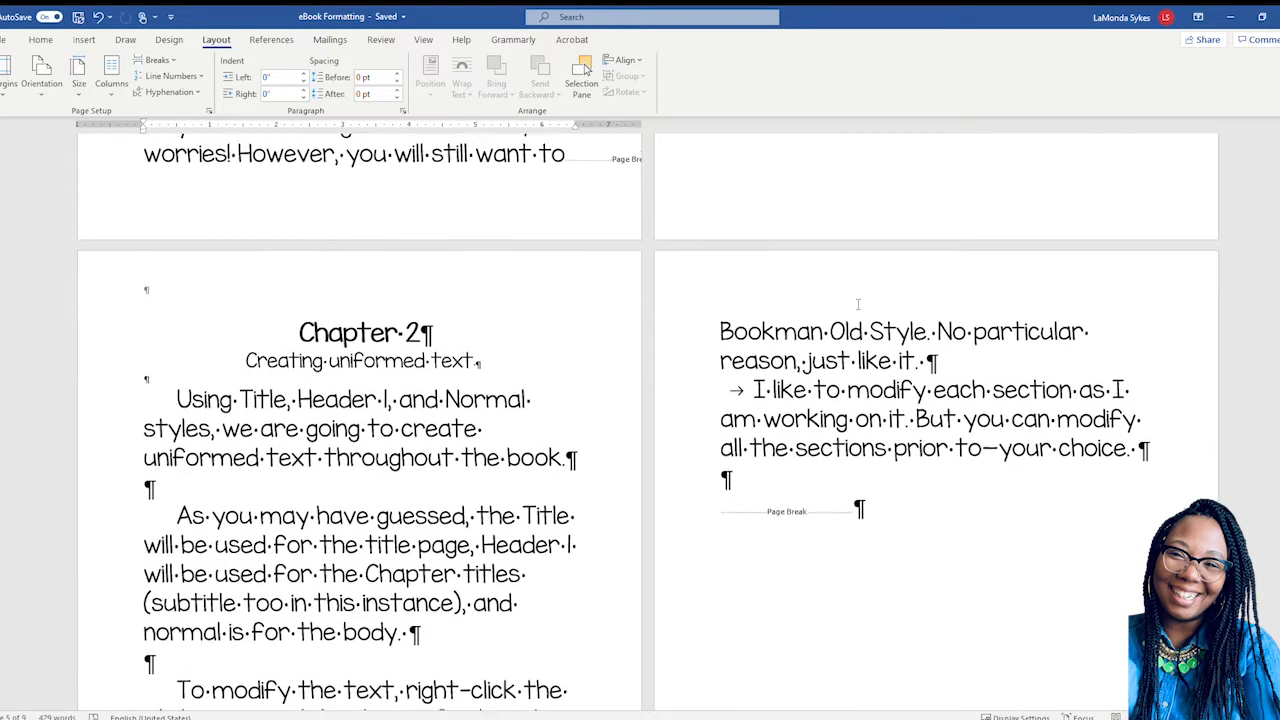
{"action": "scroll", "coordinate": [858, 303], "scroll_direction": "down", "scroll_amount": 1}
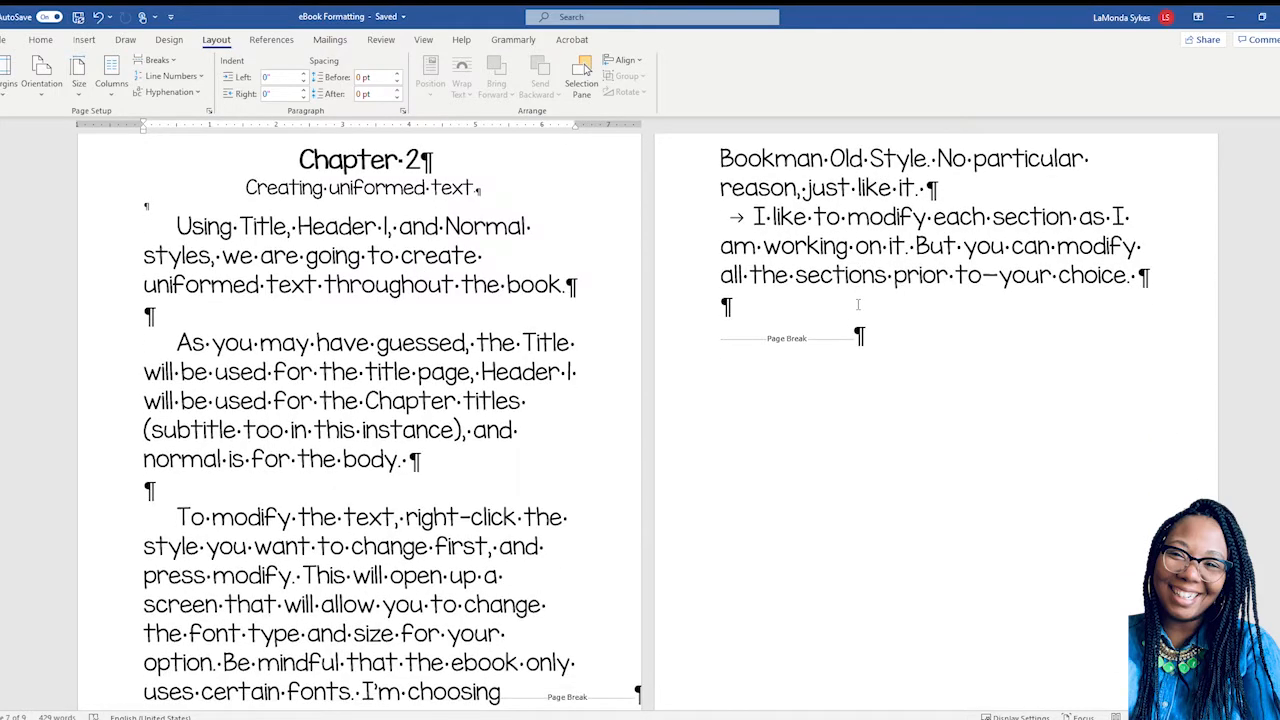
{"action": "left_click", "coordinate": [36, 42]}
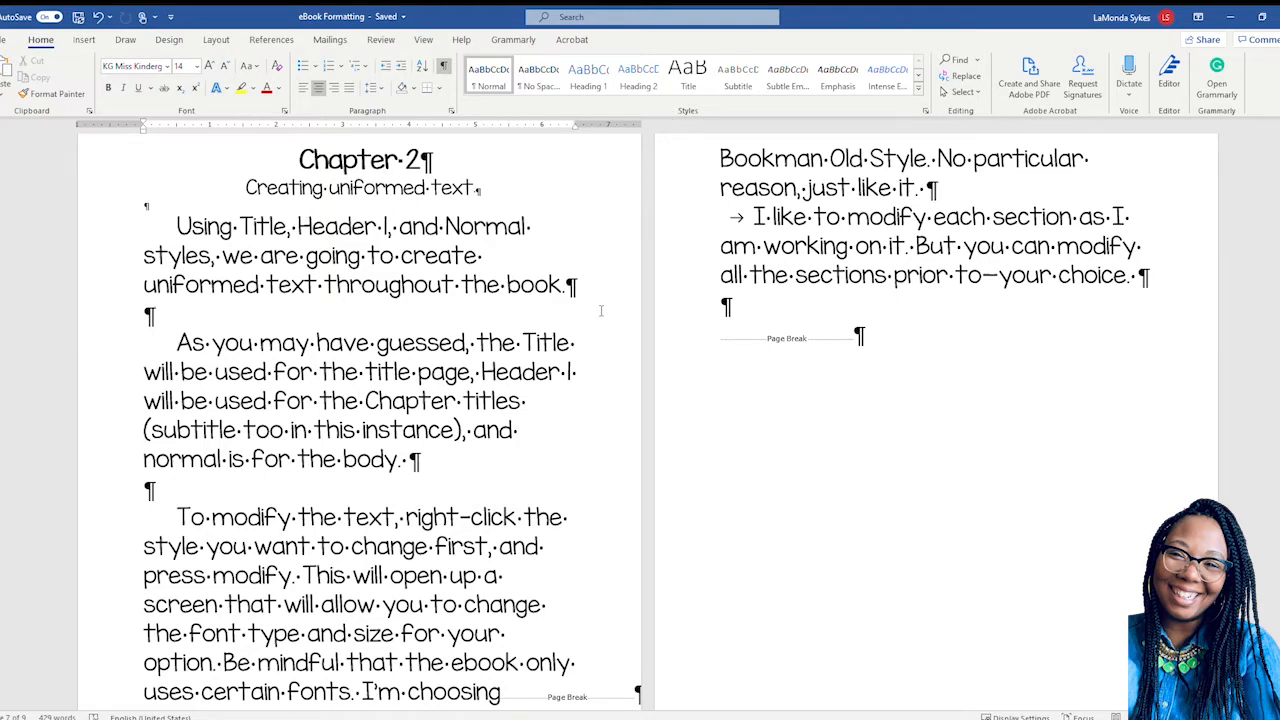
{"action": "scroll", "coordinate": [521, 342], "scroll_direction": "down", "scroll_amount": 1}
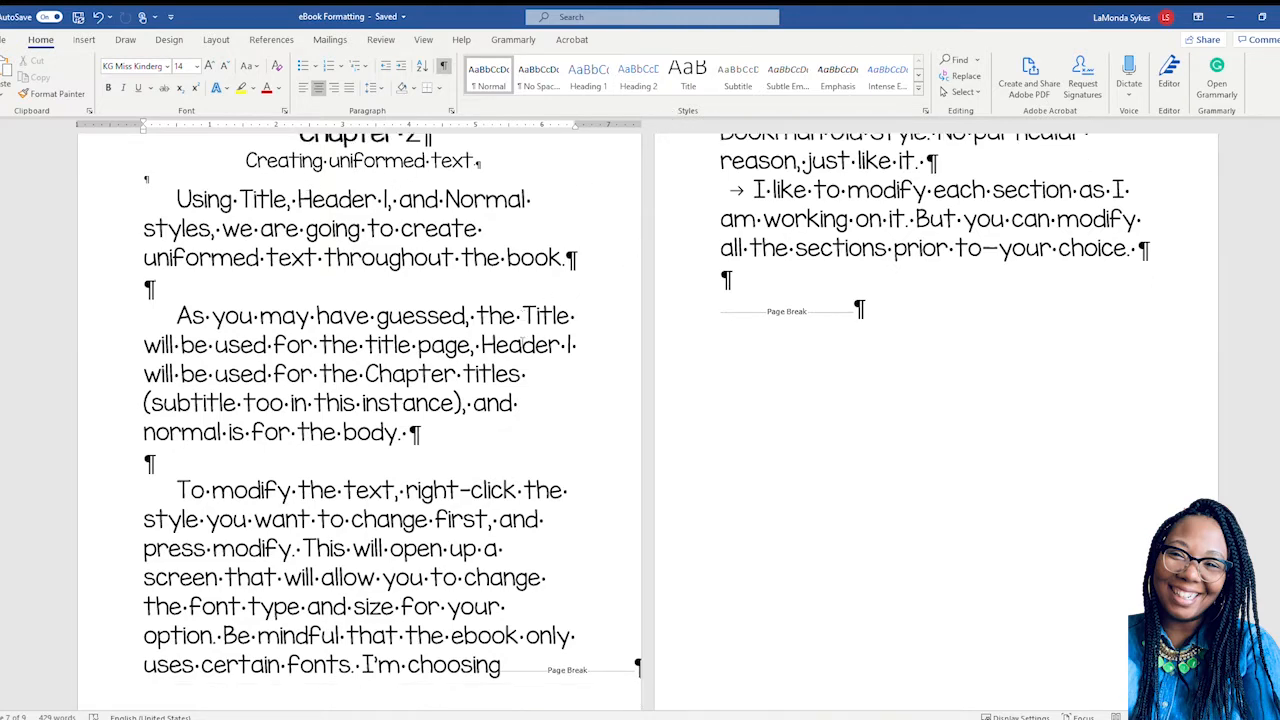
- Modify the Heading 1 style to Bookman Old Style, 20 pt, centered, with automatic font color
{"action": "scroll", "coordinate": [521, 343], "scroll_direction": "up", "scroll_amount": 5}
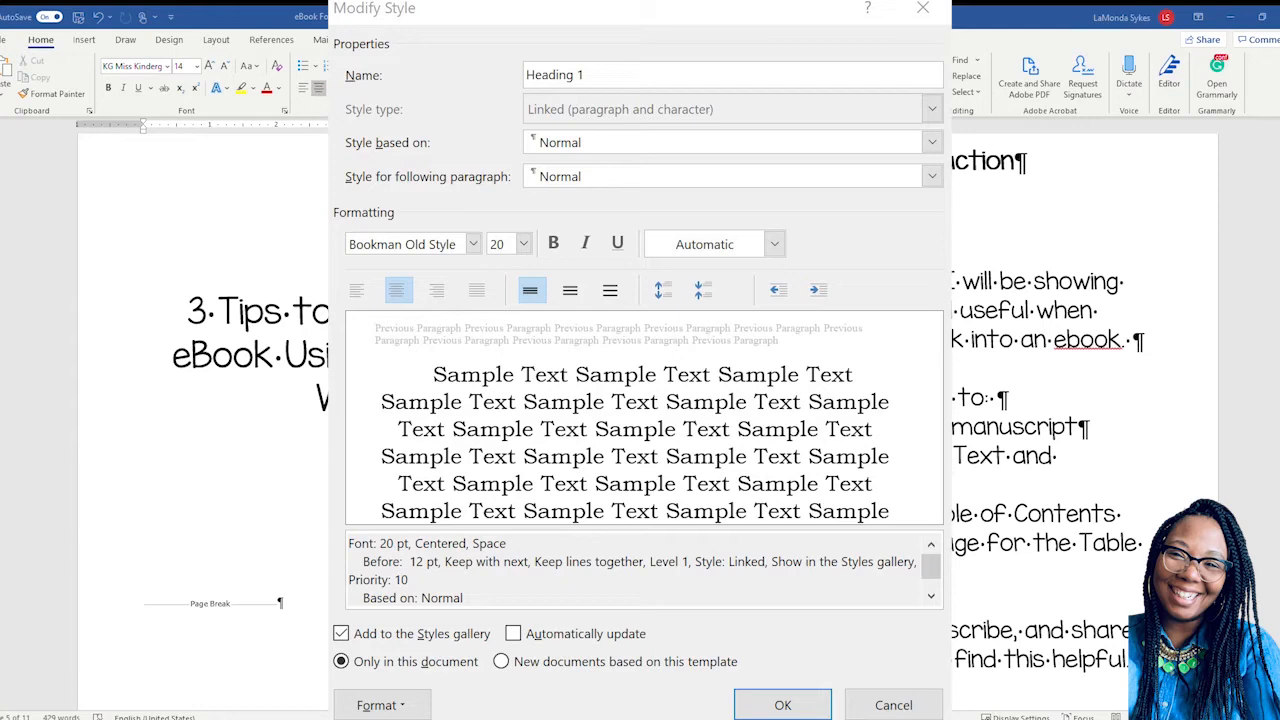
{"action": "key", "text": "Return"}
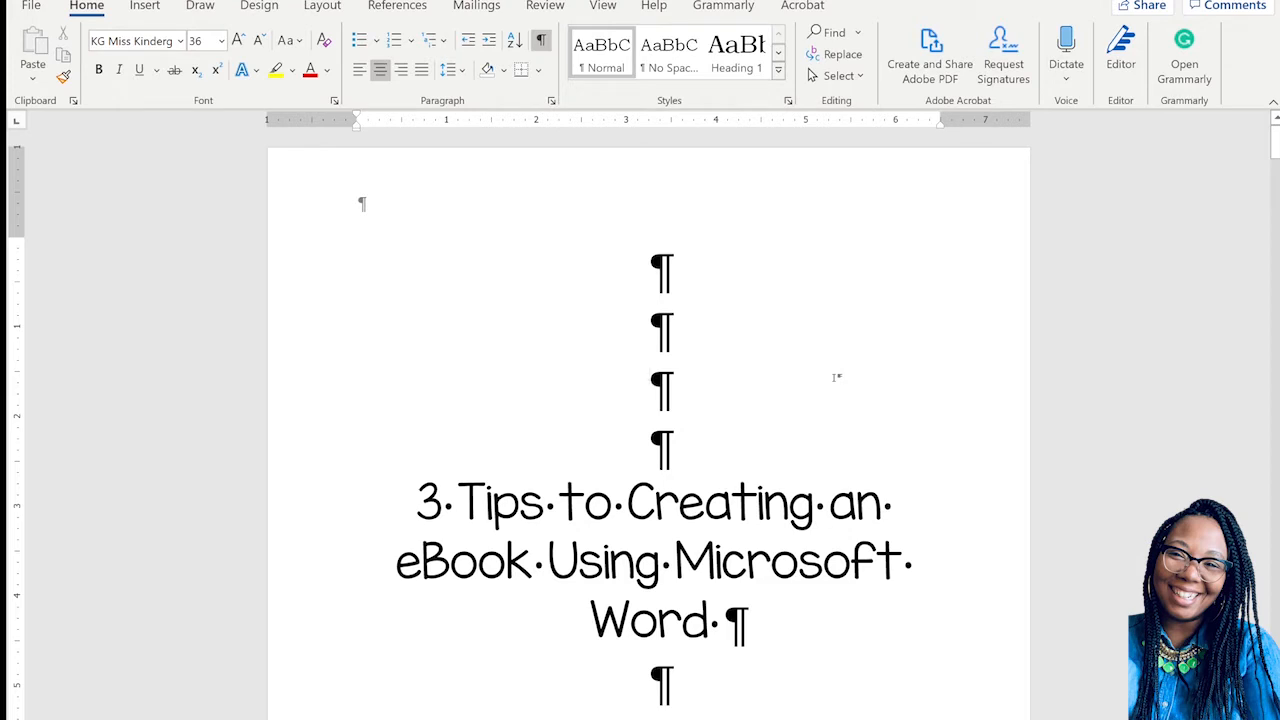
- Apply the Title style to the book title on the title page and Heading 1 to the "Introduction" heading
{"action": "left_click_drag", "start_coordinate": [416, 500], "coordinate": [748, 625]}
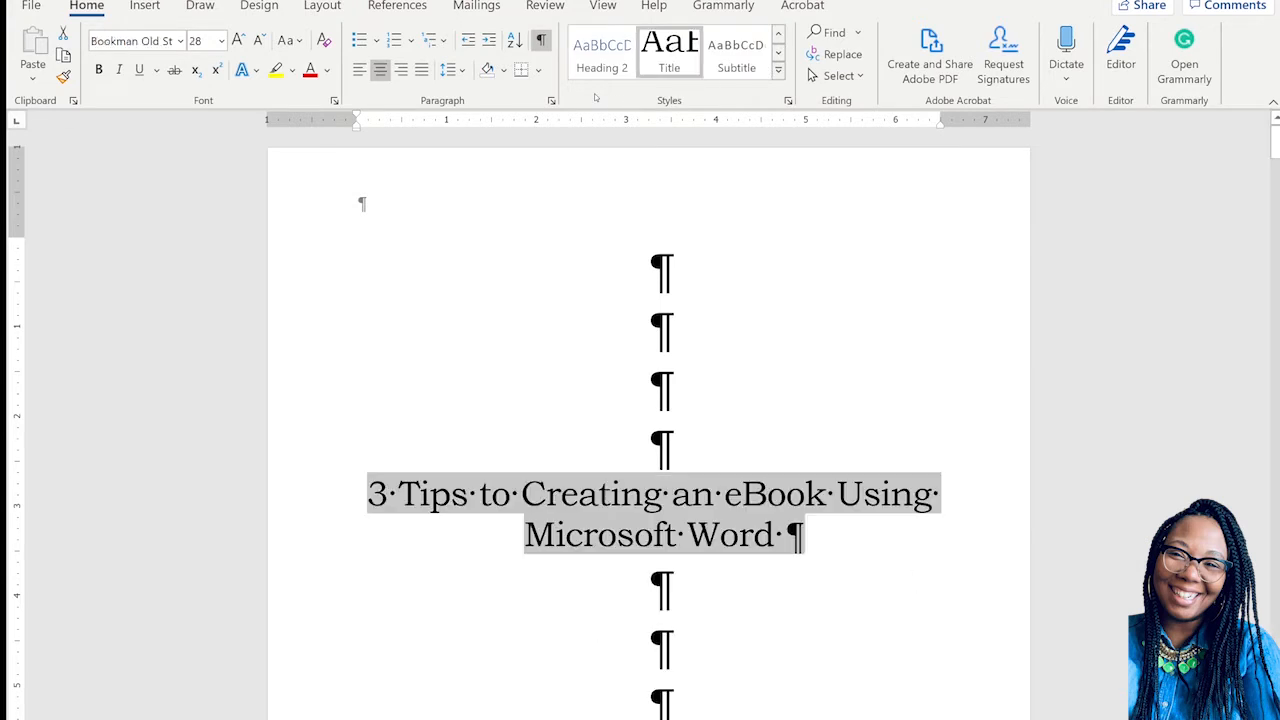
{"action": "scroll", "coordinate": [697, 400], "scroll_direction": "down", "scroll_amount": 10}
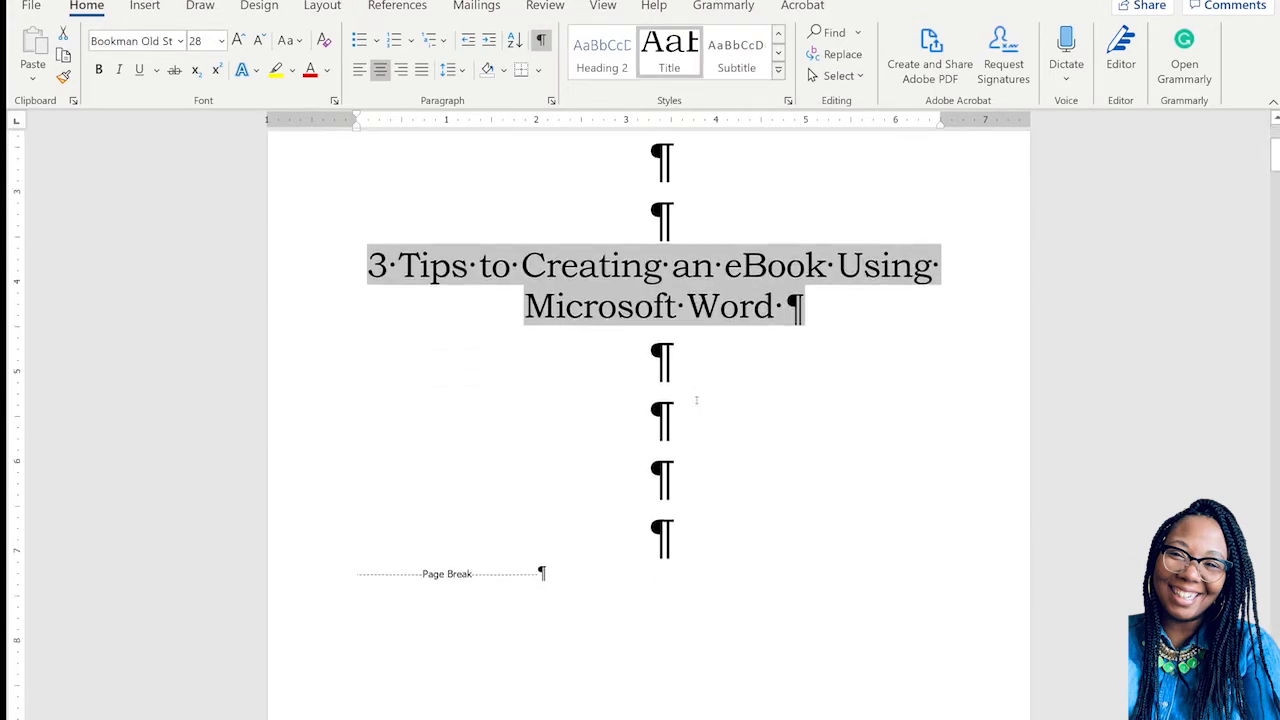
{"action": "scroll", "coordinate": [697, 400], "scroll_direction": "down", "scroll_amount": 5}
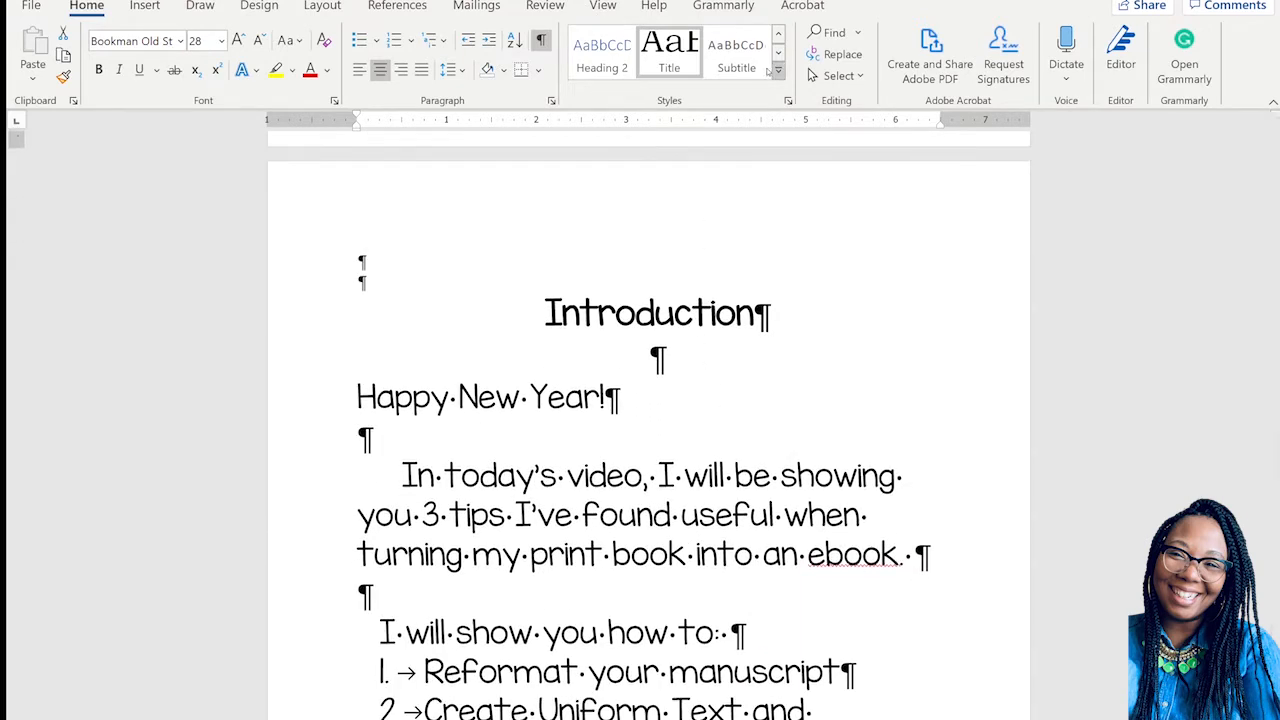
{"action": "left_click_drag", "start_coordinate": [545, 313], "coordinate": [766, 313]}
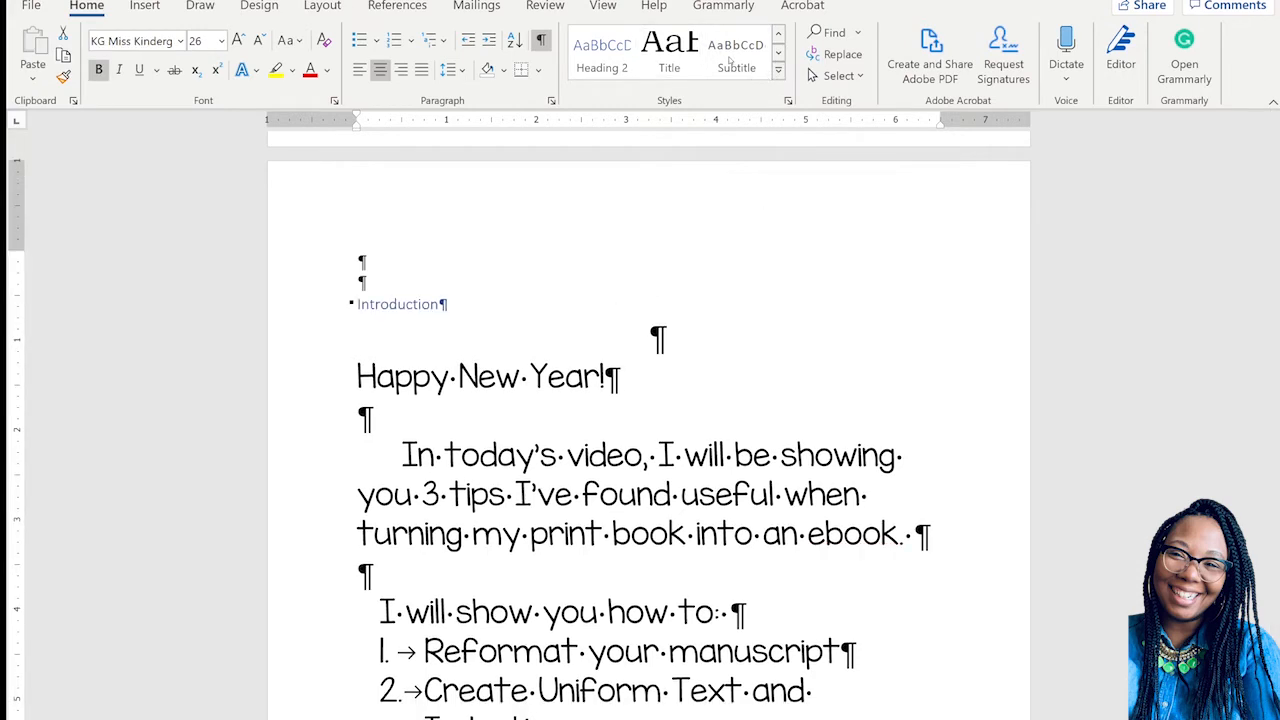
{"action": "left_click", "coordinate": [778, 34]}
{"action": "left_click", "coordinate": [737, 56]}
- Apply the Heading 1 style to the "Chapter 1" heading and its subtitle "Reformatting the Manuscript"
{"action": "scroll", "coordinate": [782, 283], "scroll_direction": "down", "scroll_amount": 10}
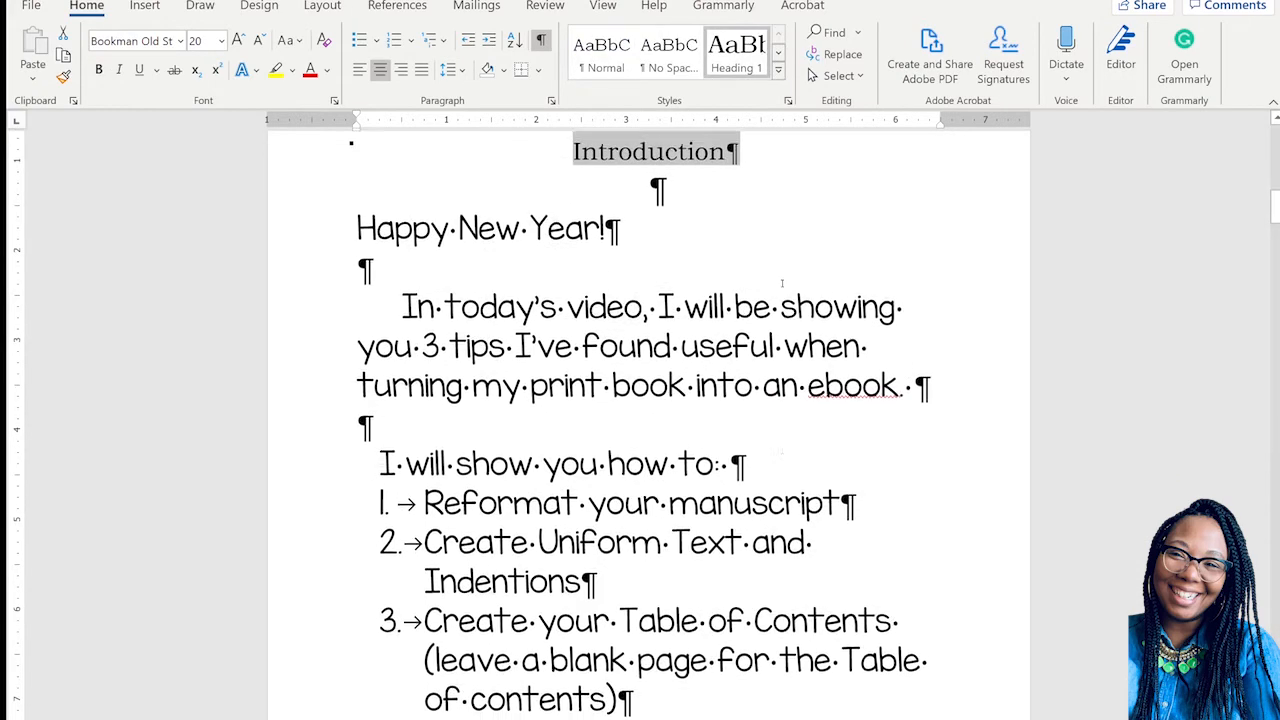
{"action": "scroll", "coordinate": [780, 283], "scroll_direction": "down", "scroll_amount": 12}
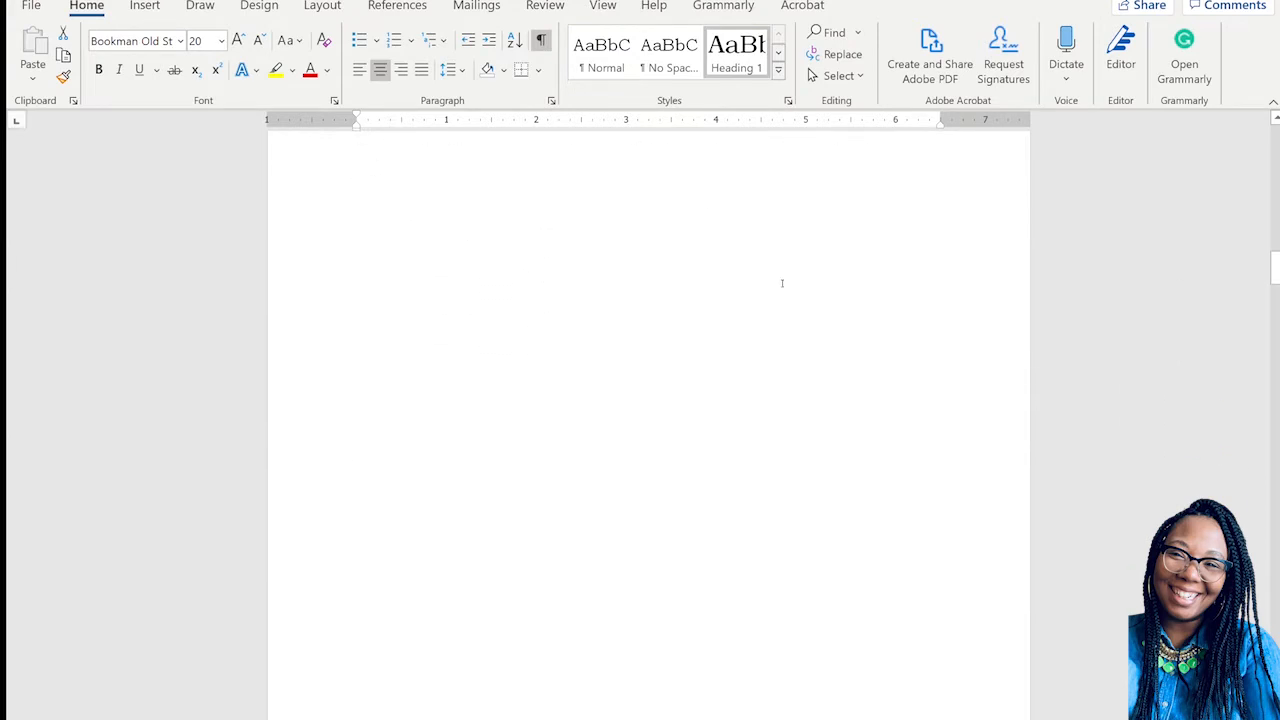
{"action": "scroll", "coordinate": [782, 283], "scroll_direction": "down", "scroll_amount": 6}
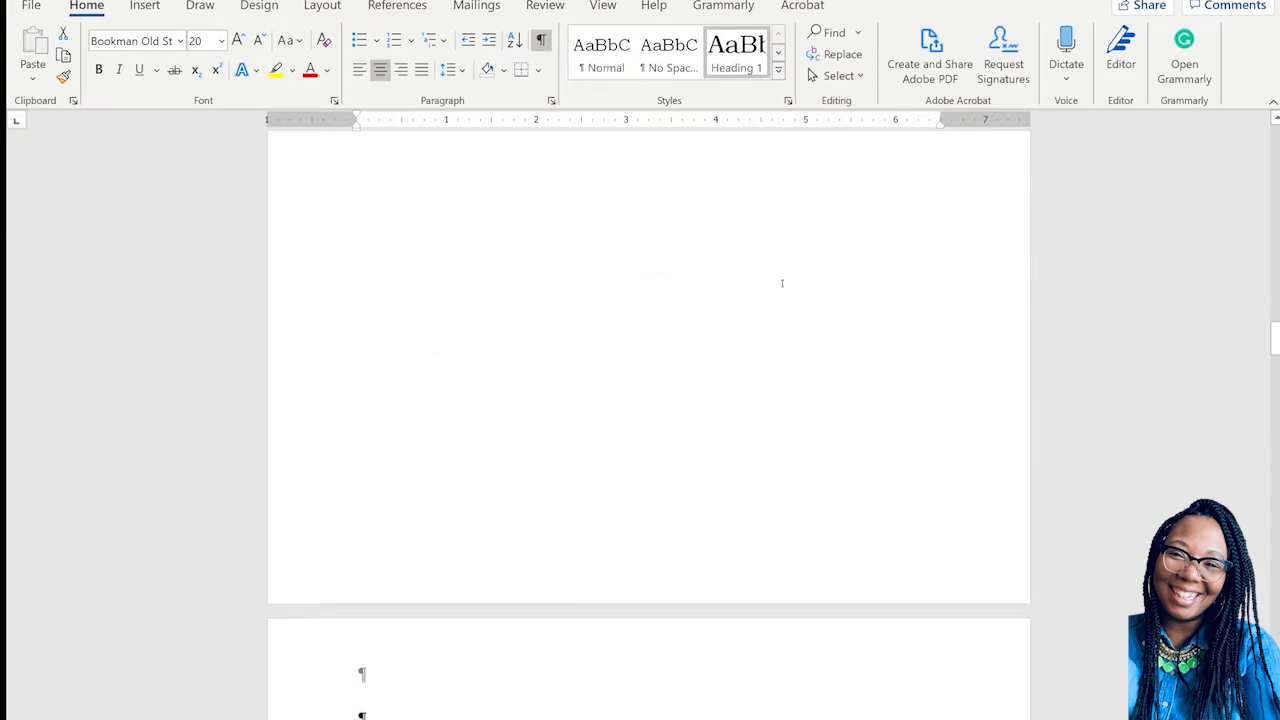
{"action": "left_click_drag", "start_coordinate": [576, 354], "coordinate": [738, 354]}
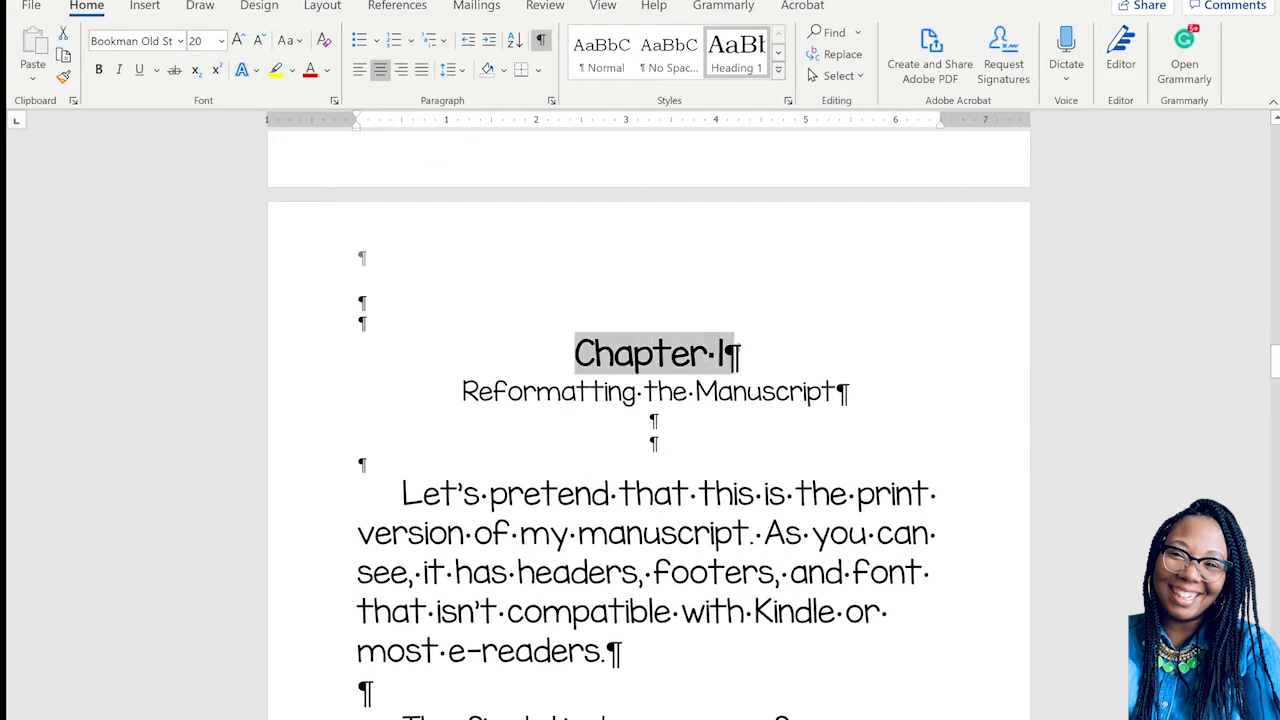
{"action": "left_click", "coordinate": [739, 46]}
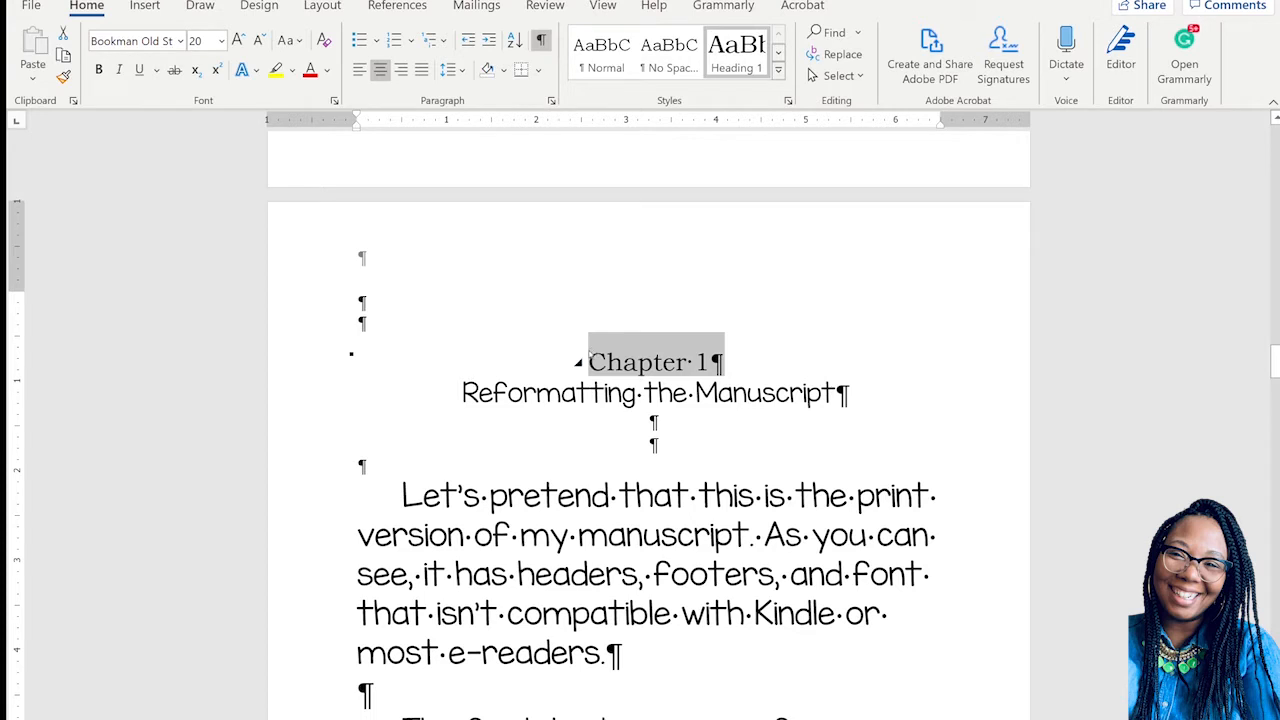
{"action": "left_click", "coordinate": [458, 392]}
{"action": "key", "text": "shift+End"}
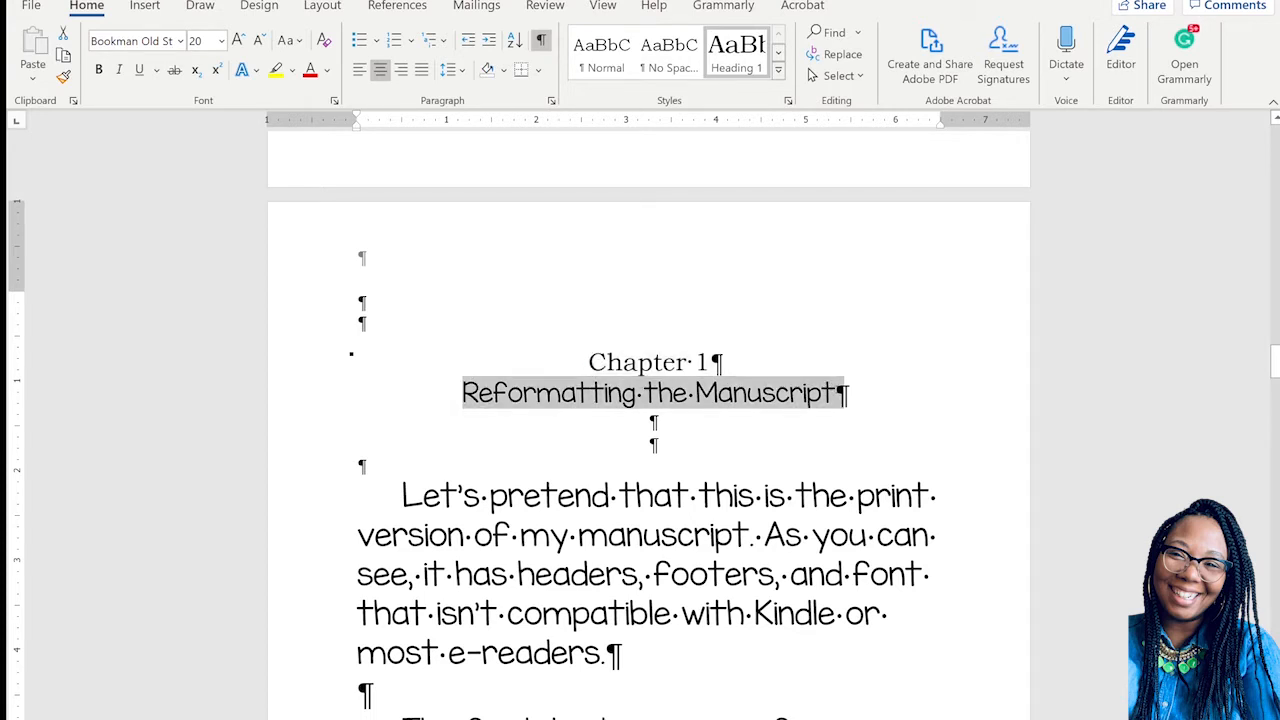
{"action": "left_click", "coordinate": [736, 54]}
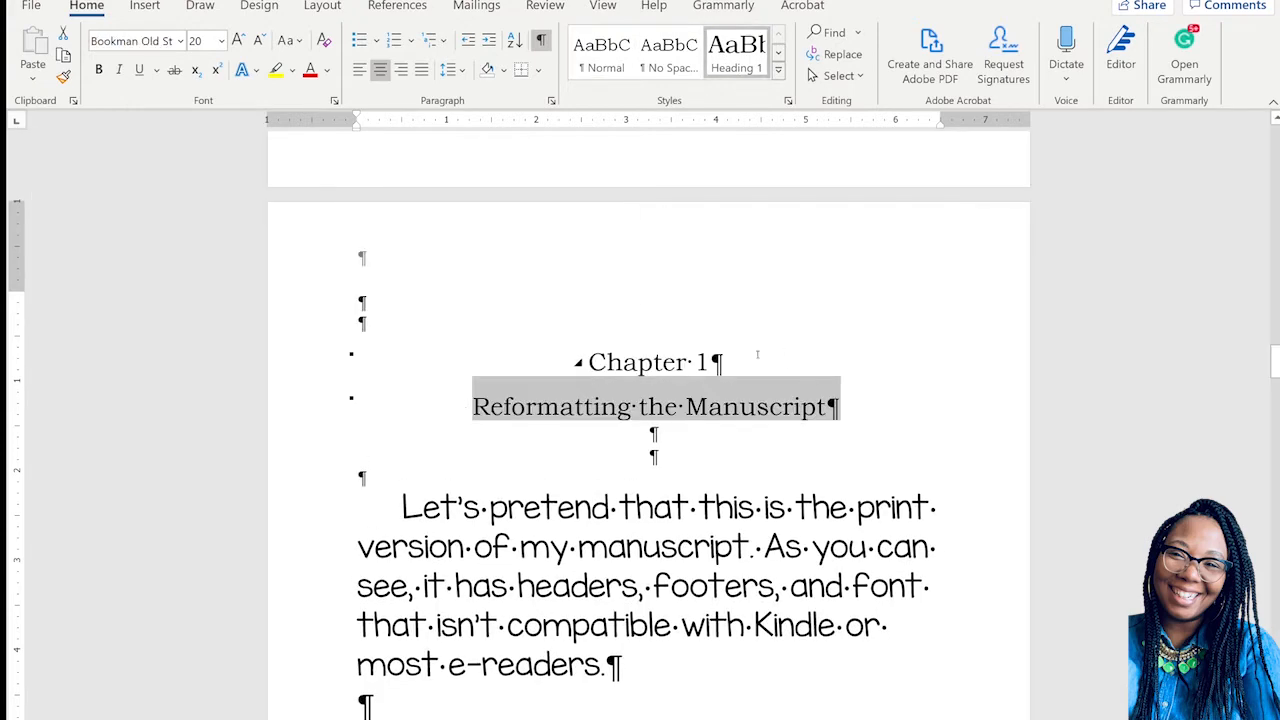
- Apply the Heading 1 style to the "Chapter 2" heading together with its subtitle about creating uniformed text
{"action": "scroll", "coordinate": [678, 366], "scroll_direction": "down", "scroll_amount": 10}
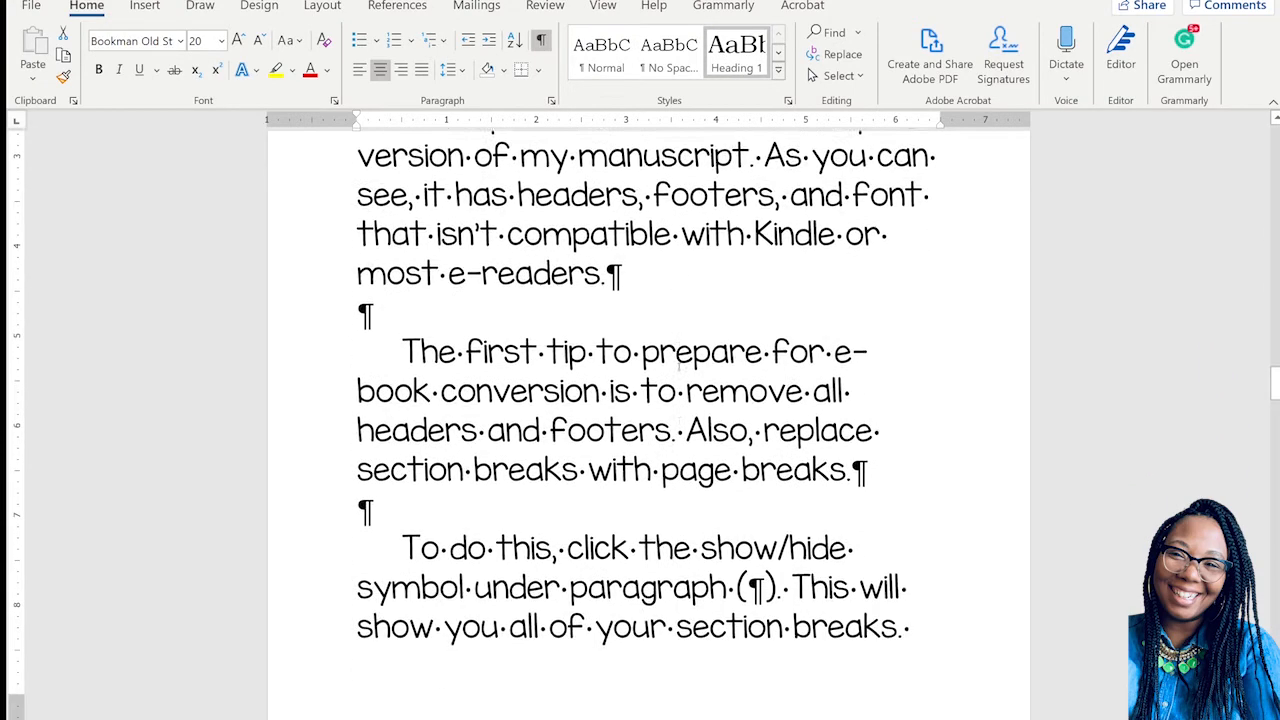
{"action": "scroll", "coordinate": [678, 366], "scroll_direction": "down", "scroll_amount": 10}
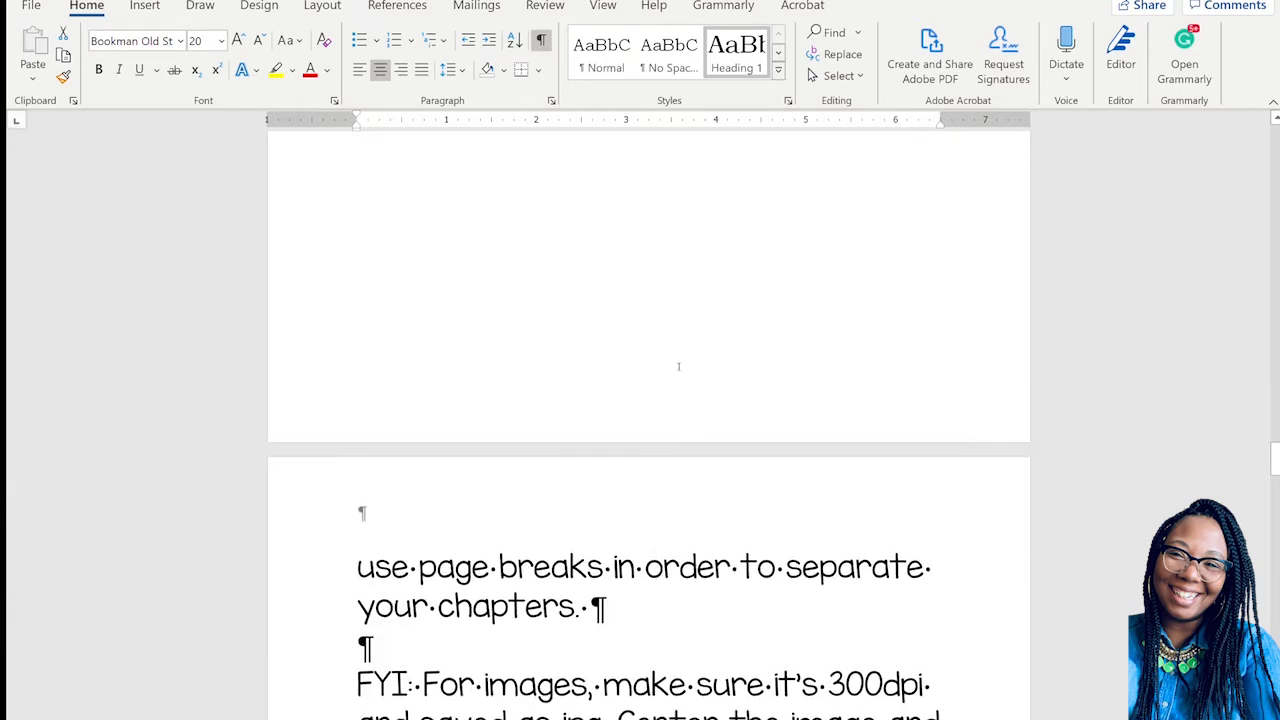
{"action": "scroll", "coordinate": [678, 366], "scroll_direction": "down", "scroll_amount": 5}
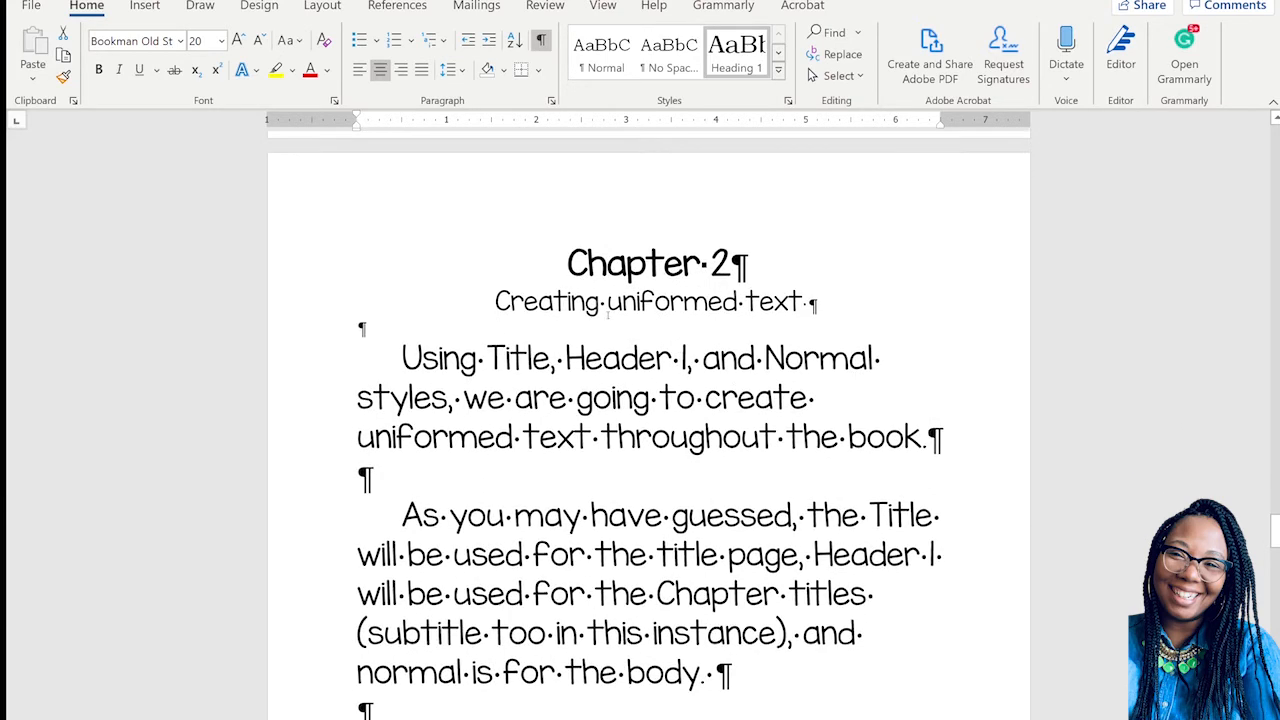
{"action": "left_click_drag", "start_coordinate": [564, 262], "coordinate": [818, 304]}
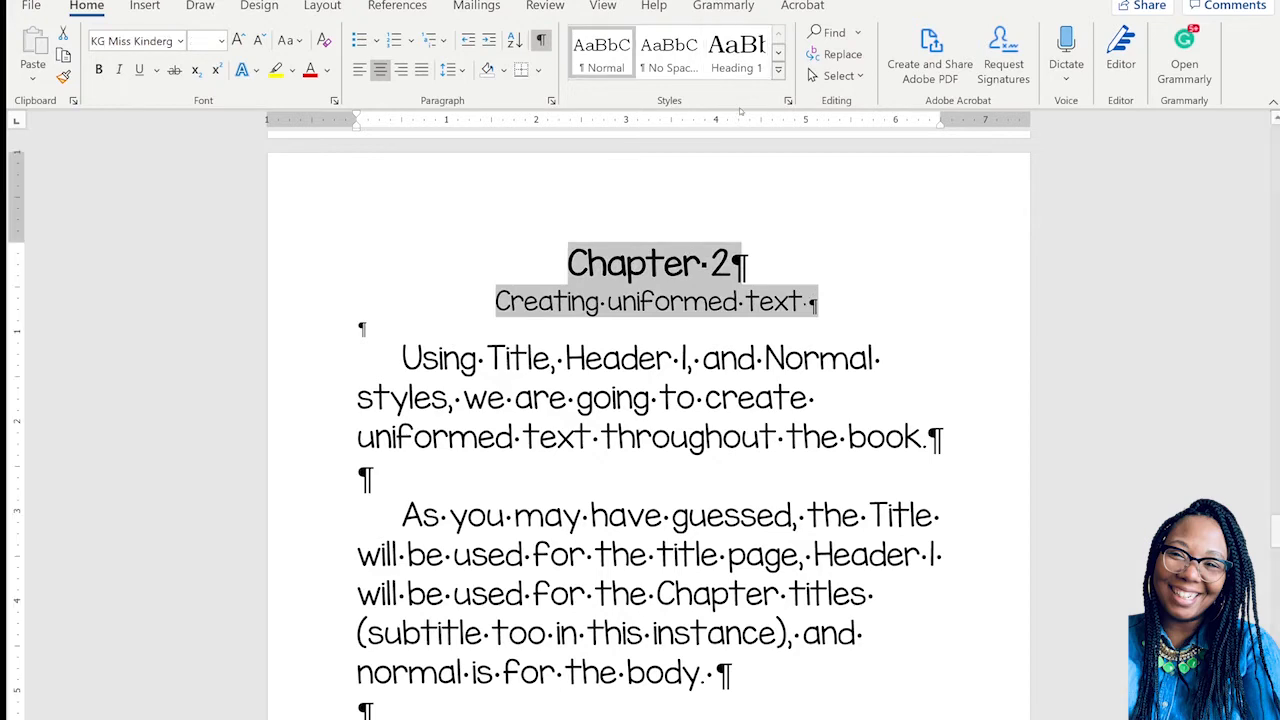
{"action": "left_click", "coordinate": [736, 50]}
- Apply the Heading 1 style to the "Chapter 3" heading and its subtitle "Create a Table of Contents"
{"action": "scroll", "coordinate": [676, 339], "scroll_direction": "down", "scroll_amount": 12}
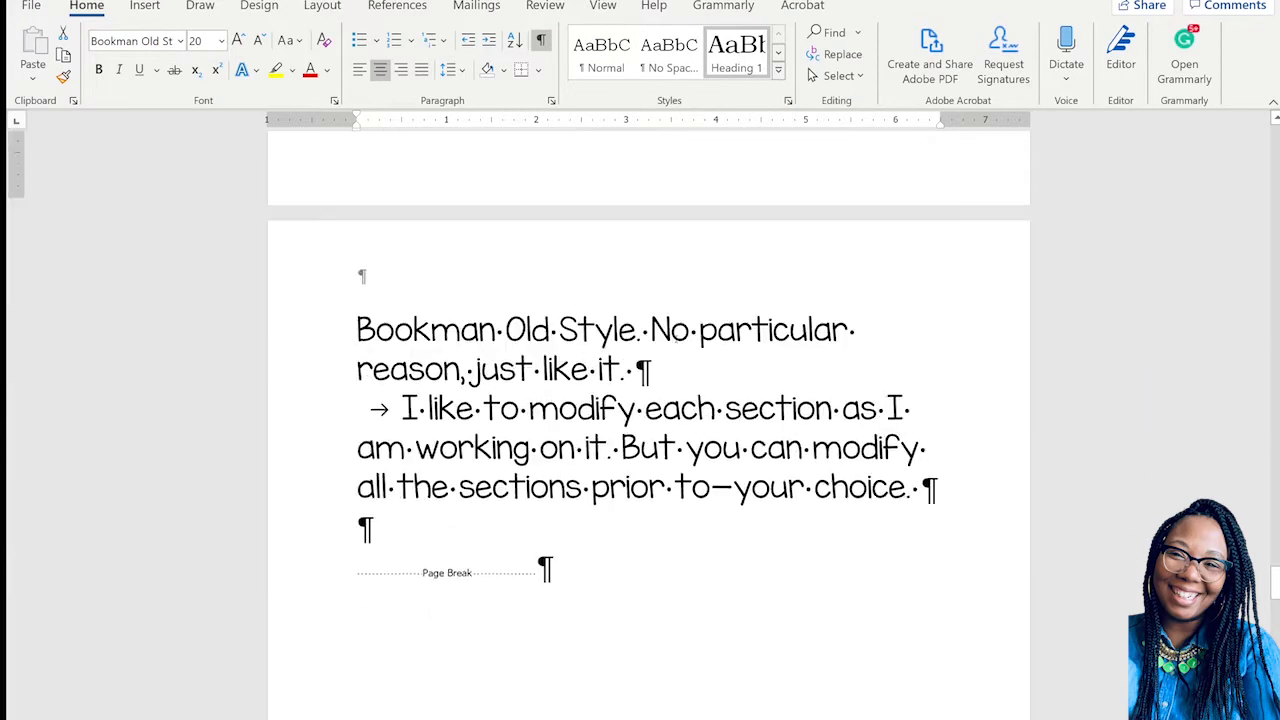
{"action": "scroll", "coordinate": [676, 339], "scroll_direction": "down", "scroll_amount": 6}
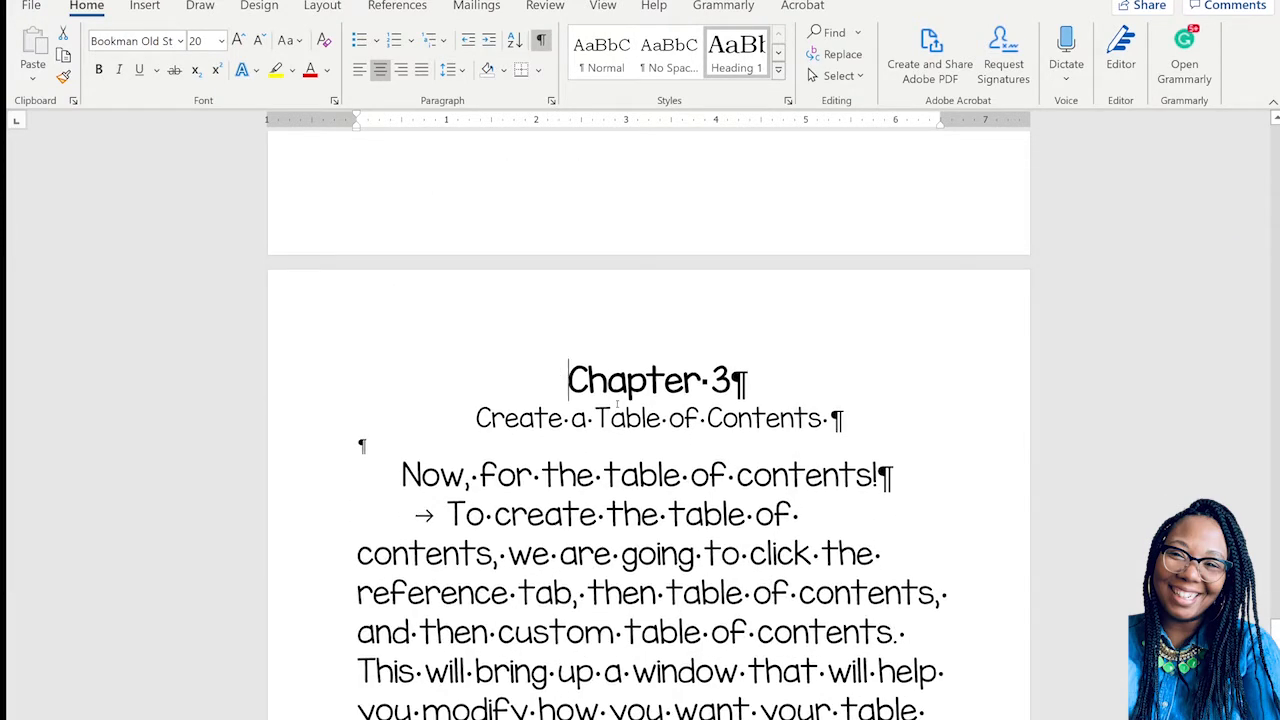
{"action": "left_click_drag", "start_coordinate": [568, 380], "coordinate": [842, 420]}
{"action": "left_click", "coordinate": [736, 50]}
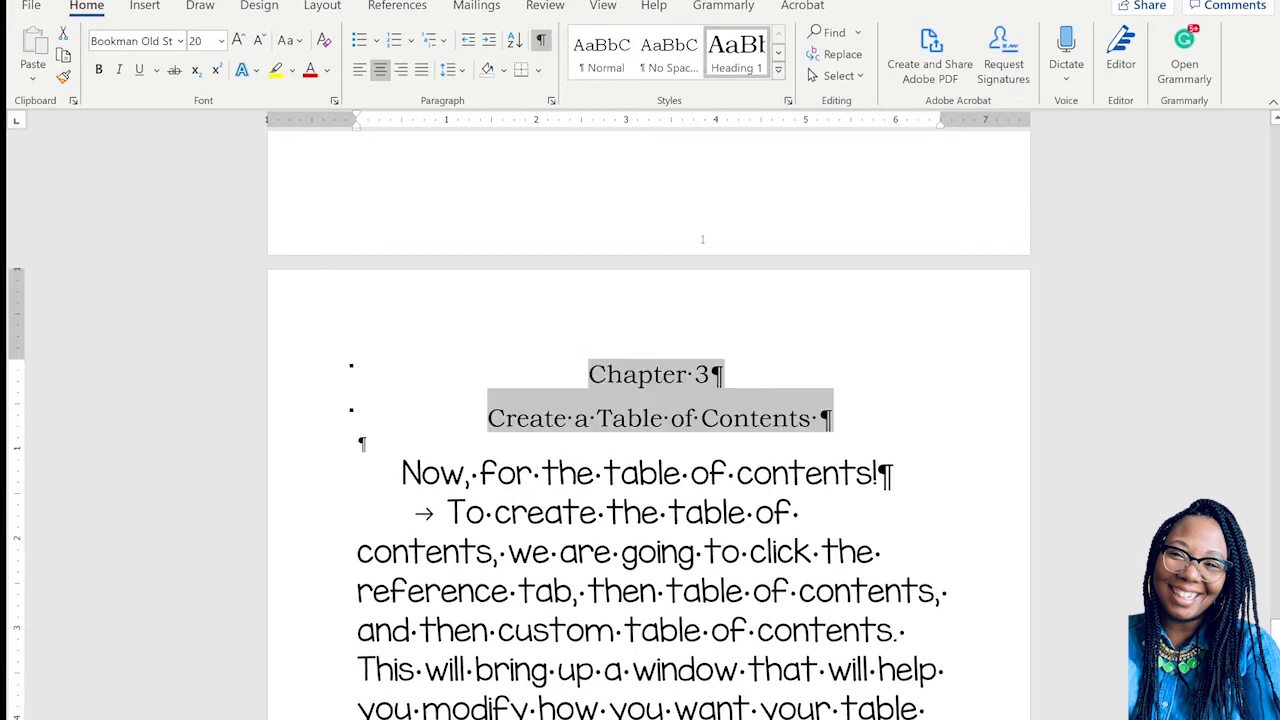
- Capitalize the Chapter 2 subtitle so that it reads "Creating Uniformed Text"
{"action": "scroll", "coordinate": [766, 320], "scroll_direction": "up", "scroll_amount": 12}
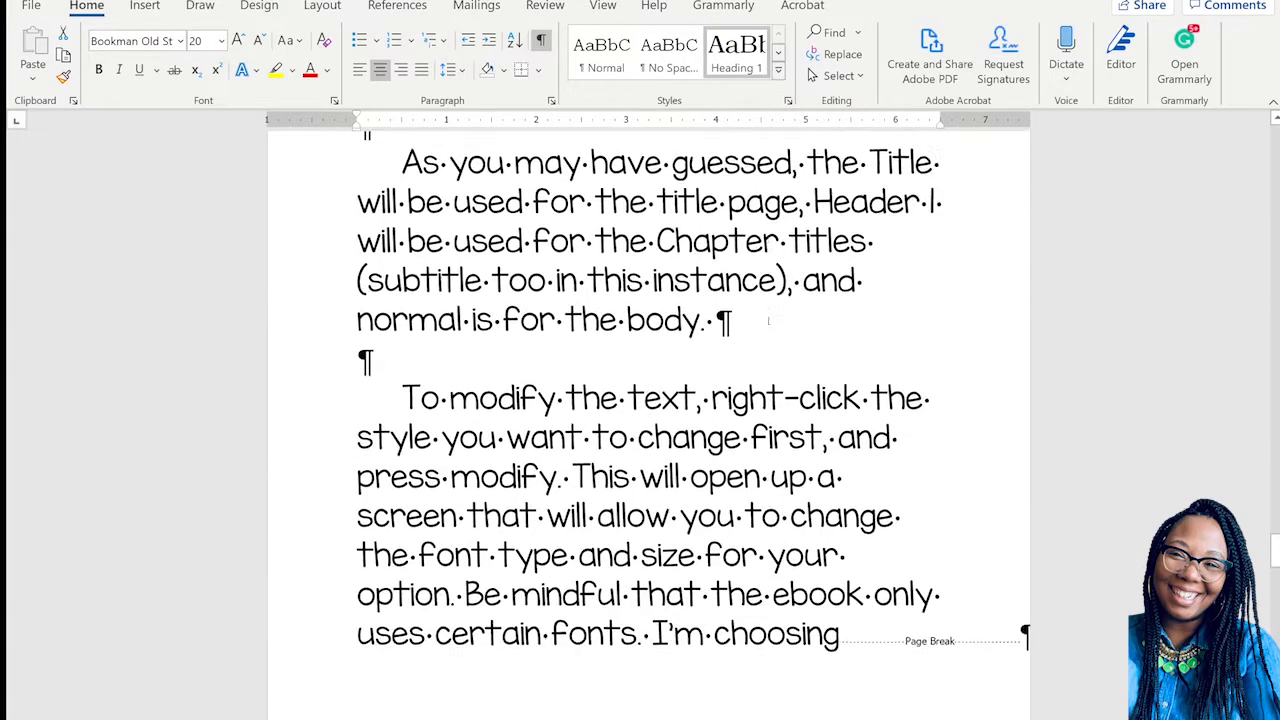
{"action": "scroll", "coordinate": [768, 320], "scroll_direction": "up", "scroll_amount": 5}
{"action": "left_click", "coordinate": [633, 390]}
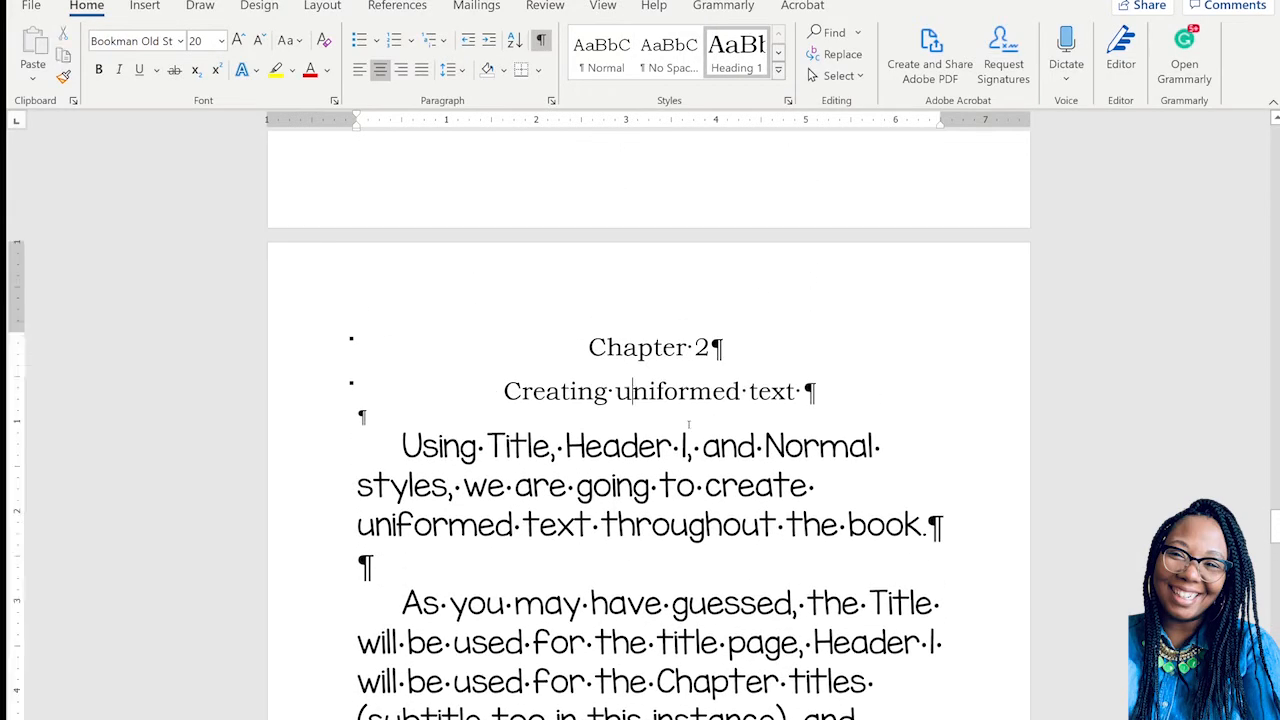
{"action": "key", "text": "BackSpace"}
{"action": "type", "text": "U"}
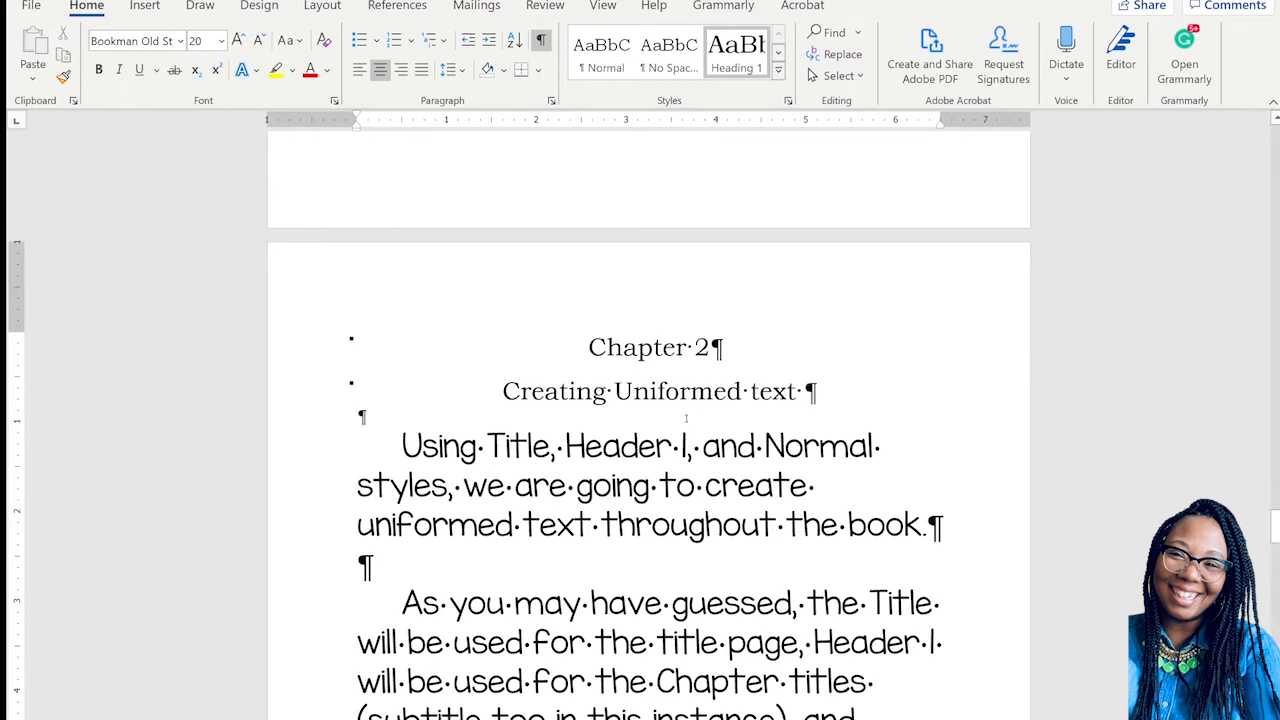
{"action": "left_click", "coordinate": [760, 391]}
{"action": "key", "text": "BackSpace"}
{"action": "type", "text": "T"}
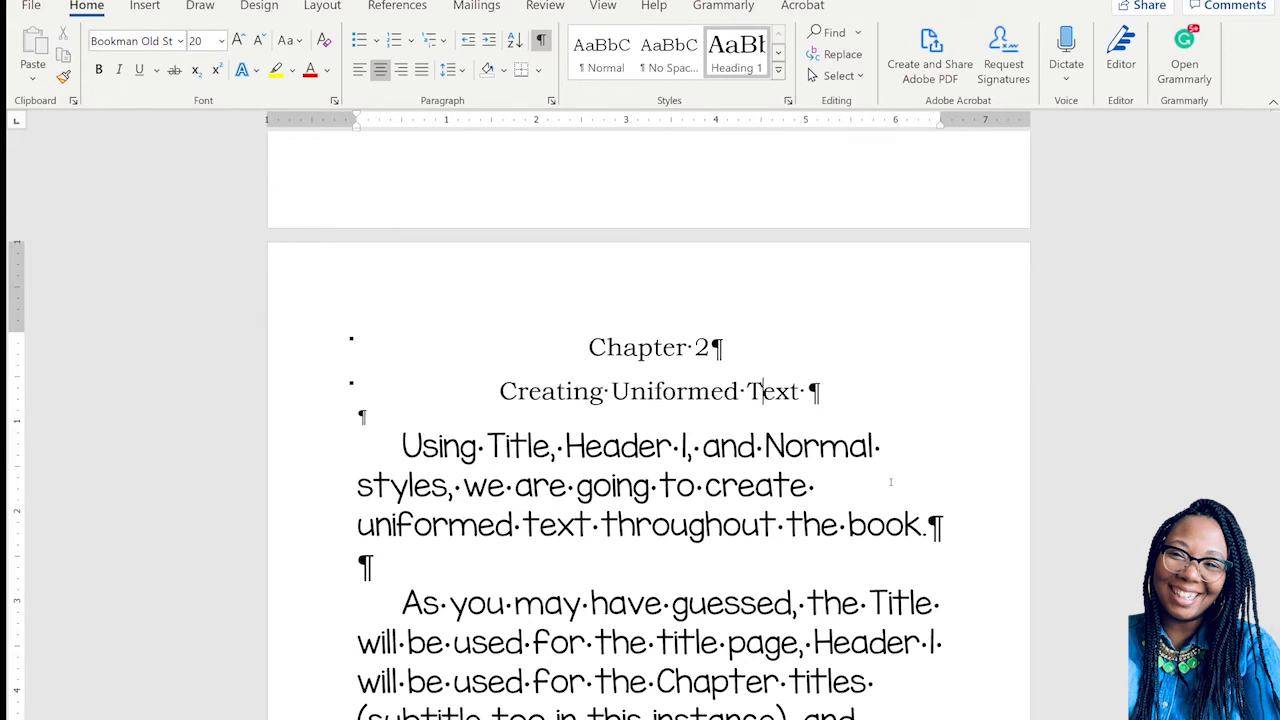
{"action": "left_click", "coordinate": [862, 410]}
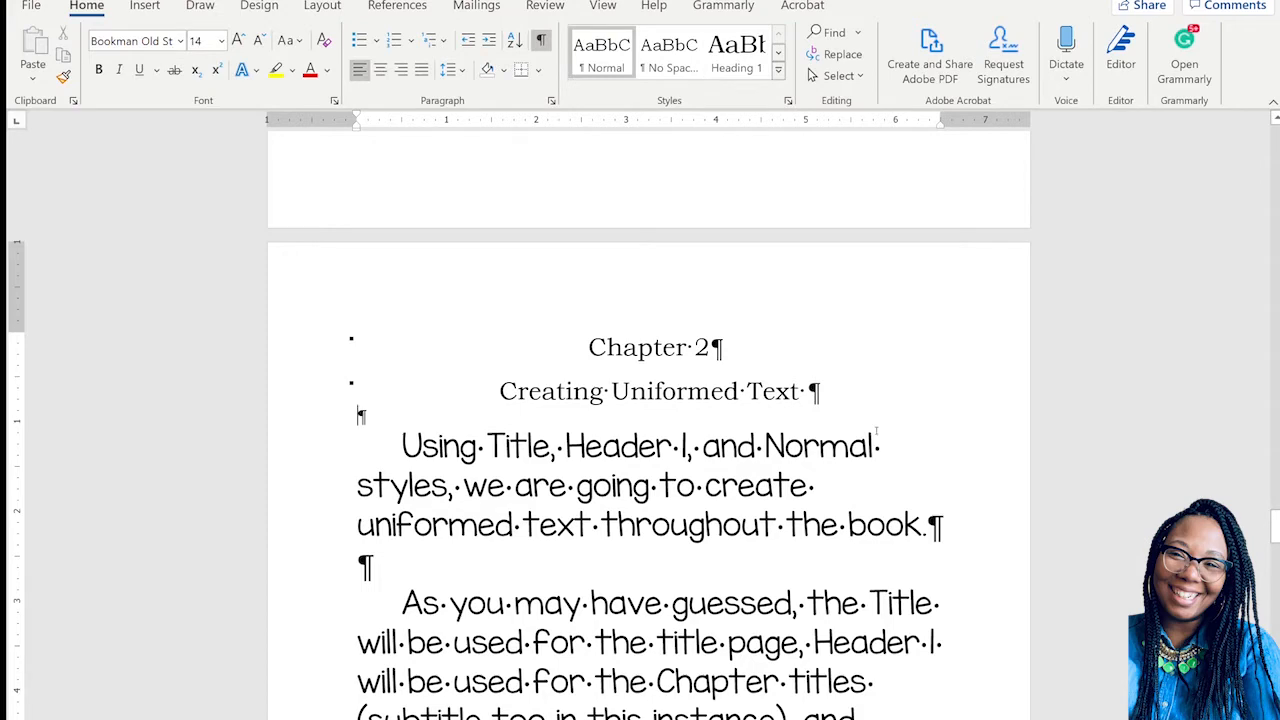
- Apply the Normal style to the Introduction body text from "Happy New Year!" through "to help!" and check the reformatted page
{"action": "scroll", "coordinate": [890, 410], "scroll_direction": "up", "scroll_amount": 2}
{"action": "scroll", "coordinate": [875, 430], "scroll_direction": "up", "scroll_amount": 10}
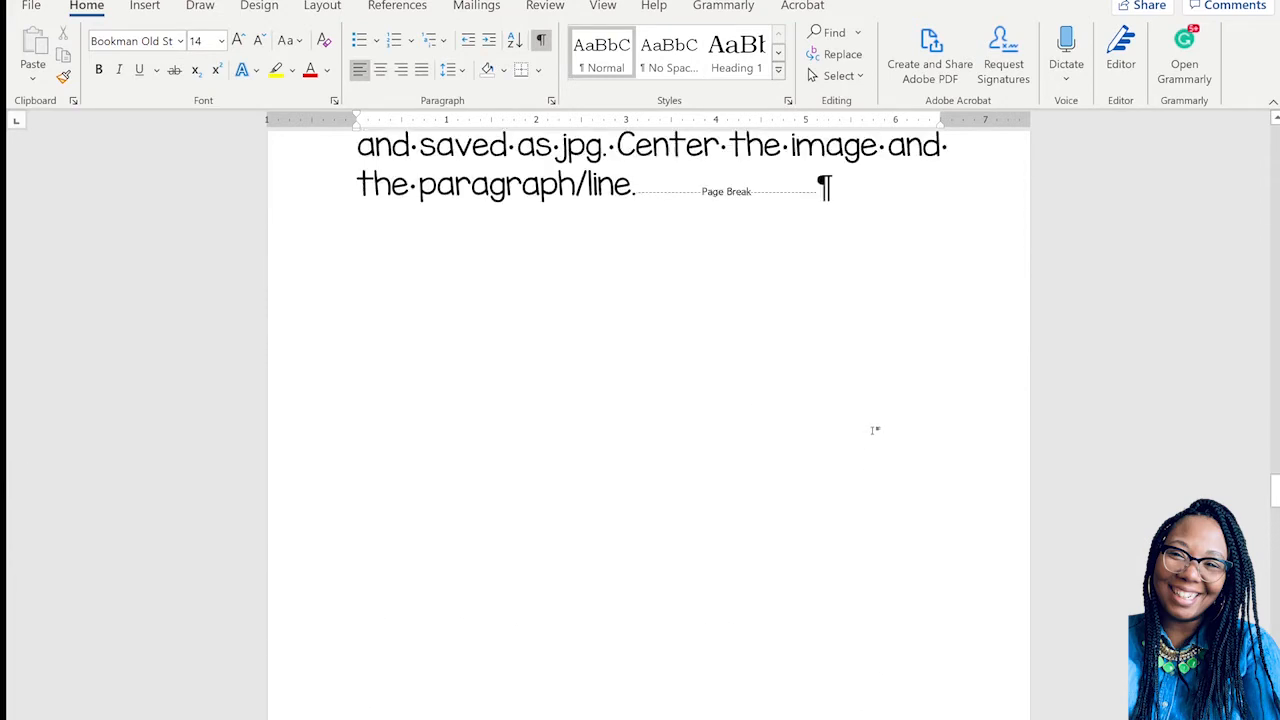
{"action": "scroll", "coordinate": [875, 430], "scroll_direction": "up", "scroll_amount": 10}
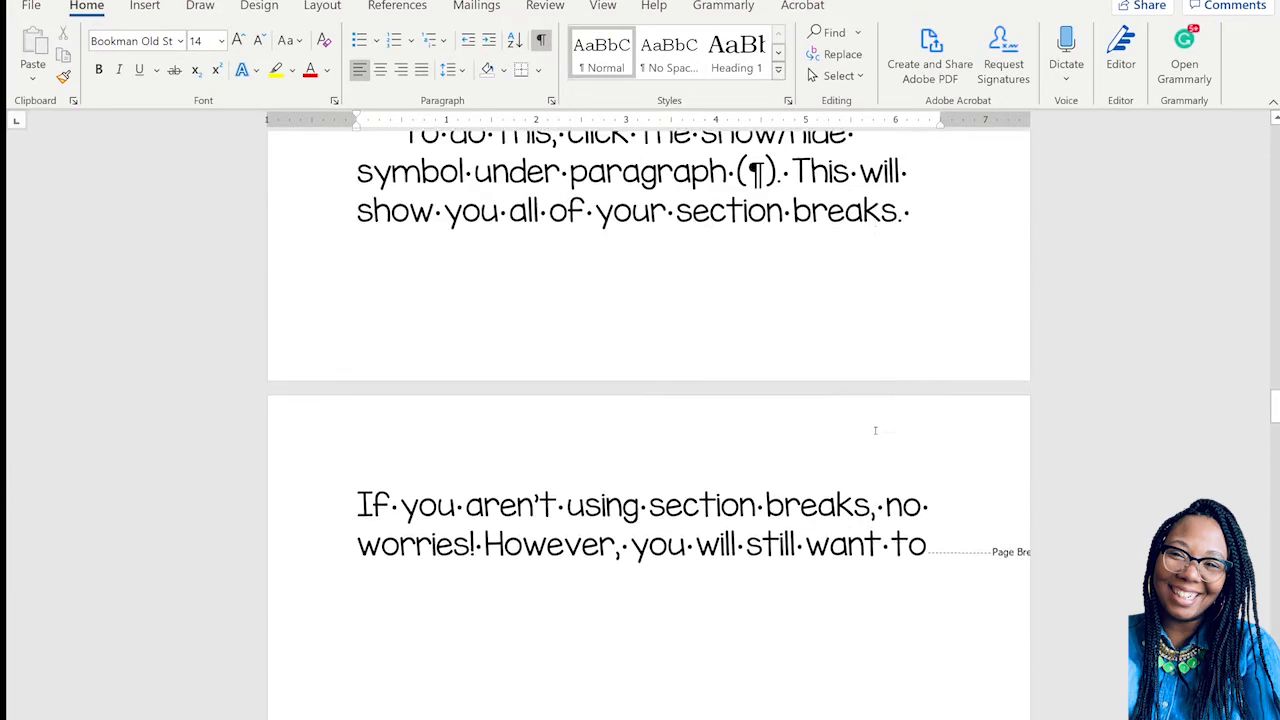
{"action": "scroll", "coordinate": [875, 430], "scroll_direction": "up", "scroll_amount": 7}
{"action": "scroll", "coordinate": [841, 437], "scroll_direction": "down", "scroll_amount": 4}
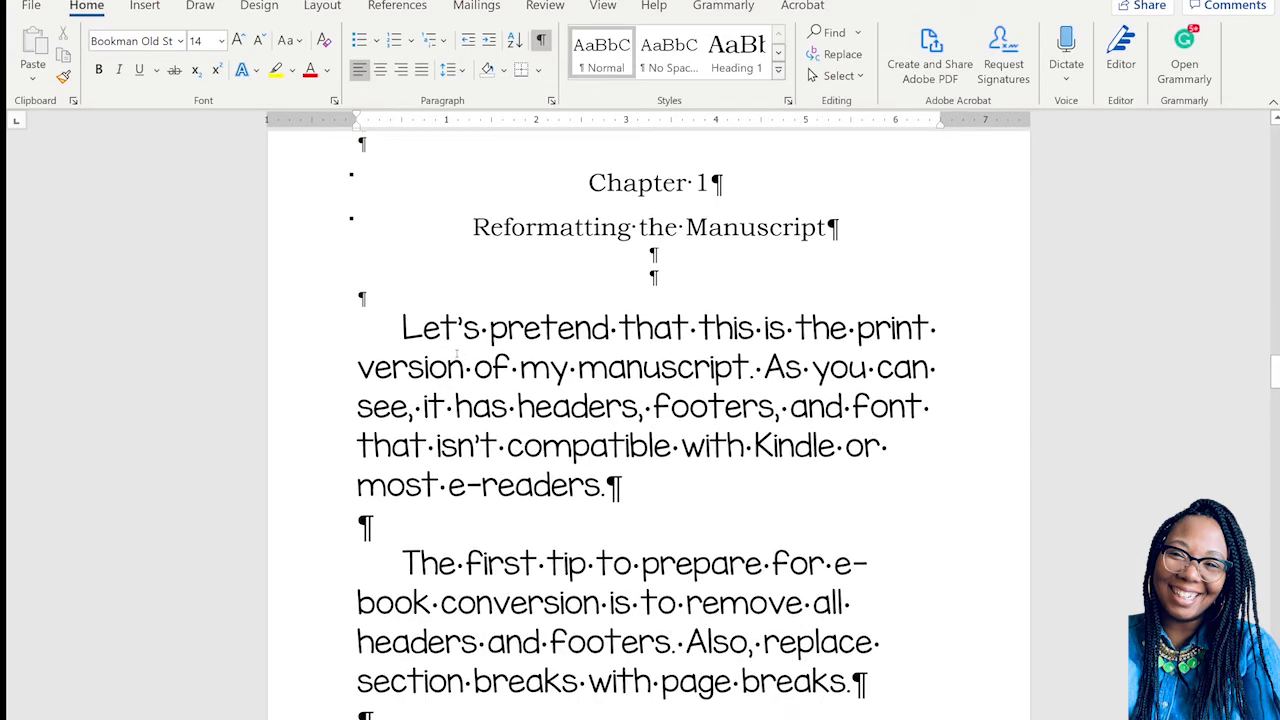
{"action": "left_click_drag", "start_coordinate": [403, 328], "coordinate": [423, 330]}
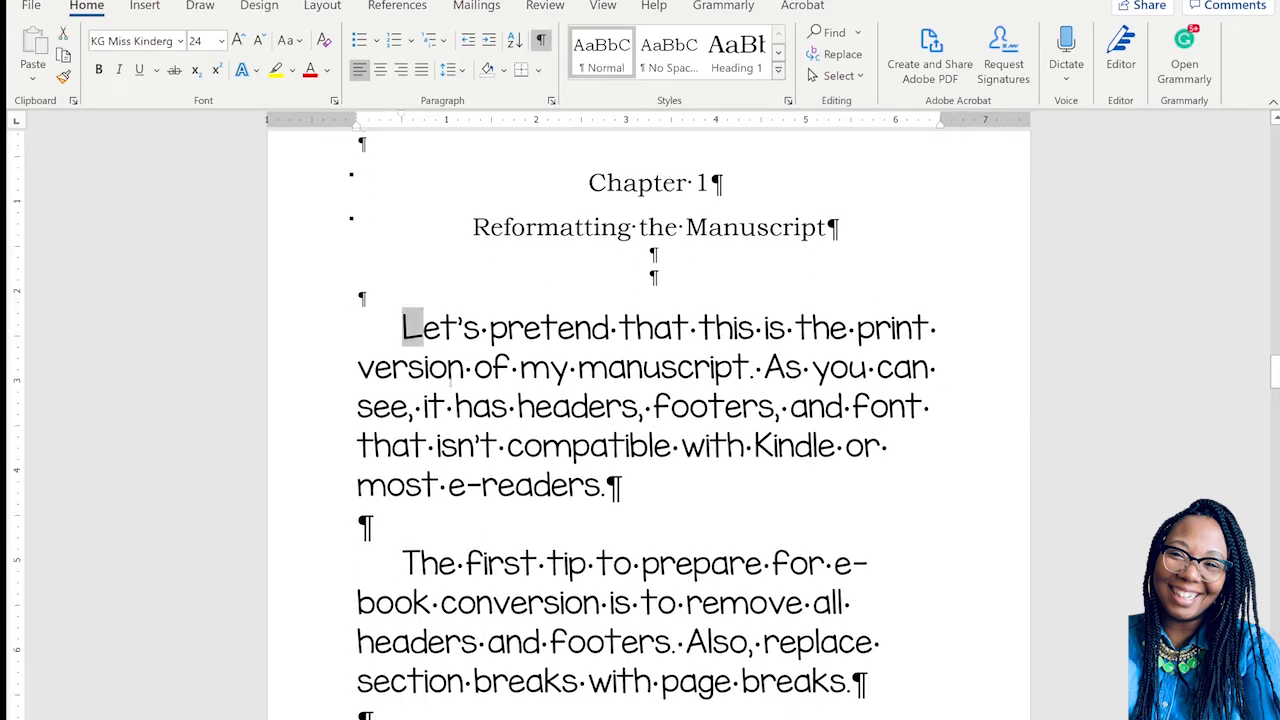
{"action": "scroll", "coordinate": [448, 381], "scroll_direction": "up", "scroll_amount": 7}
{"action": "scroll", "coordinate": [450, 381], "scroll_direction": "up", "scroll_amount": 15}
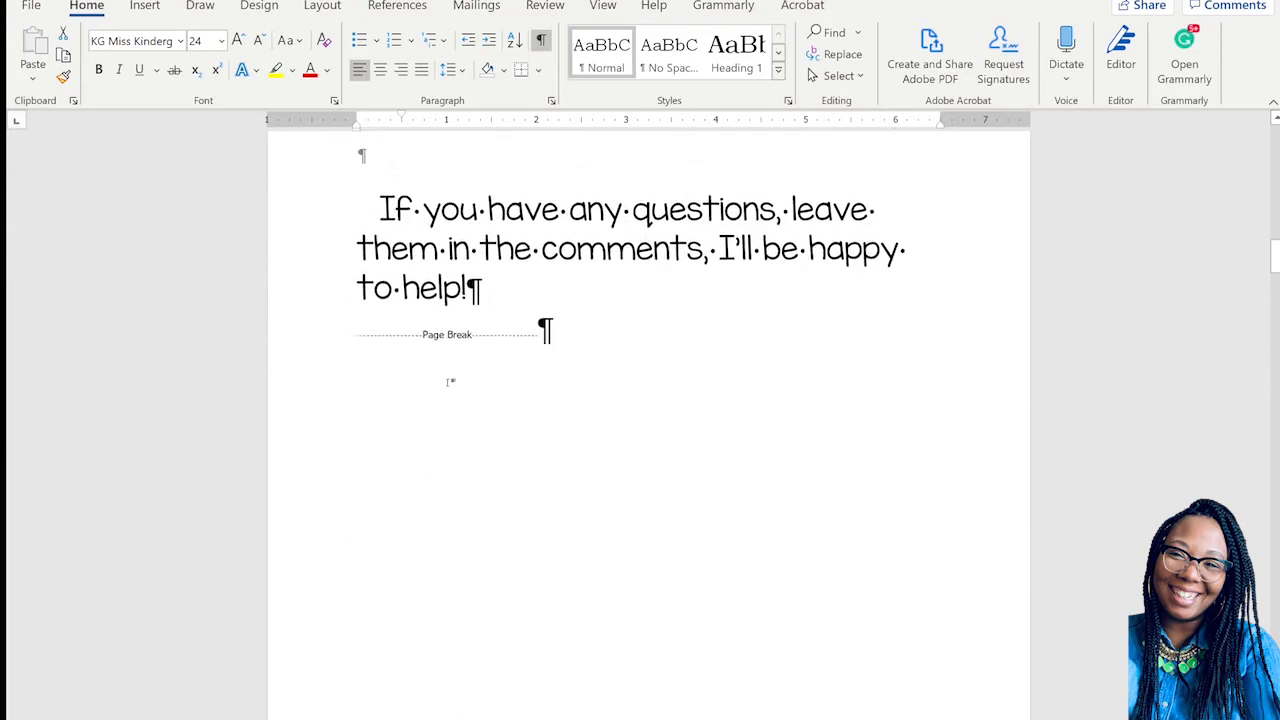
{"action": "scroll", "coordinate": [450, 381], "scroll_direction": "up", "scroll_amount": 6}
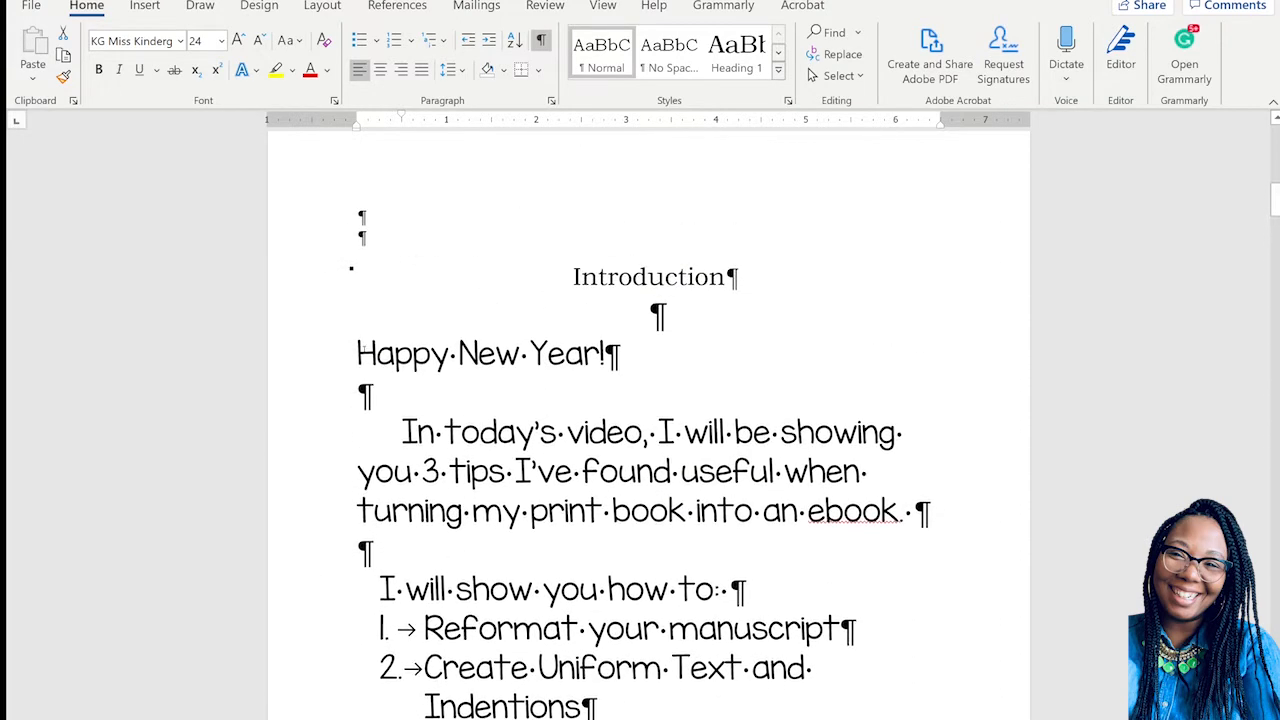
{"action": "left_click_drag", "start_coordinate": [352, 352], "coordinate": [726, 647]}
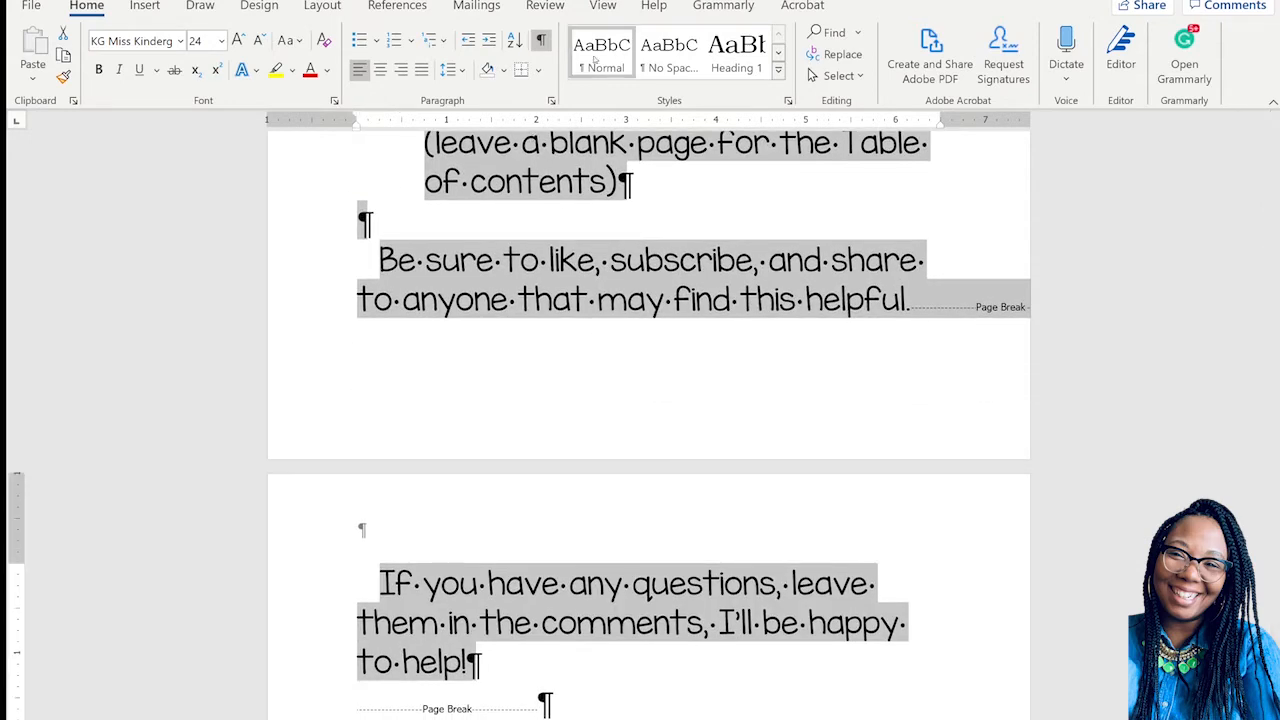
{"action": "left_click", "coordinate": [601, 50]}
{"action": "scroll", "coordinate": [566, 396], "scroll_direction": "up", "scroll_amount": 10}
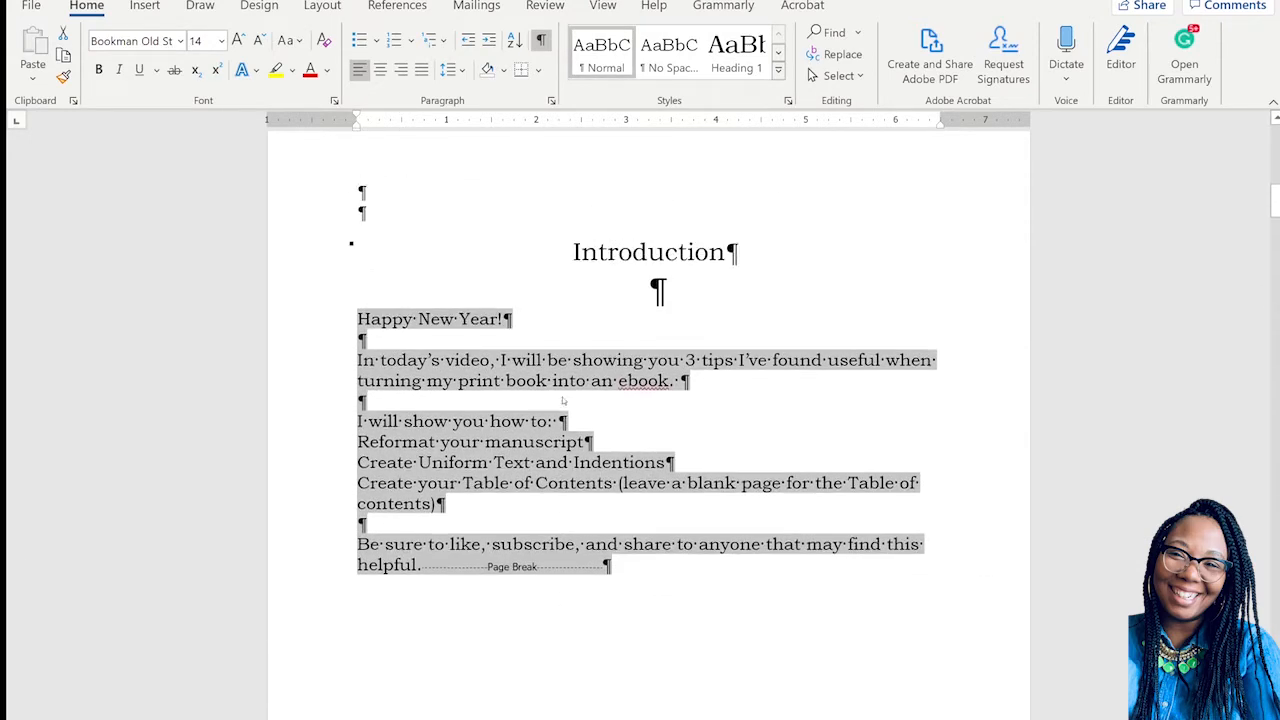
{"action": "scroll", "coordinate": [565, 401], "scroll_direction": "down", "scroll_amount": 10}
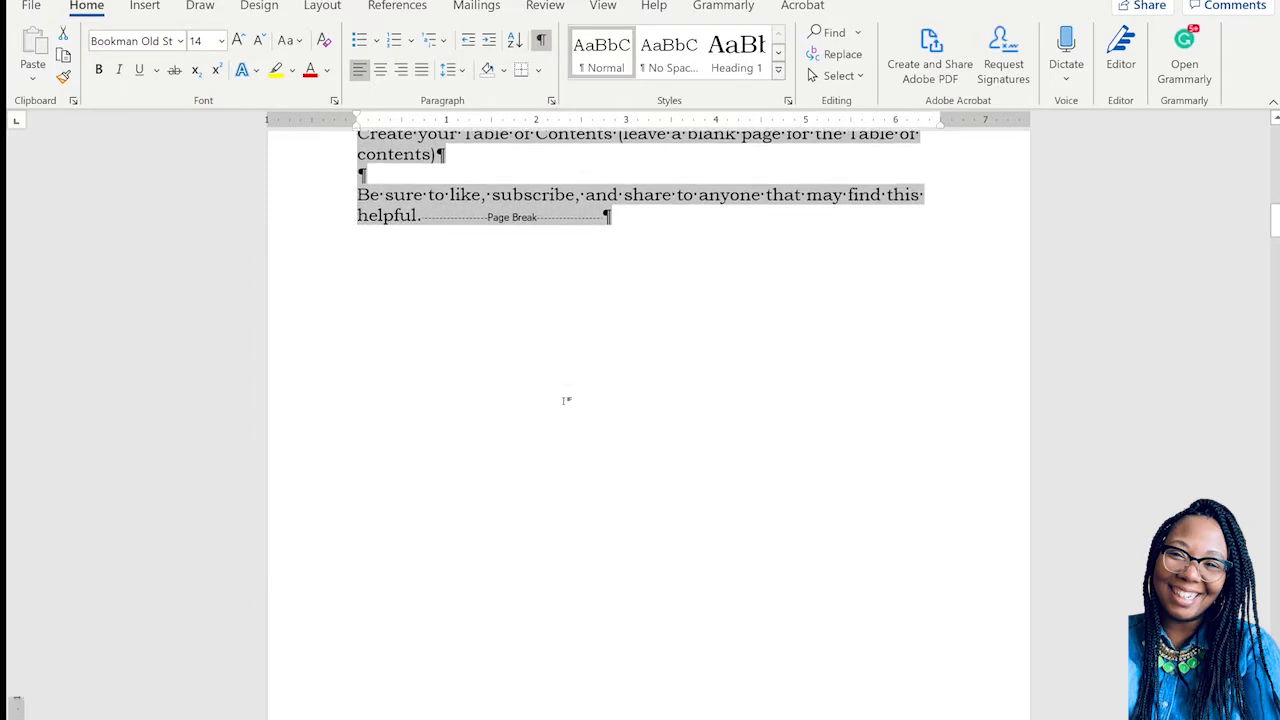
{"action": "scroll", "coordinate": [566, 400], "scroll_direction": "up", "scroll_amount": 10}
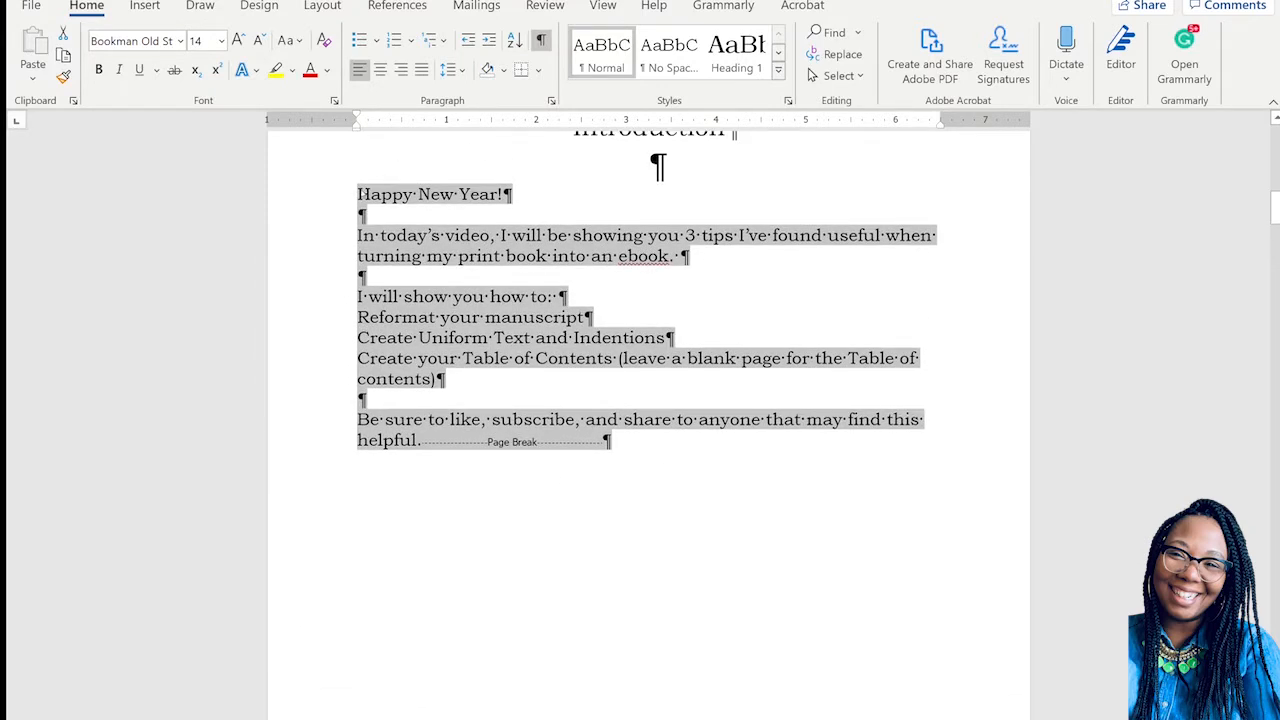
- Undo the Normal style on the Introduction body text to review the original formatting, and restore the style
{"action": "key", "text": "ctrl+z"}
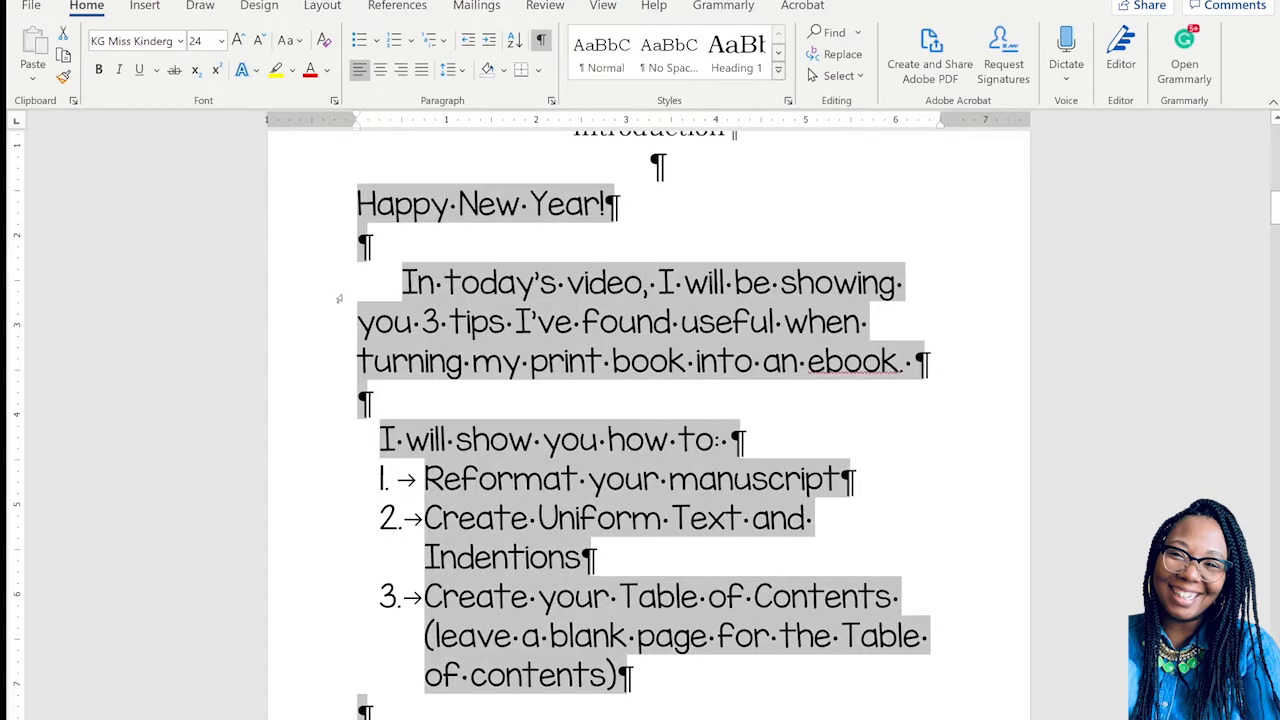
{"action": "scroll", "coordinate": [362, 455], "scroll_direction": "down", "scroll_amount": 5}
{"action": "scroll", "coordinate": [362, 455], "scroll_direction": "up", "scroll_amount": 5}
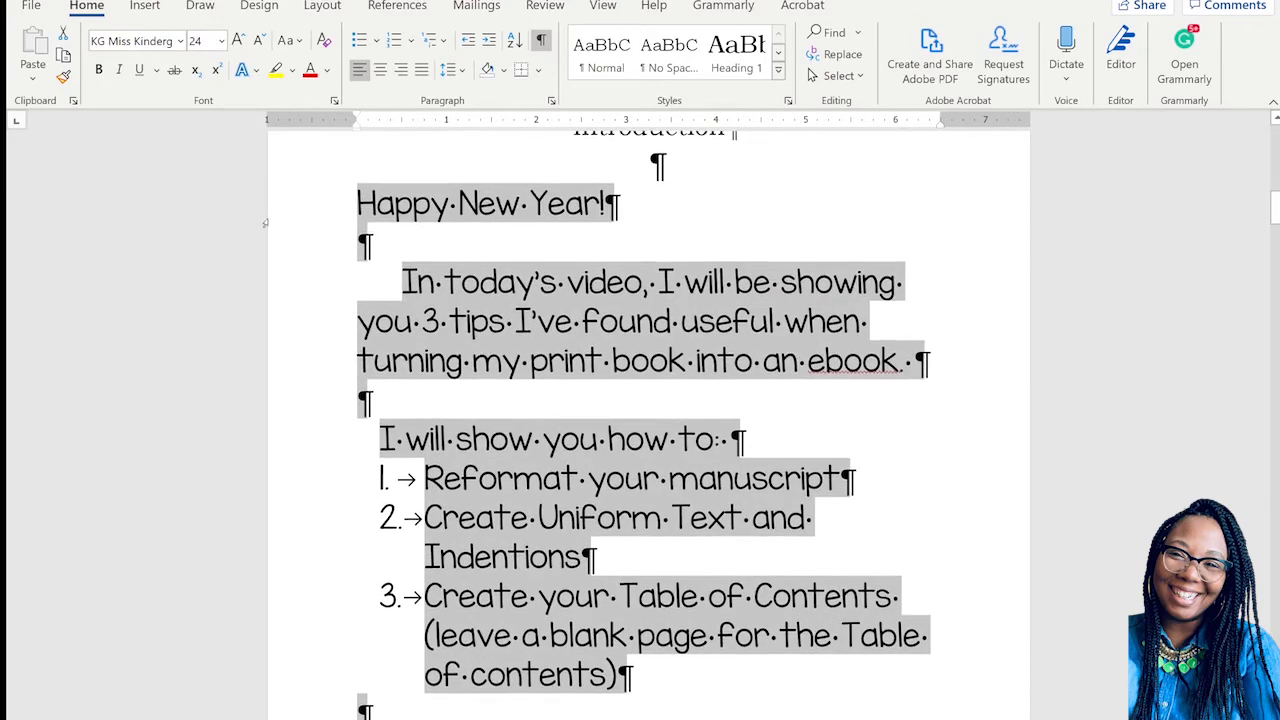
{"action": "key", "text": "ctrl+y"}
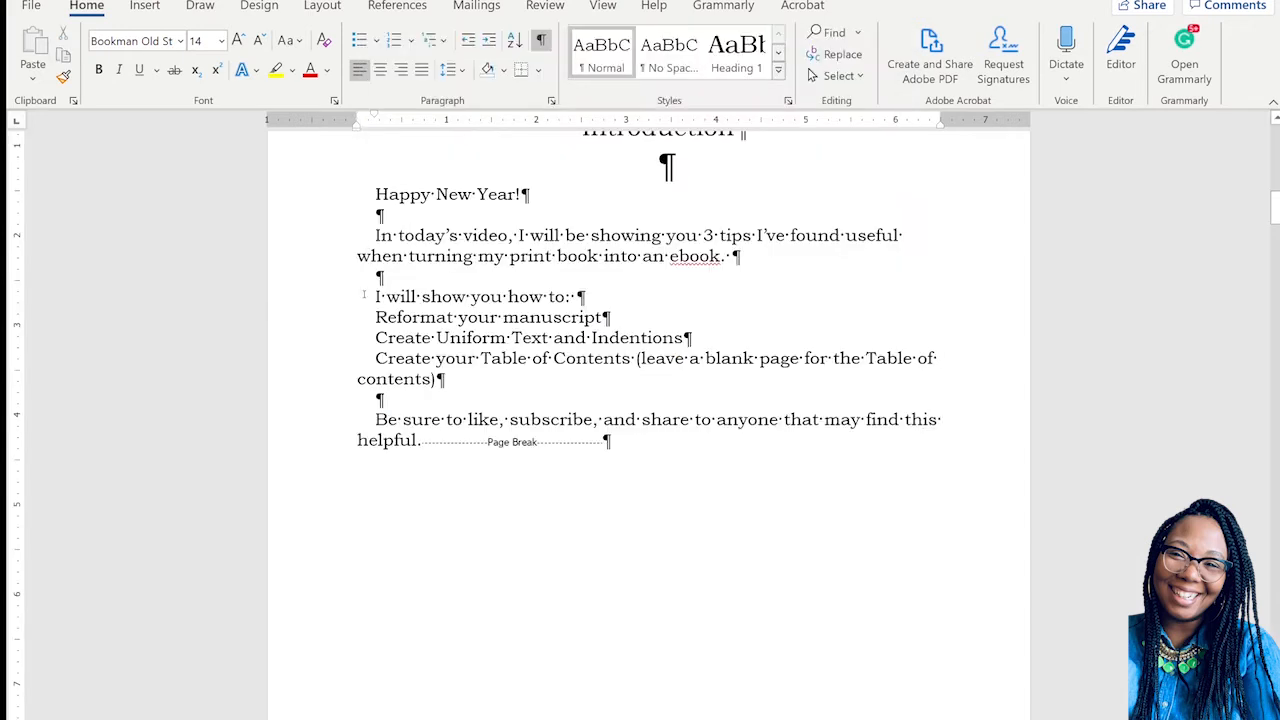
{"action": "left_click_drag", "start_coordinate": [364, 294], "coordinate": [737, 379]}
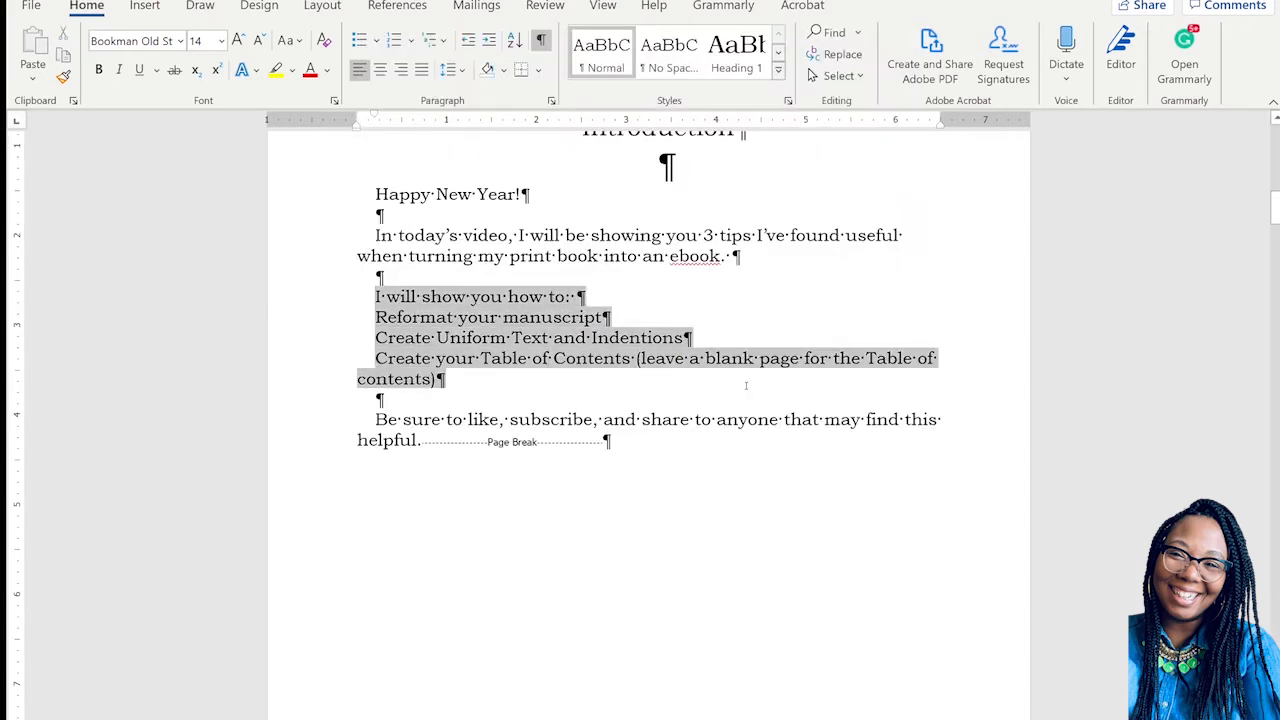
{"action": "left_click", "coordinate": [393, 40]}
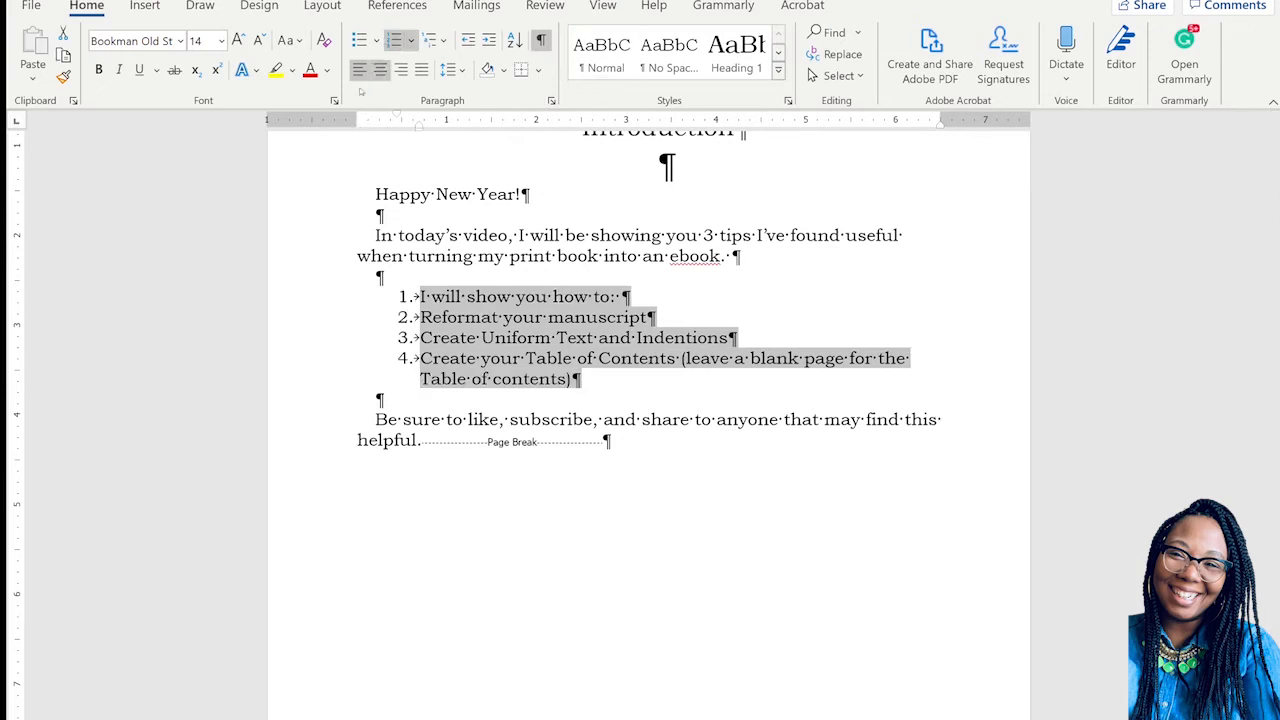
{"action": "left_click", "coordinate": [674, 483]}
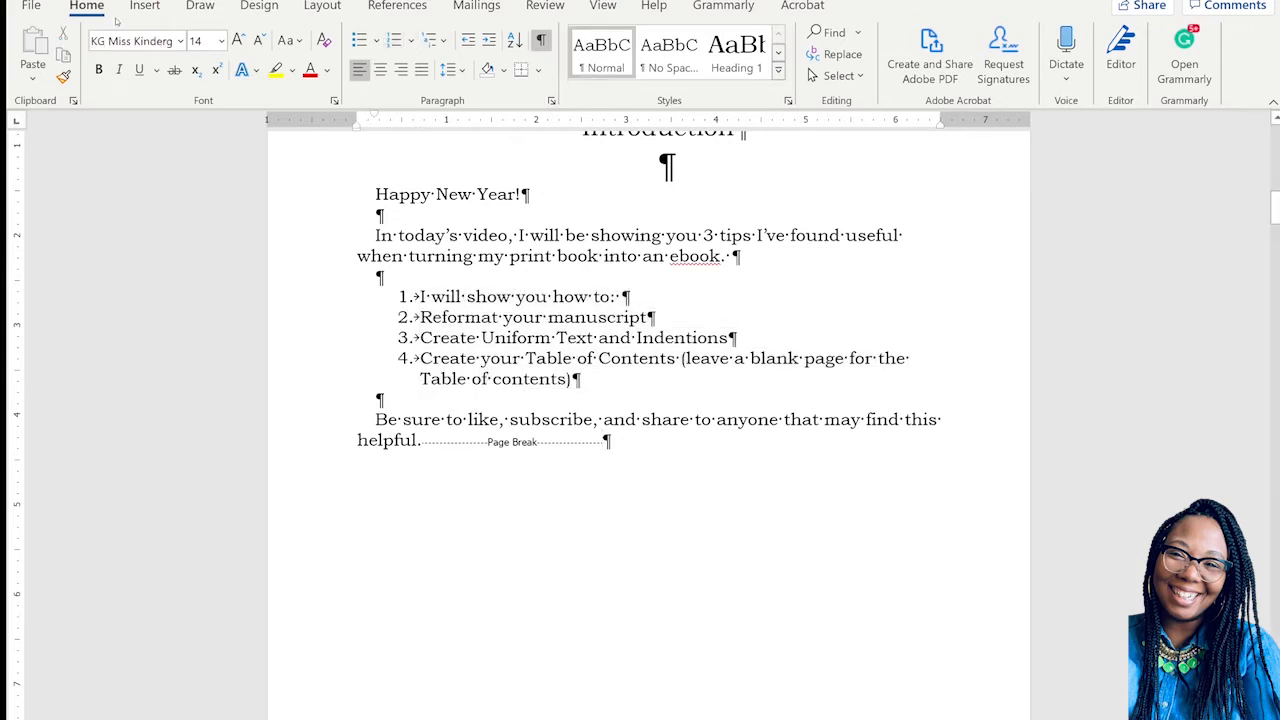
{"action": "key", "text": "ctrl+z"}
- Turn the three Introduction lines from "Reformat your manuscript" through "Create your Table of Contents" into a numbered list
{"action": "left_click_drag", "start_coordinate": [365, 318], "coordinate": [505, 379]}
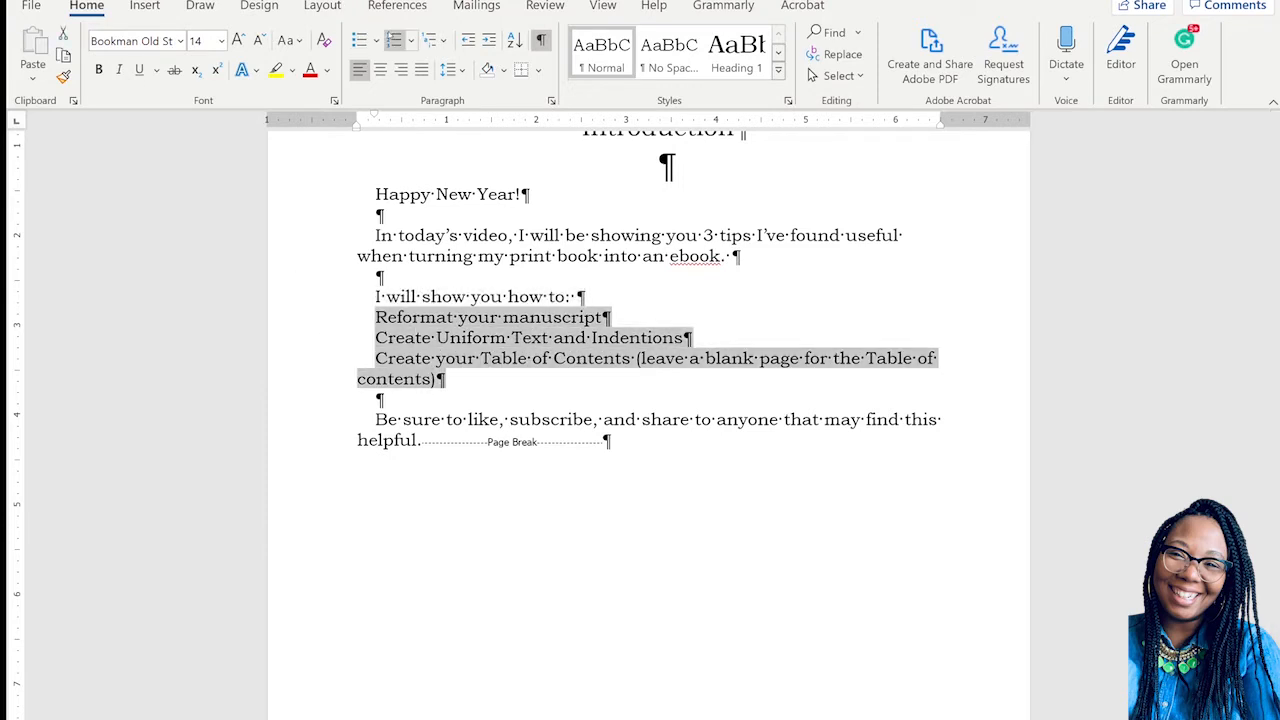
{"action": "left_click", "coordinate": [394, 40]}
{"action": "left_click", "coordinate": [717, 506]}
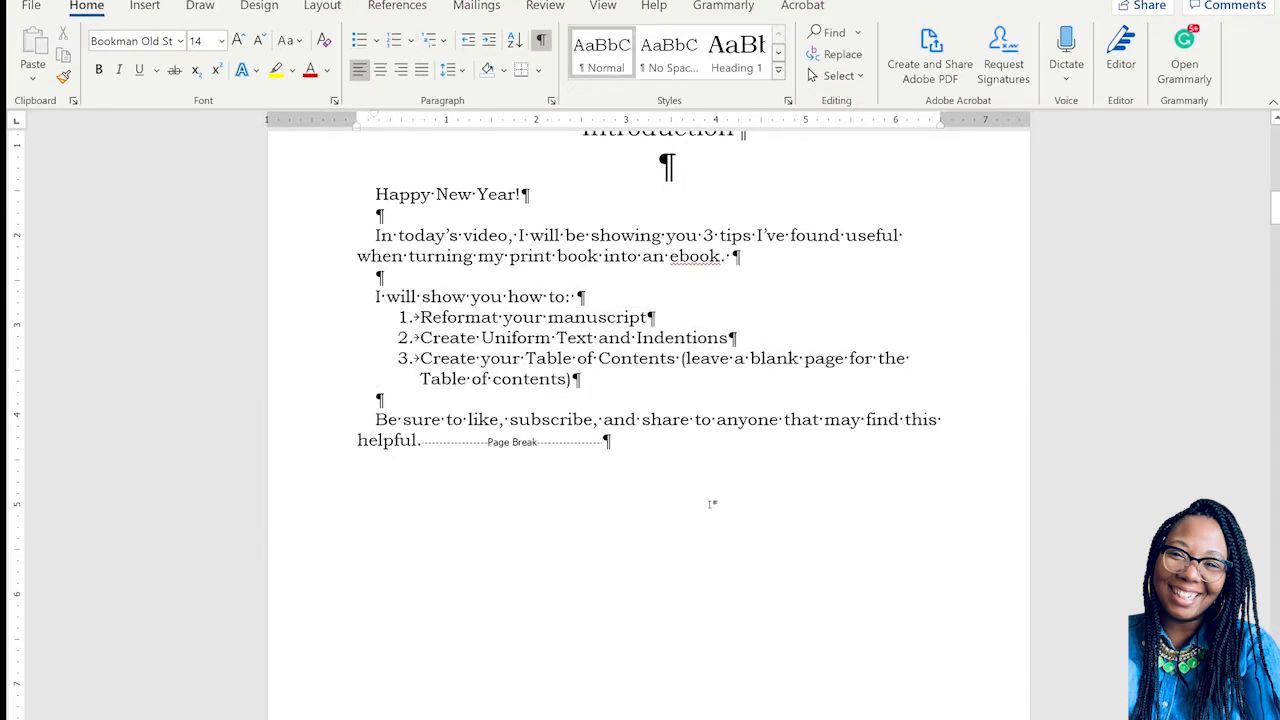
- Remove the page break after "helpful." in the Introduction so the "If you have any questions" paragraph follows on the same page
{"action": "scroll", "coordinate": [690, 494], "scroll_direction": "down", "scroll_amount": 5}
{"action": "scroll", "coordinate": [689, 491], "scroll_direction": "up", "scroll_amount": 5}
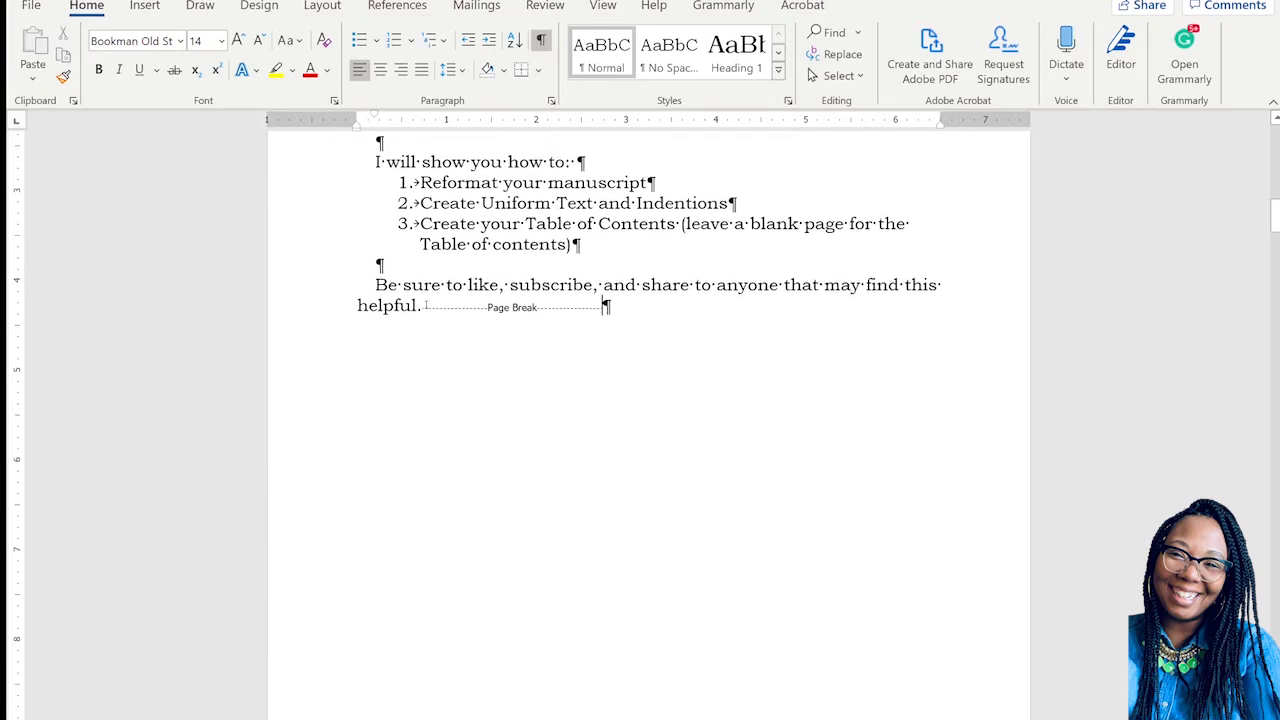
{"action": "left_click", "coordinate": [426, 308]}
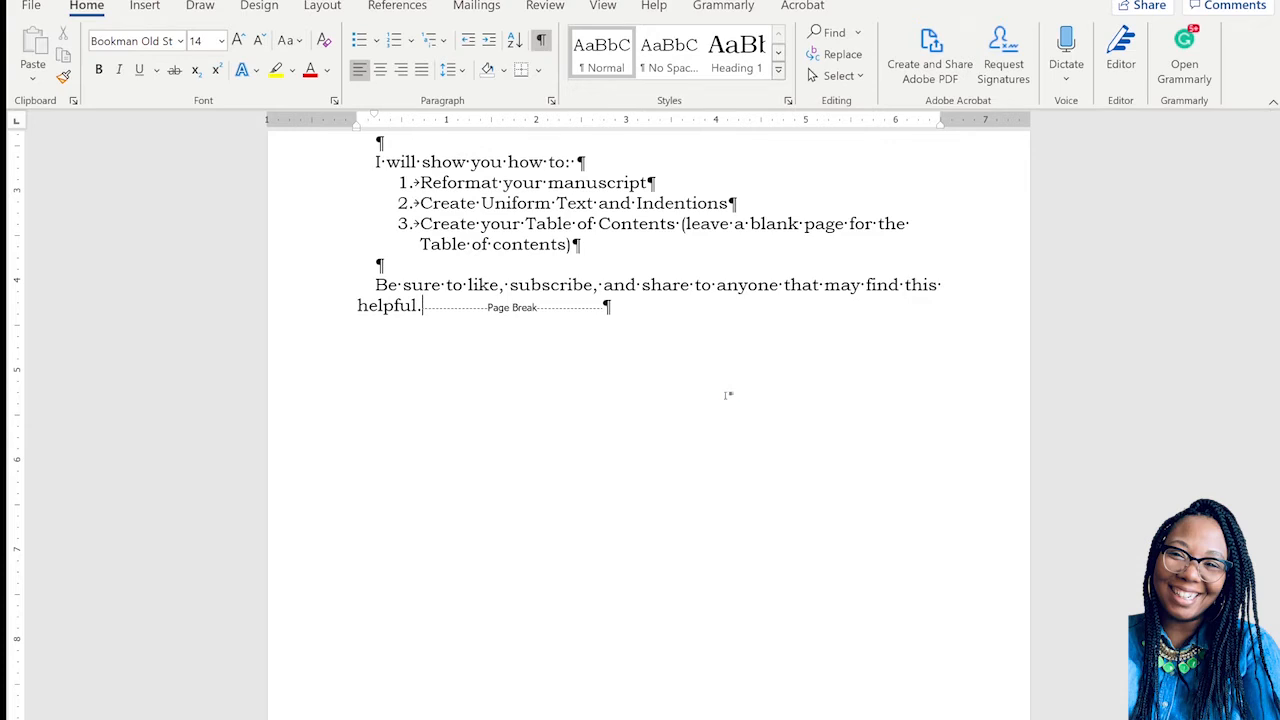
{"action": "type", "text": "If you have any questions, leave them in the comments, I'll be happy to help!"}
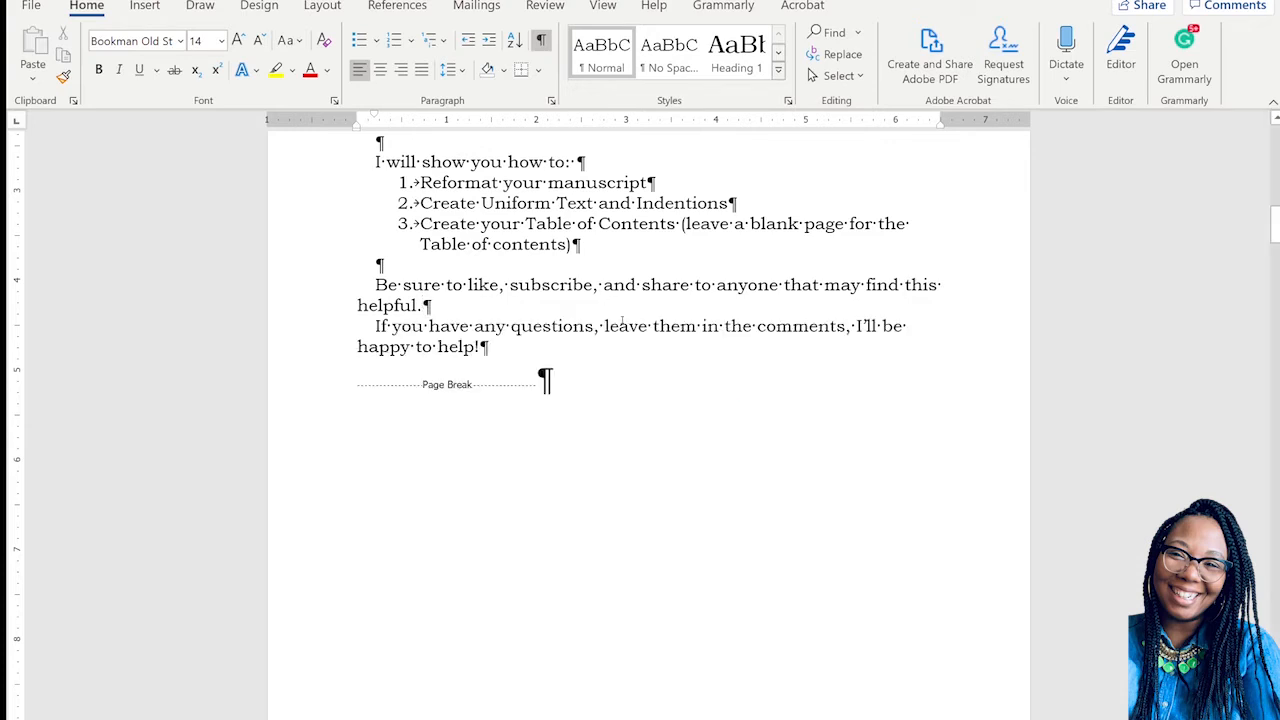
{"action": "scroll", "coordinate": [644, 351], "scroll_direction": "up", "scroll_amount": 5}
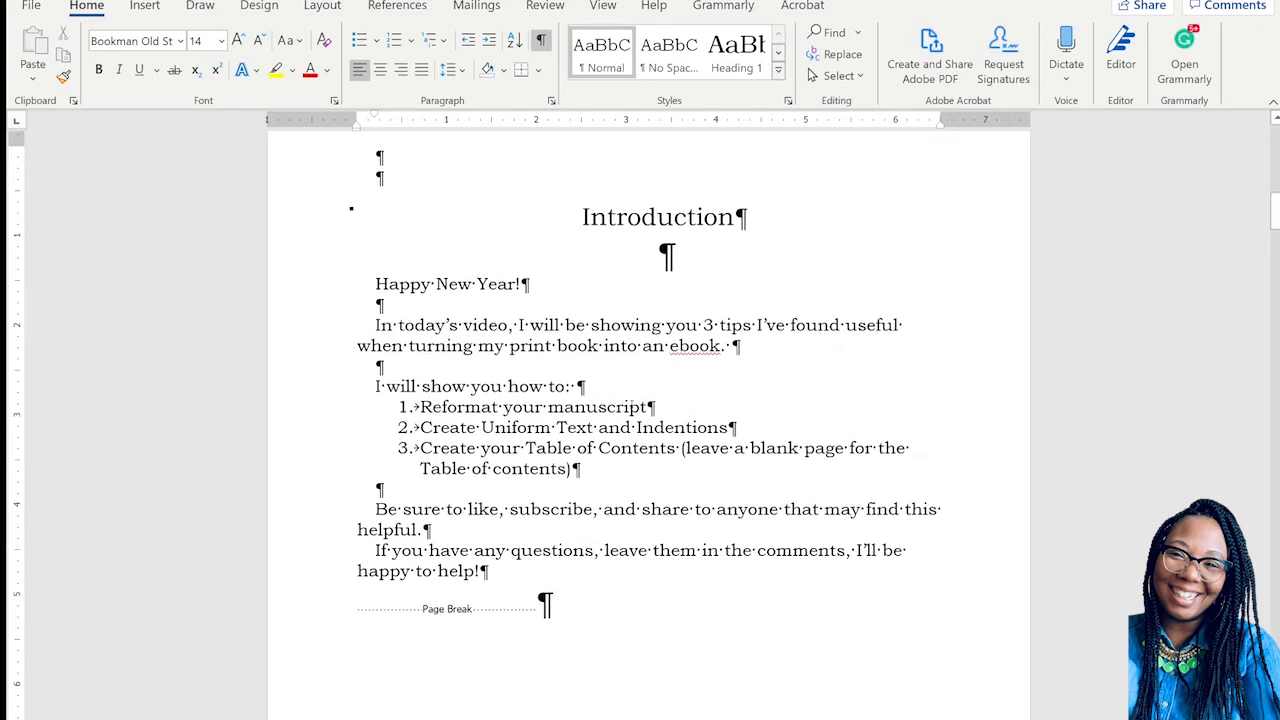
{"action": "scroll", "coordinate": [632, 404], "scroll_direction": "down", "scroll_amount": 5}
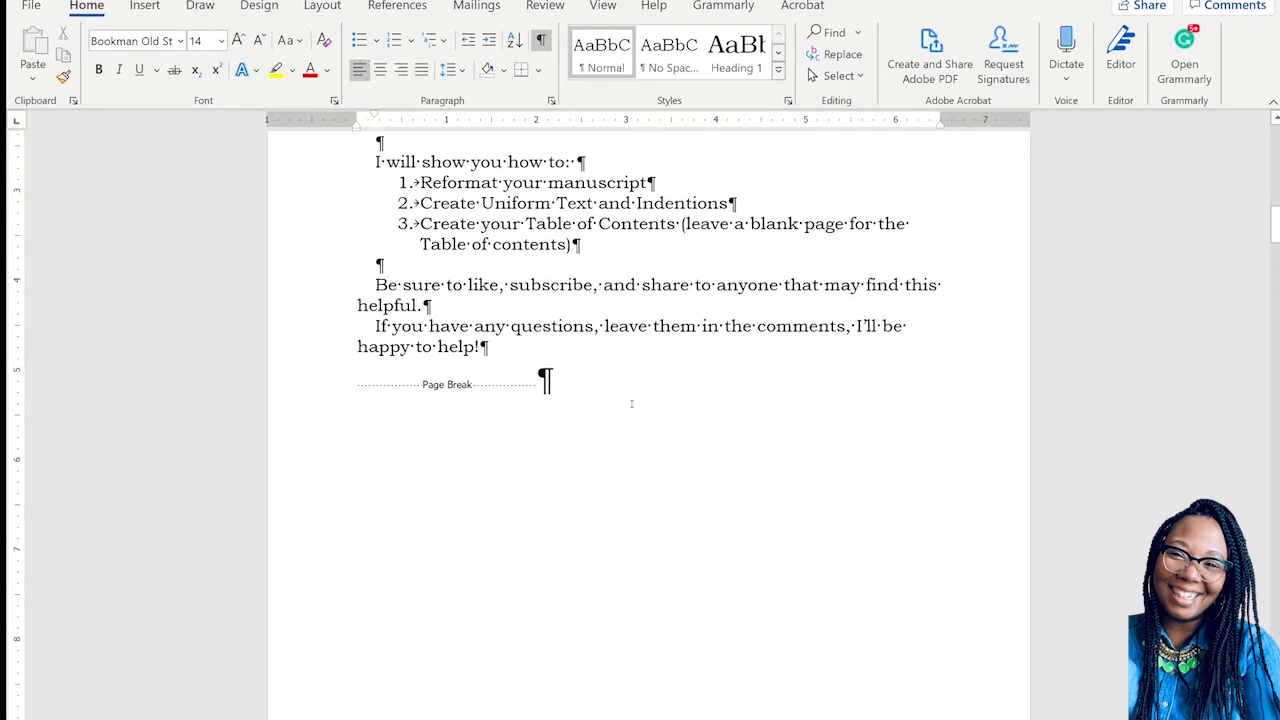
{"action": "scroll", "coordinate": [632, 404], "scroll_direction": "up", "scroll_amount": 3}
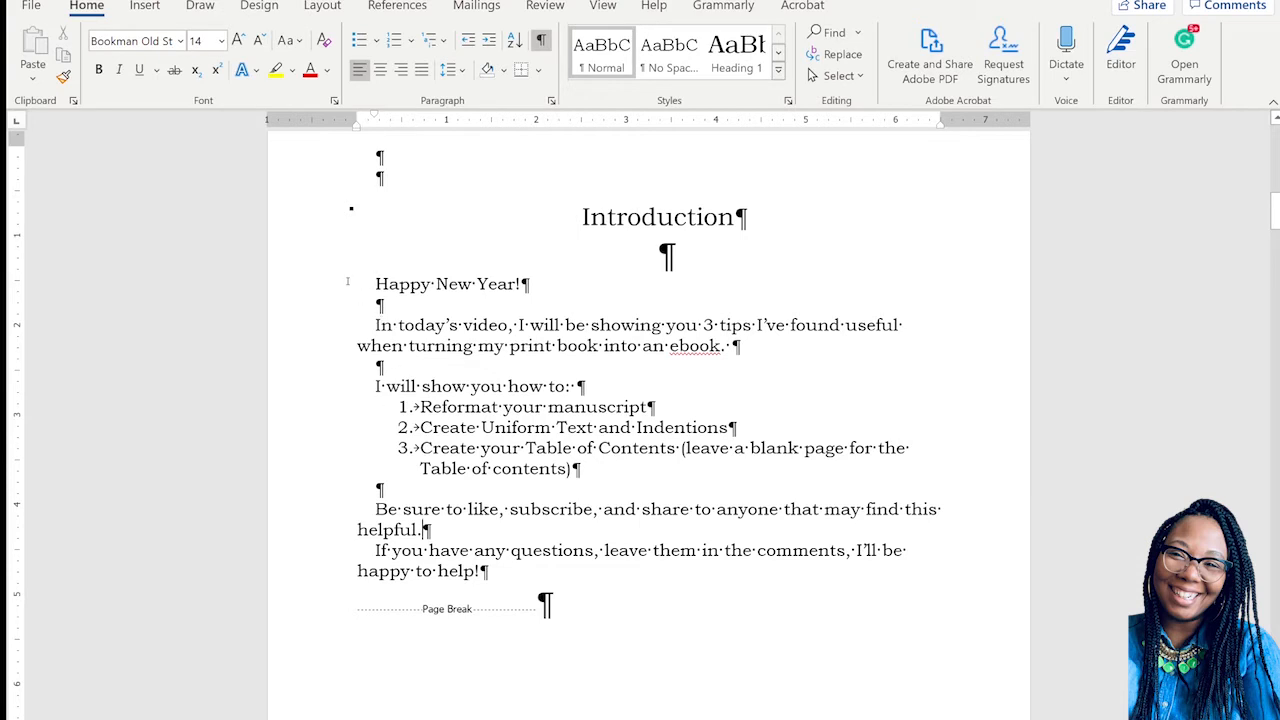
- Apply the Normal style to the Chapter 1 body text up to "However, you will still want to"
{"action": "scroll", "coordinate": [394, 427], "scroll_direction": "down", "scroll_amount": 15}
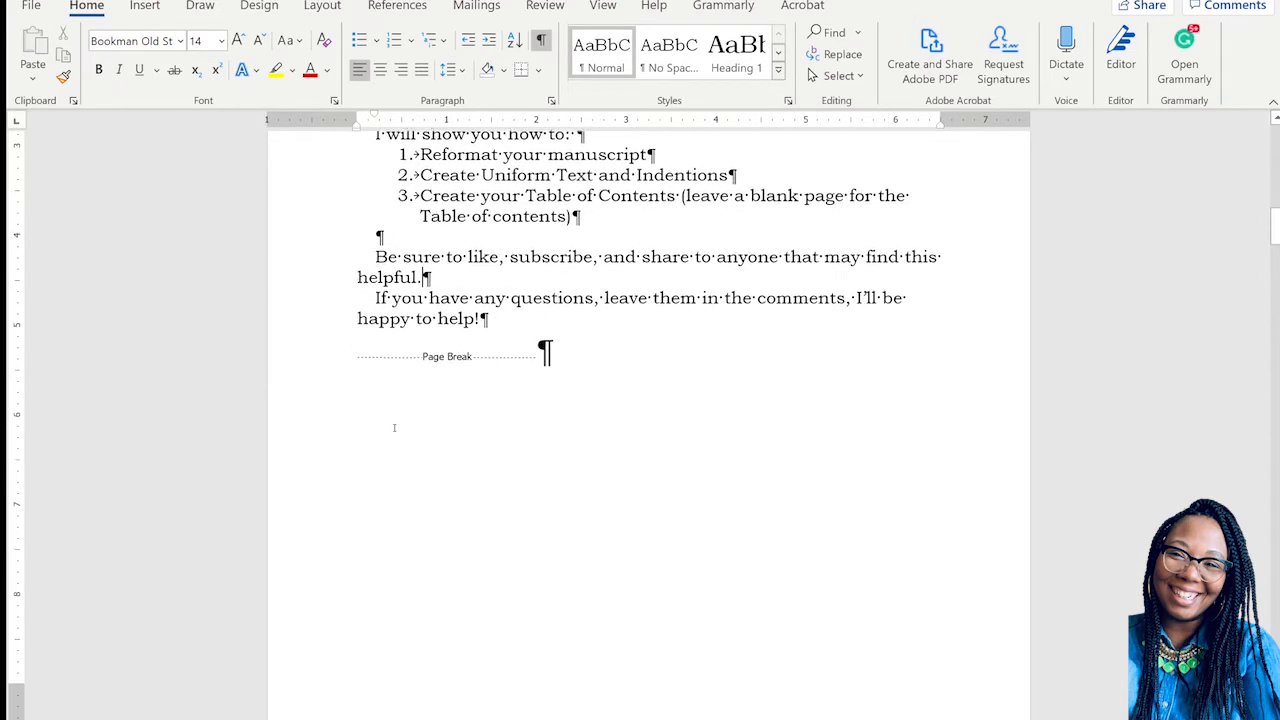
{"action": "scroll", "coordinate": [394, 428], "scroll_direction": "down", "scroll_amount": 6}
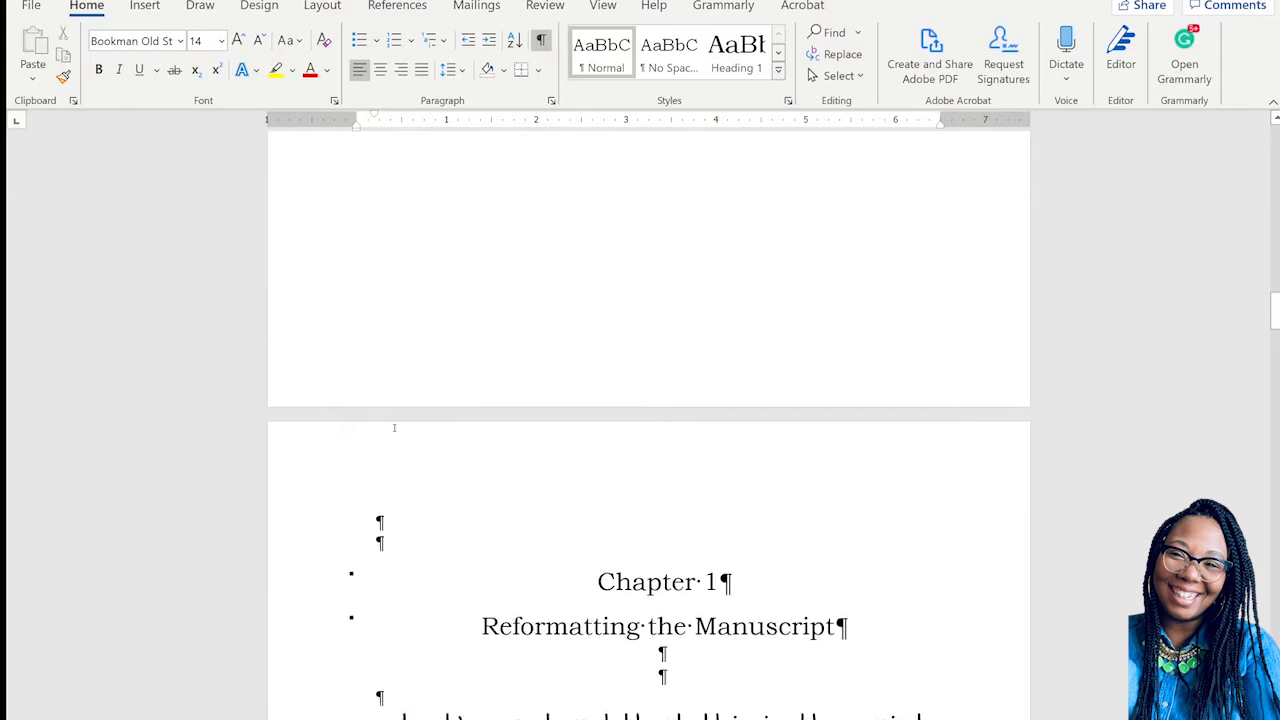
{"action": "scroll", "coordinate": [394, 428], "scroll_direction": "up", "scroll_amount": 14}
{"action": "scroll", "coordinate": [454, 403], "scroll_direction": "up", "scroll_amount": 3}
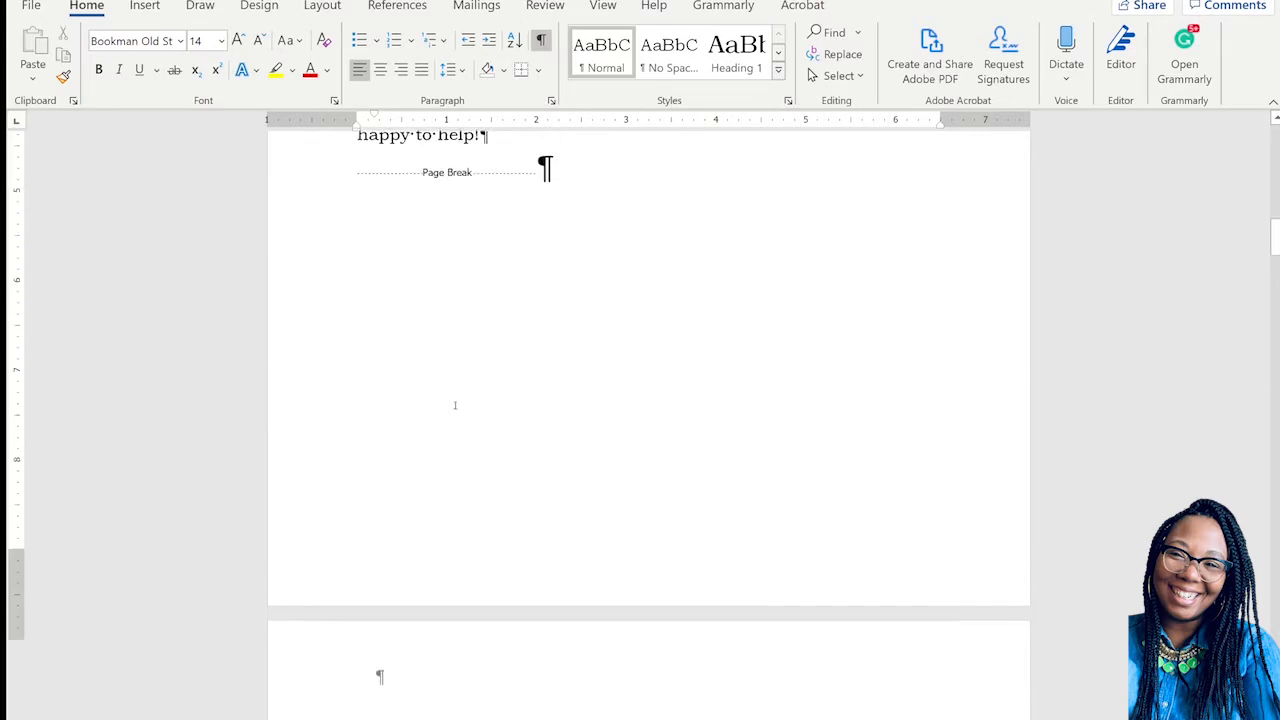
{"action": "scroll", "coordinate": [560, 354], "scroll_direction": "down", "scroll_amount": 5}
{"action": "scroll", "coordinate": [522, 369], "scroll_direction": "down", "scroll_amount": 10}
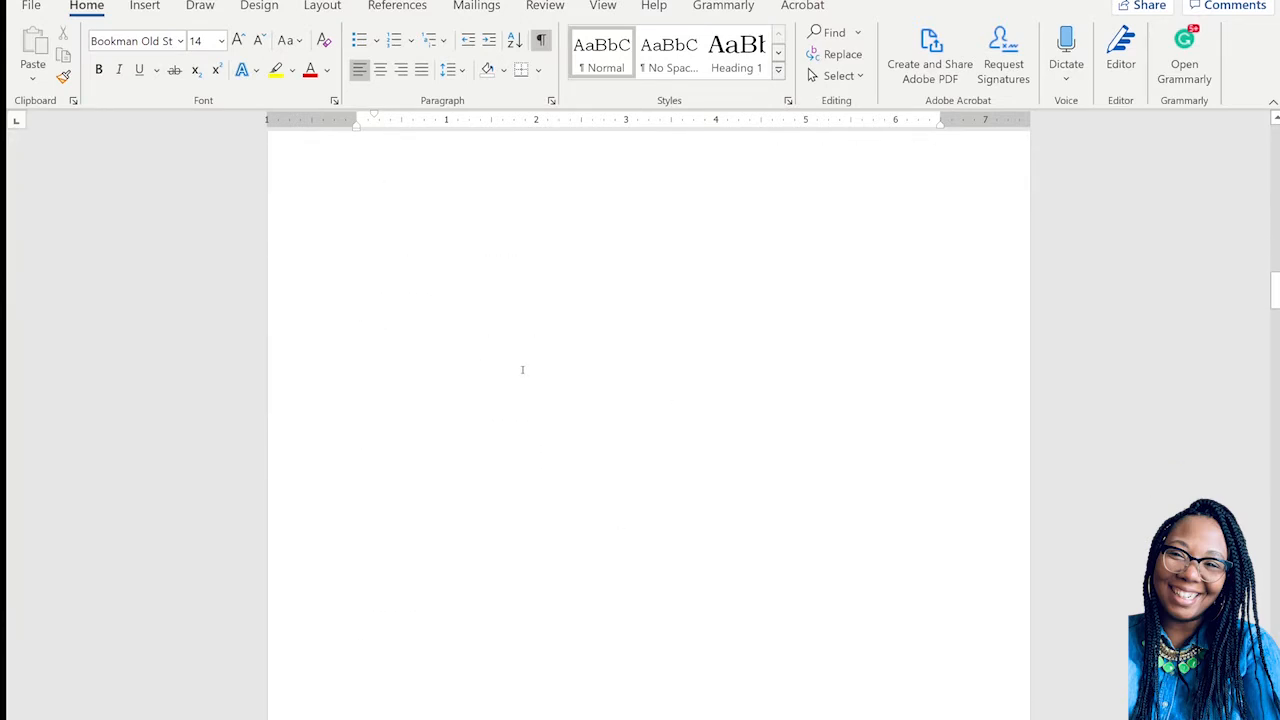
{"action": "left_click_drag", "start_coordinate": [393, 364], "coordinate": [928, 285]}
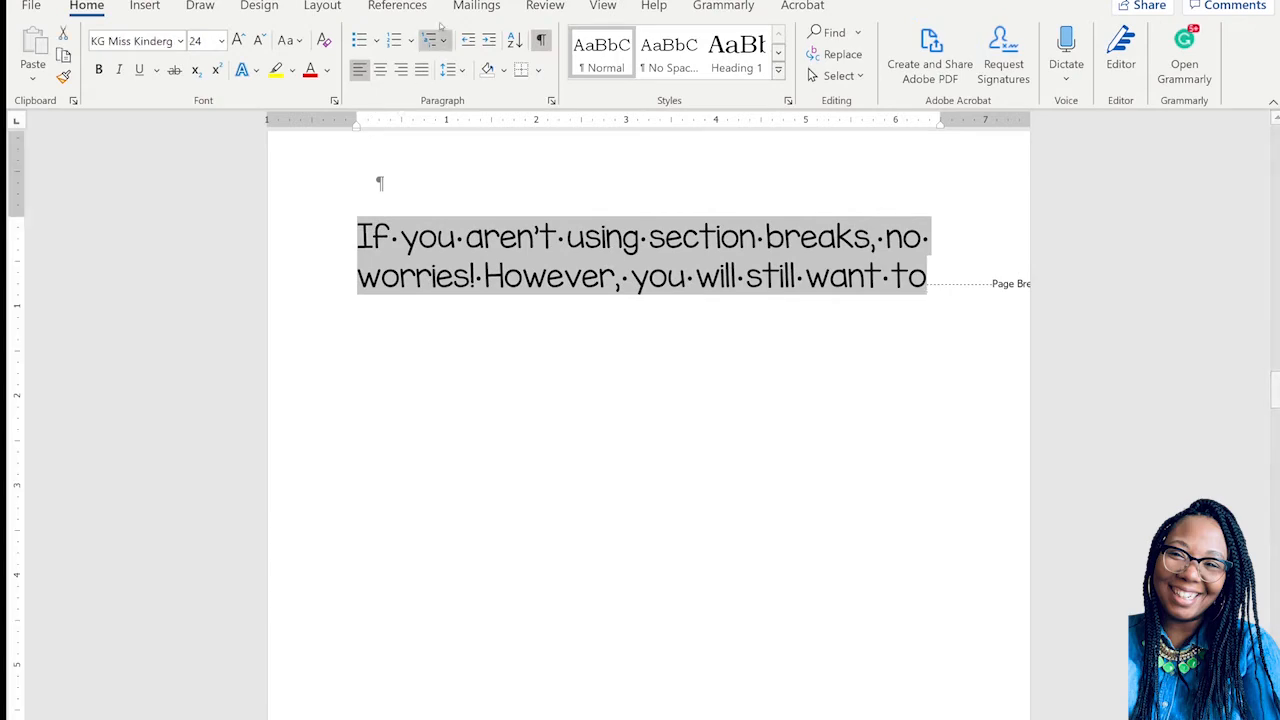
{"action": "left_click", "coordinate": [608, 47]}
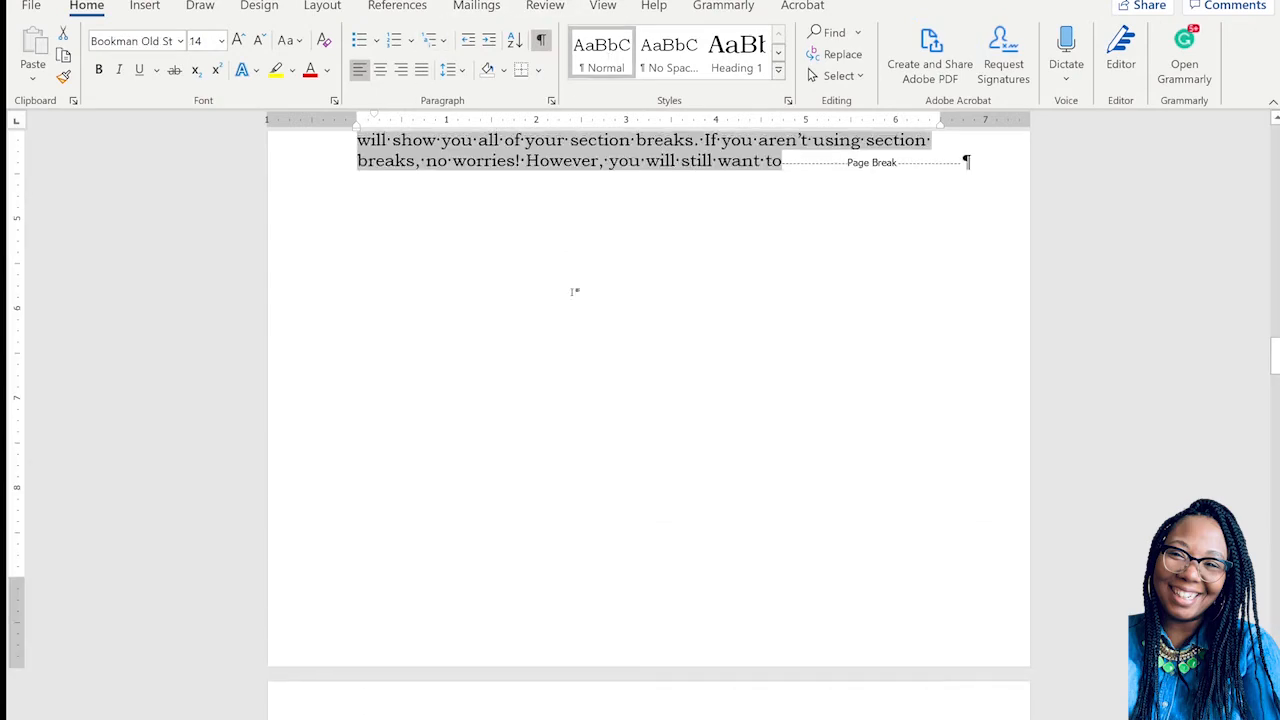
- Apply the Normal style to the rest of Chapter 1, from "use page breaks in order to" through "the paragraph/line."
{"action": "scroll", "coordinate": [589, 351], "scroll_direction": "up", "scroll_amount": 2}
{"action": "scroll", "coordinate": [606, 354], "scroll_direction": "down", "scroll_amount": 4}
{"action": "scroll", "coordinate": [608, 352], "scroll_direction": "down", "scroll_amount": 5}
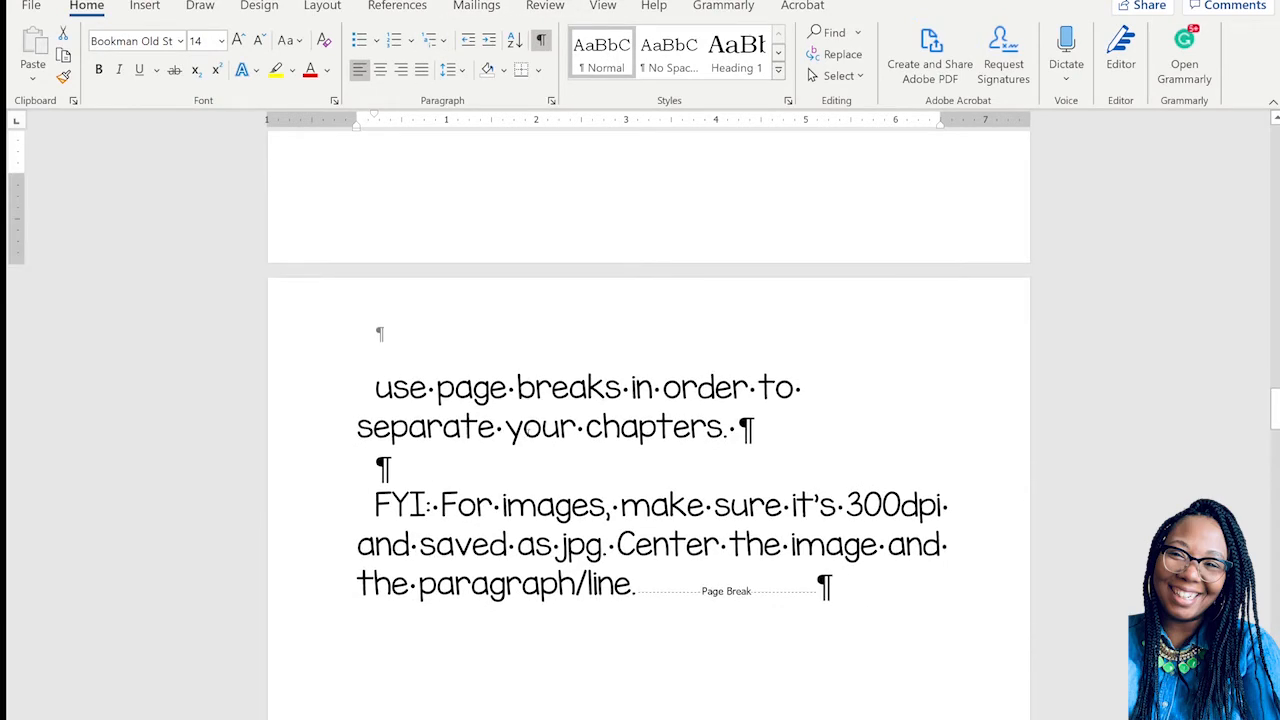
{"action": "left_click_drag", "start_coordinate": [374, 389], "coordinate": [635, 584]}
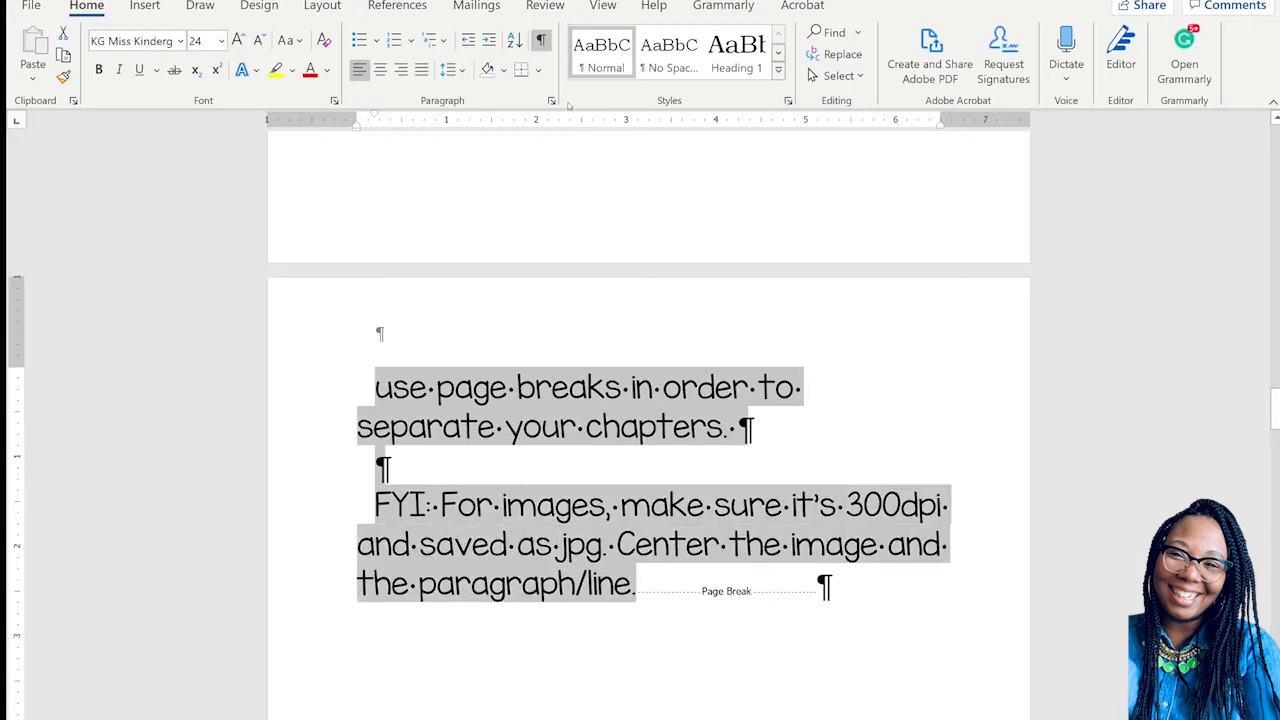
{"action": "left_click", "coordinate": [585, 57]}
- Delete the page break after "you will still want to" and join the "use page breaks" line to that paragraph
{"action": "scroll", "coordinate": [634, 309], "scroll_direction": "up", "scroll_amount": 10}
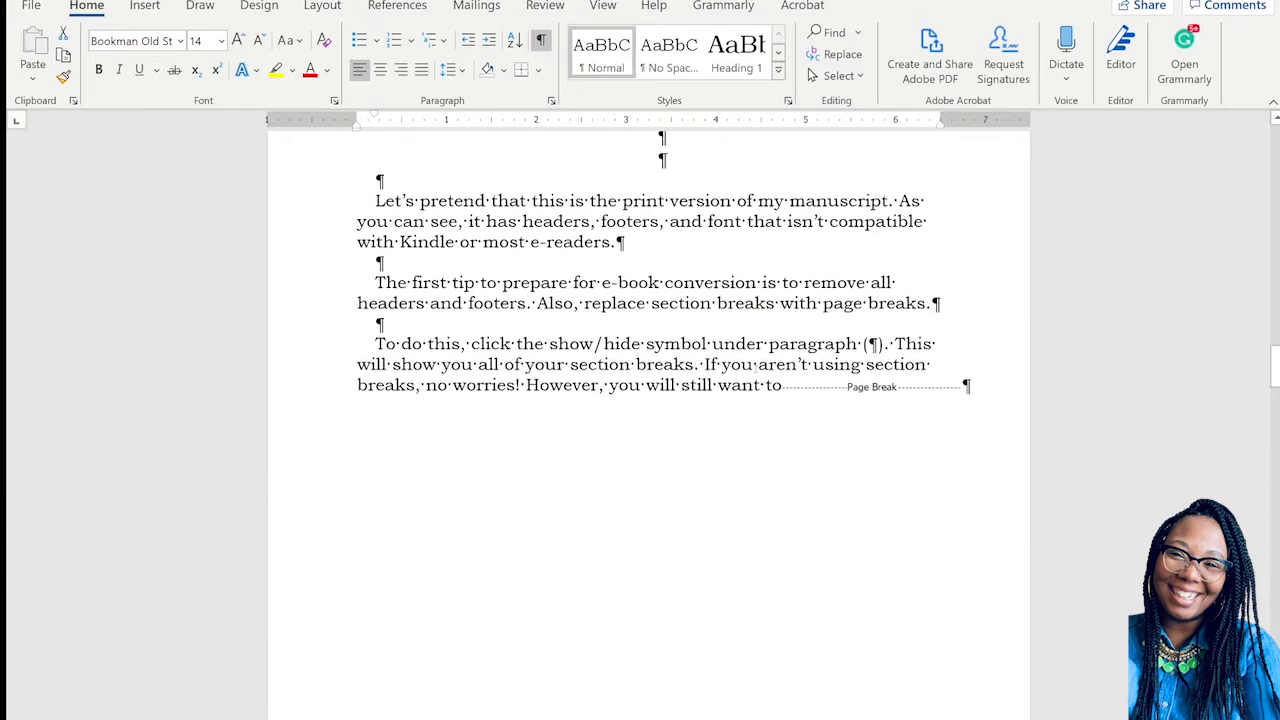
{"action": "left_click", "coordinate": [785, 383]}
{"action": "key", "text": "Delete"}
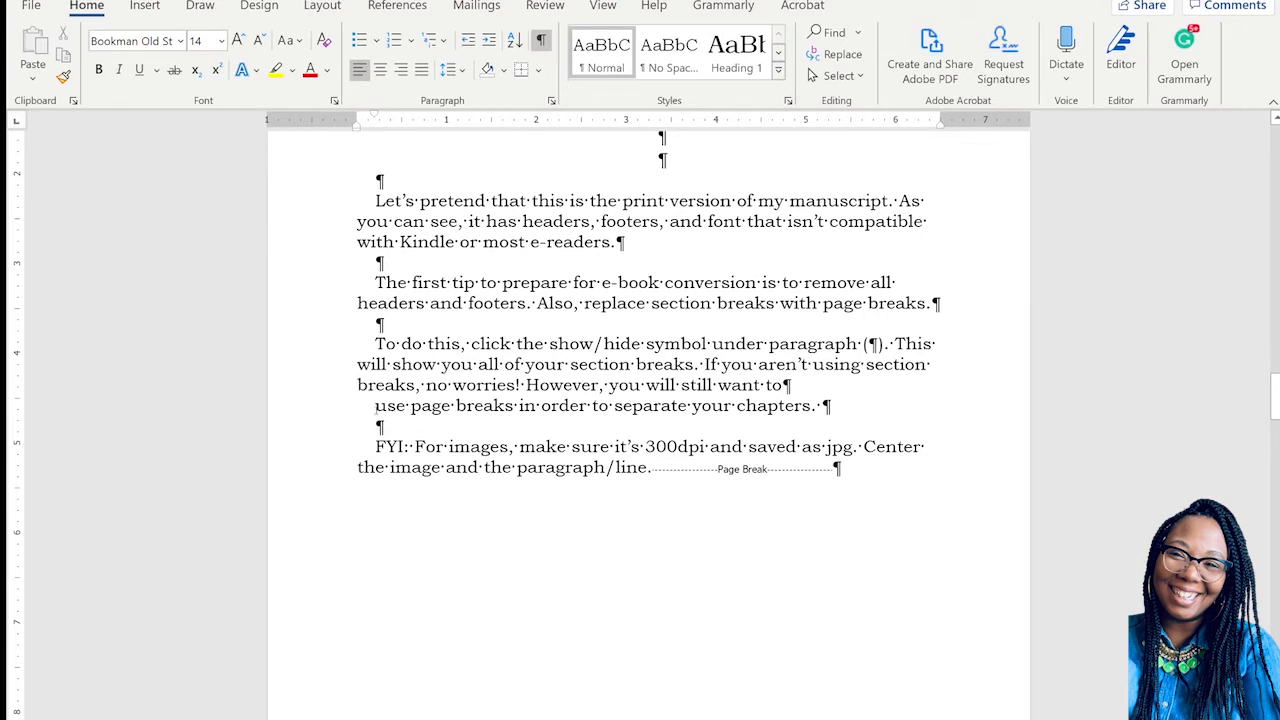
{"action": "key", "text": "BackSpace"}
{"action": "key", "text": "BackSpace"}
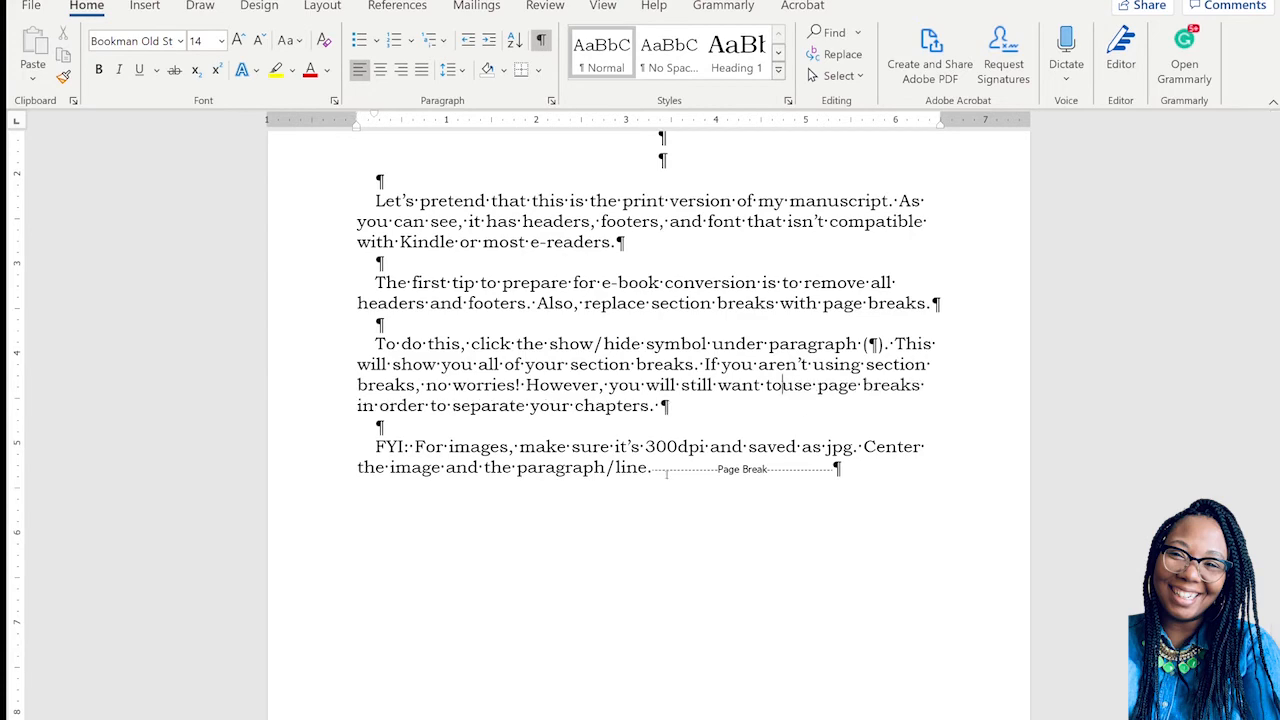
- Apply the Normal style to the Chapter 2 body text
{"action": "scroll", "coordinate": [669, 429], "scroll_direction": "down", "scroll_amount": 8}
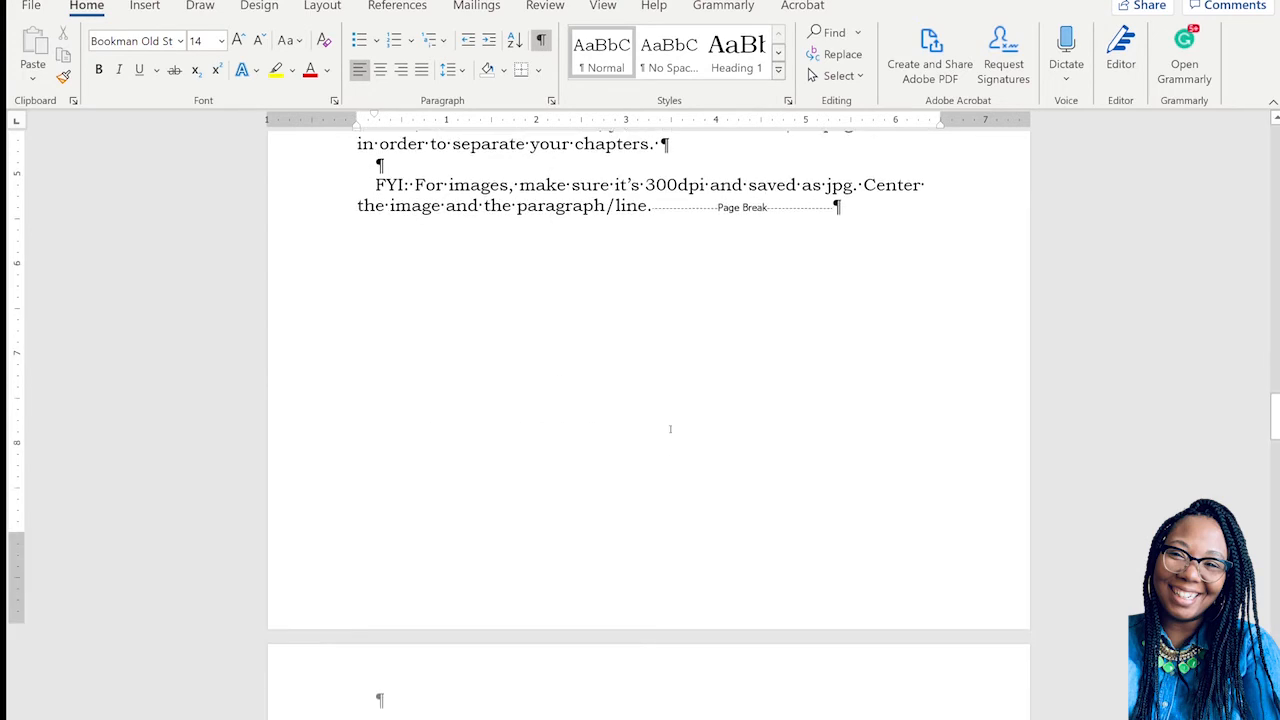
{"action": "scroll", "coordinate": [587, 428], "scroll_direction": "down", "scroll_amount": 4}
{"action": "left_click_drag", "start_coordinate": [403, 346], "coordinate": [930, 290]}
{"action": "left_click", "coordinate": [600, 55]}
- Delete the page break after "I'm choosing" in Chapter 2 and join the sentence as "I'm choosing Bookman Old Style."
{"action": "scroll", "coordinate": [683, 269], "scroll_direction": "up", "scroll_amount": 10}
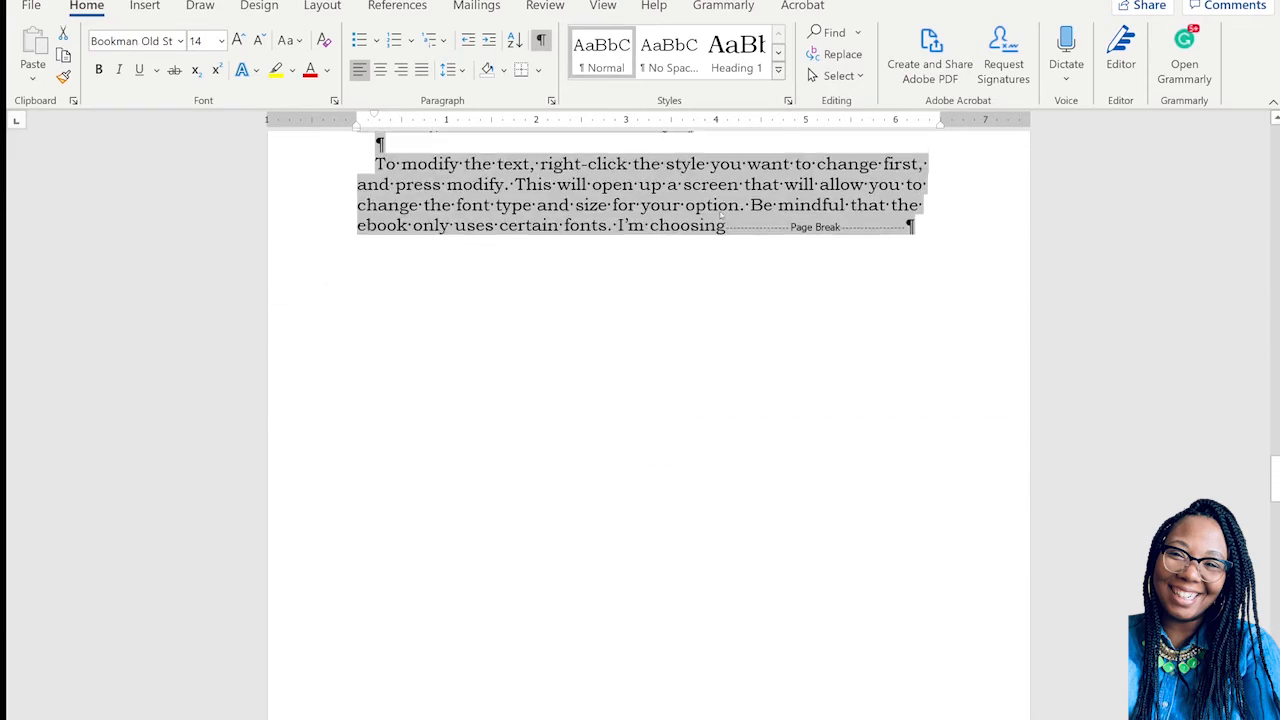
{"action": "left_click", "coordinate": [722, 218]}
{"action": "key", "text": "Delete"}
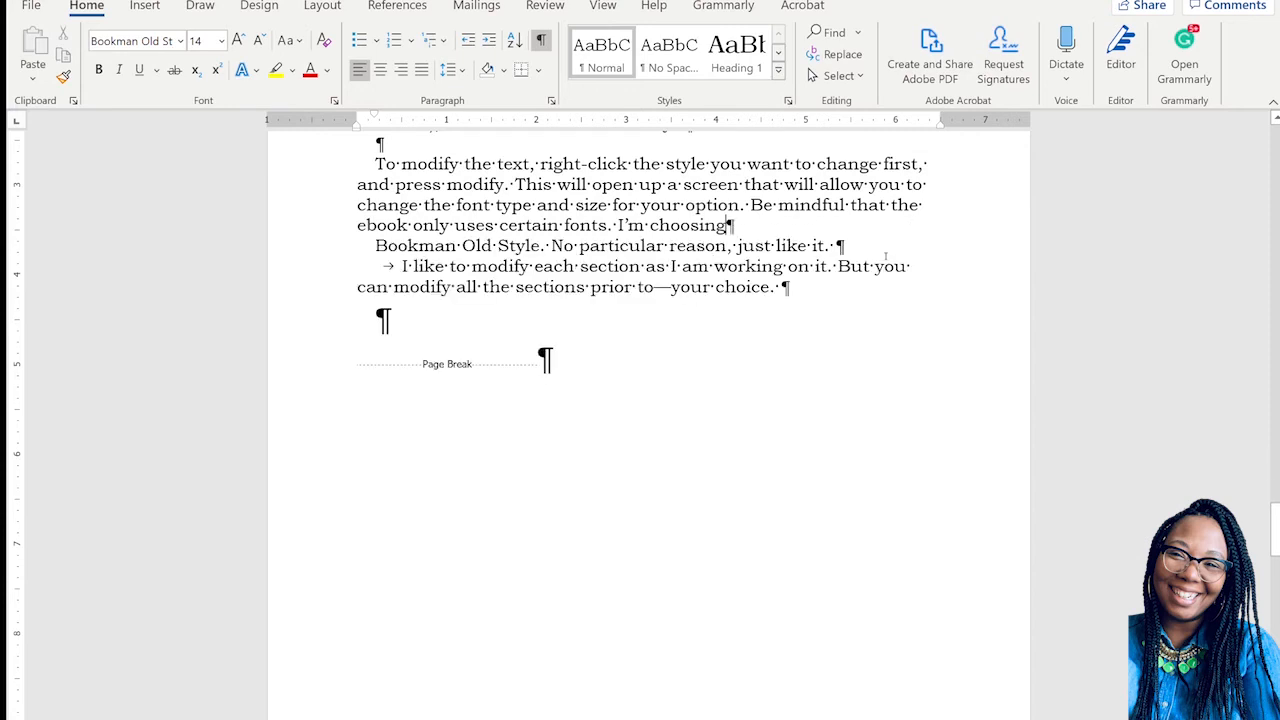
{"action": "left_click", "coordinate": [369, 258]}
{"action": "key", "text": "BackSpace"}
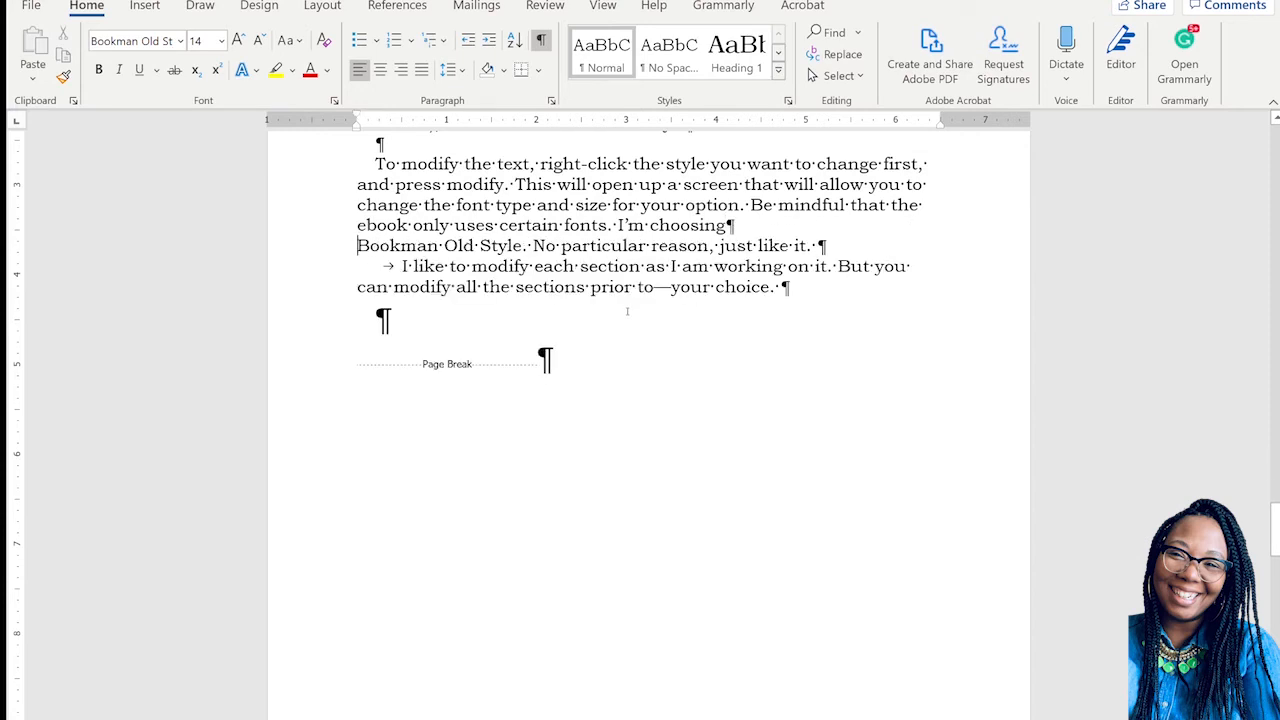
{"action": "key", "text": "BackSpace"}
{"action": "type", "text": "nBookman Old Style. No"}
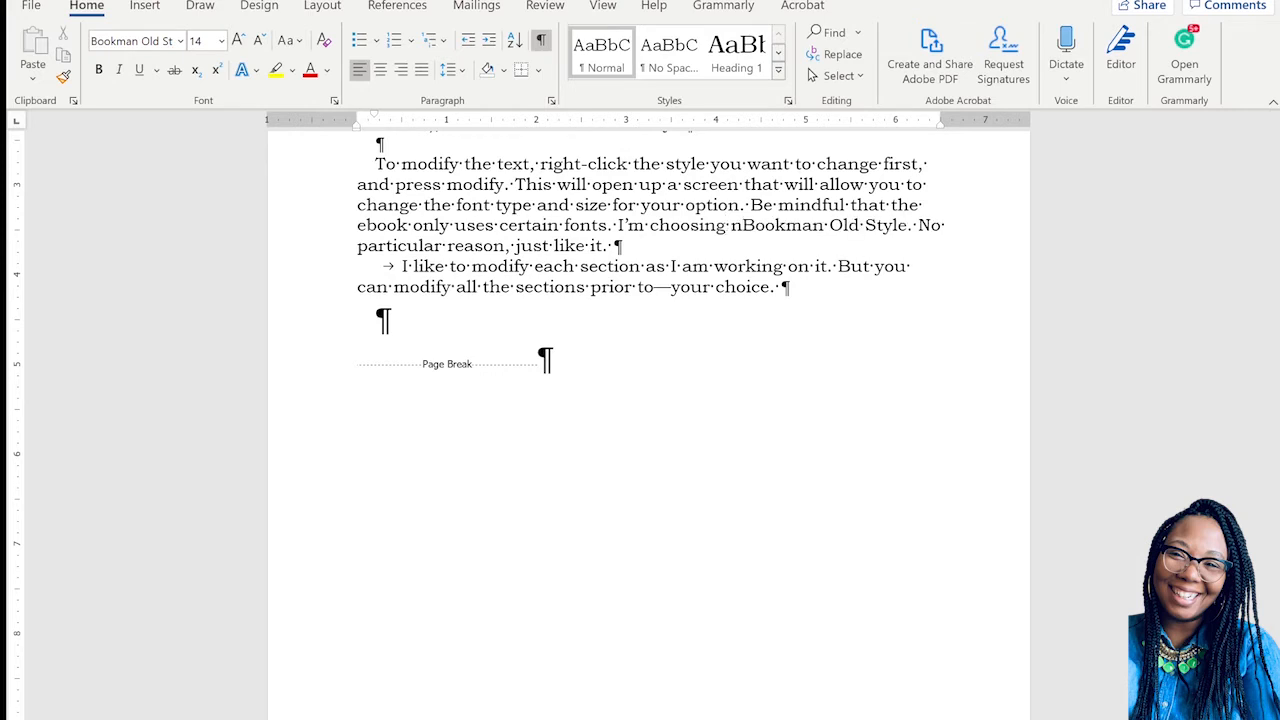
{"action": "key", "text": "BackSpace"}
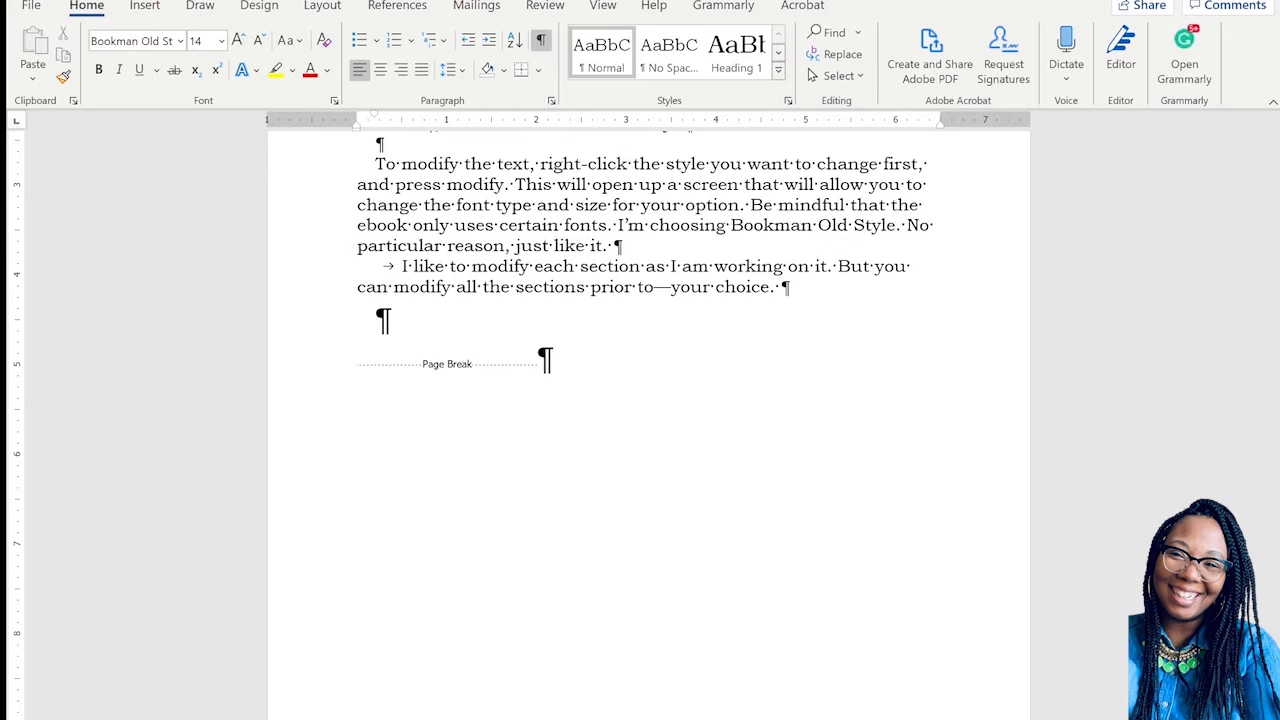
- Delete the oversized empty paragraph between "your choice." and the page break at the end of Chapter 2
{"action": "scroll", "coordinate": [556, 293], "scroll_direction": "down", "scroll_amount": 4}
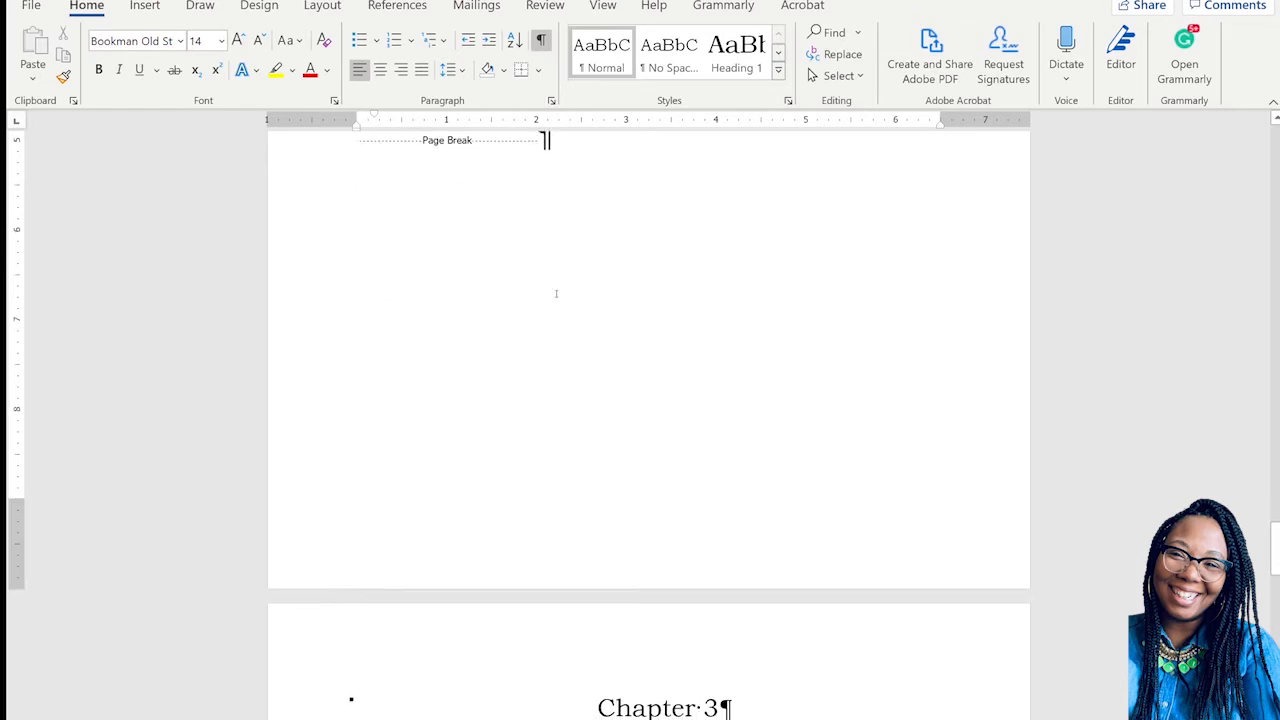
{"action": "scroll", "coordinate": [556, 293], "scroll_direction": "up", "scroll_amount": 4}
{"action": "left_click", "coordinate": [377, 318]}
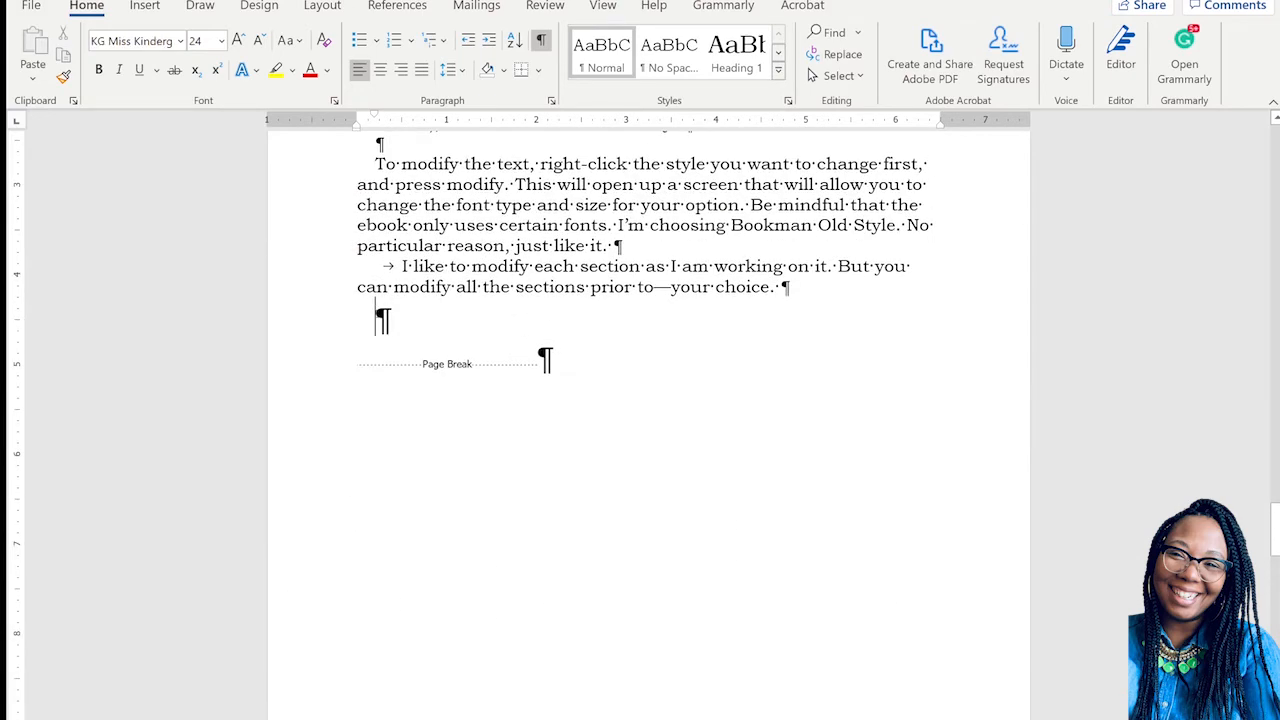
{"action": "key", "text": "Delete"}
{"action": "scroll", "coordinate": [390, 318], "scroll_direction": "down", "scroll_amount": 5}
{"action": "scroll", "coordinate": [390, 318], "scroll_direction": "down", "scroll_amount": 1}
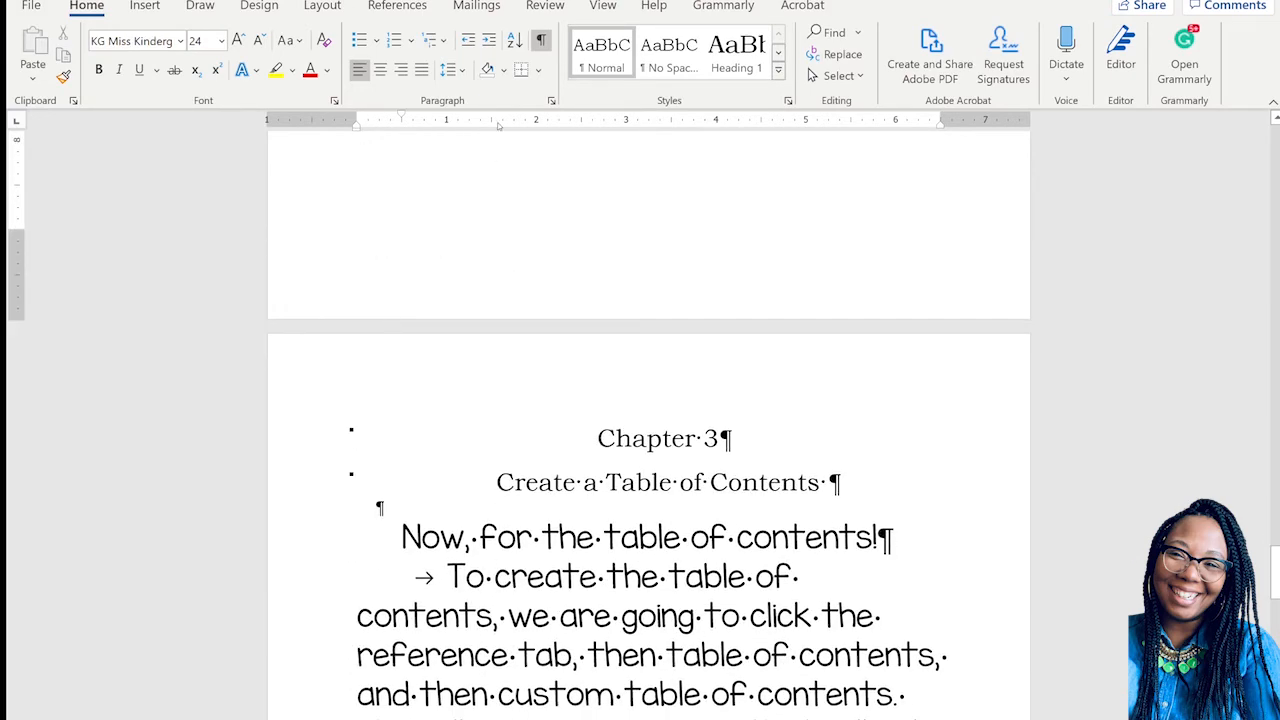
{"action": "scroll", "coordinate": [448, 412], "scroll_direction": "down", "scroll_amount": 7}
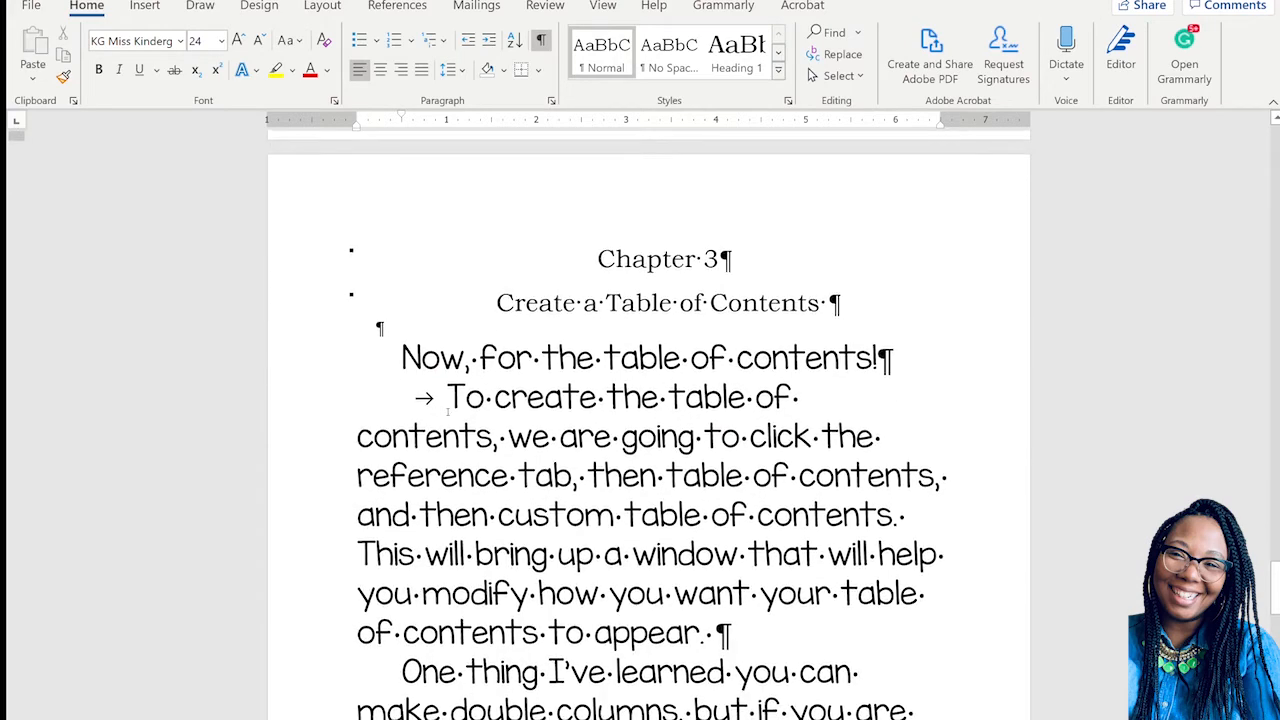
- Apply the Normal style to the Chapter 3 body text, from "Now, for the table of contents!" through "KDP upload."
{"action": "left_click_drag", "start_coordinate": [401, 268], "coordinate": [458, 700]}
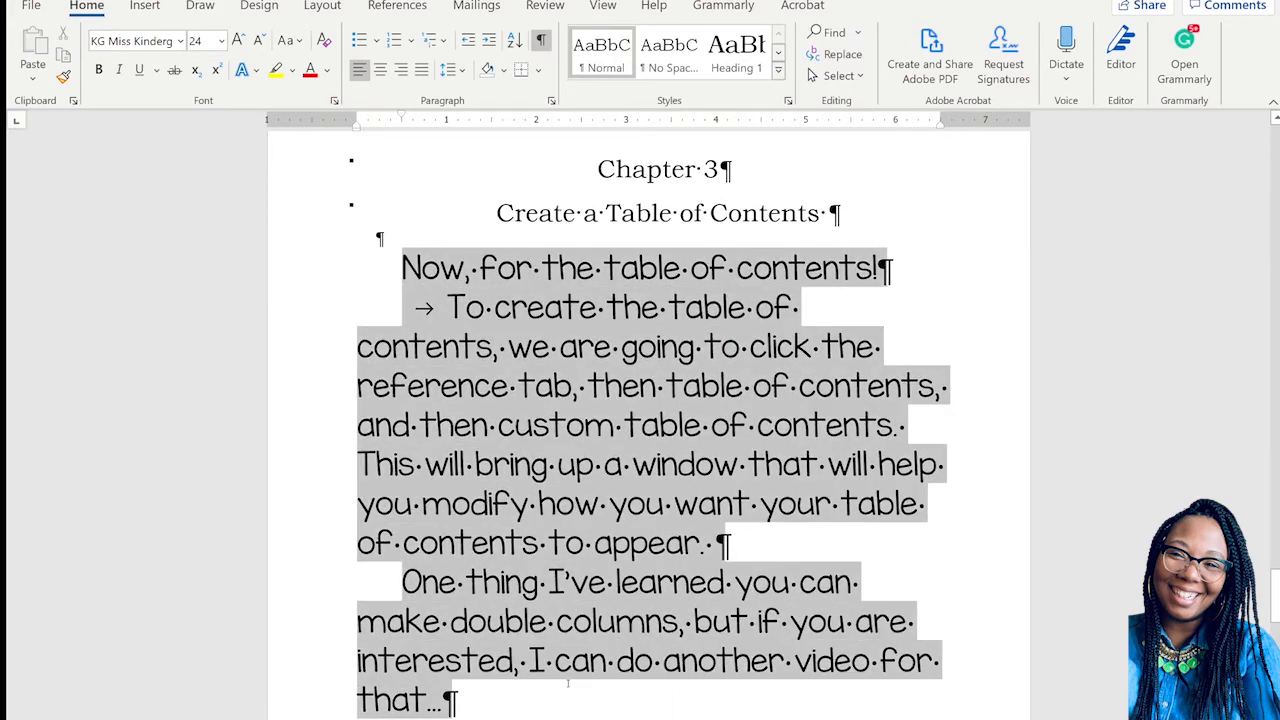
{"action": "scroll", "coordinate": [557, 538], "scroll_direction": "down", "scroll_amount": 7}
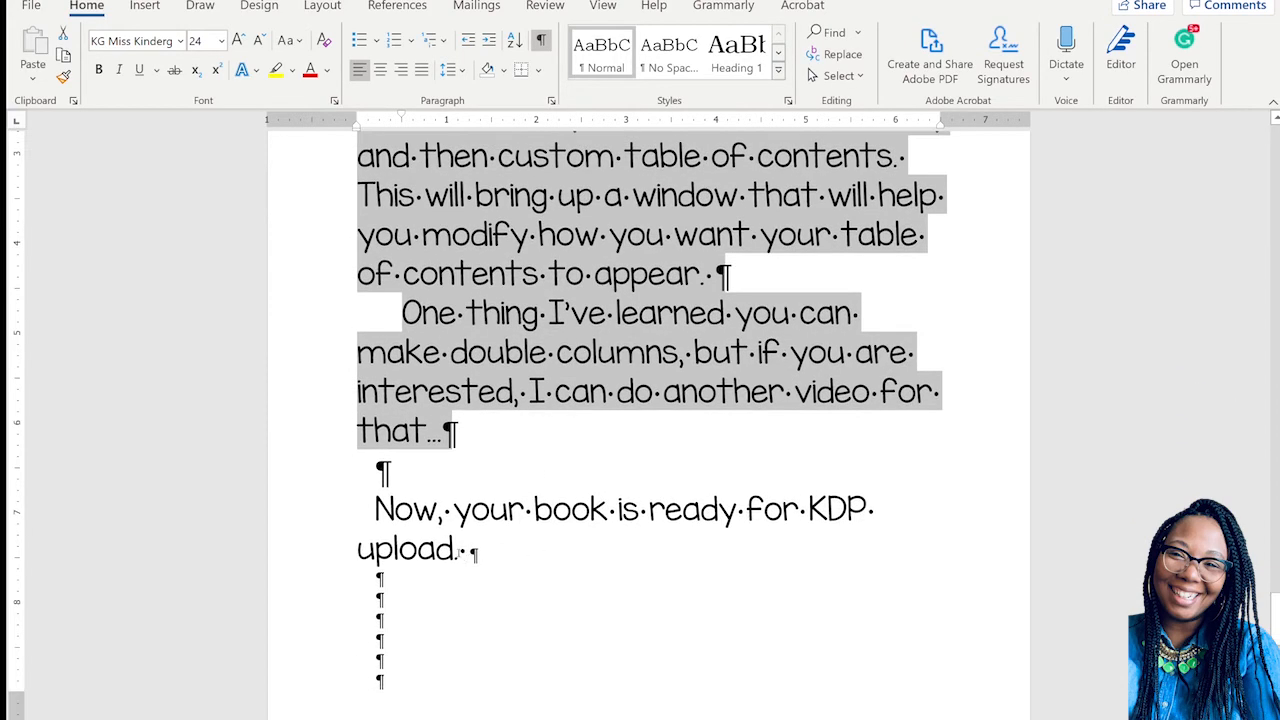
{"action": "left_click_drag", "start_coordinate": [478, 550], "coordinate": [376, 232]}
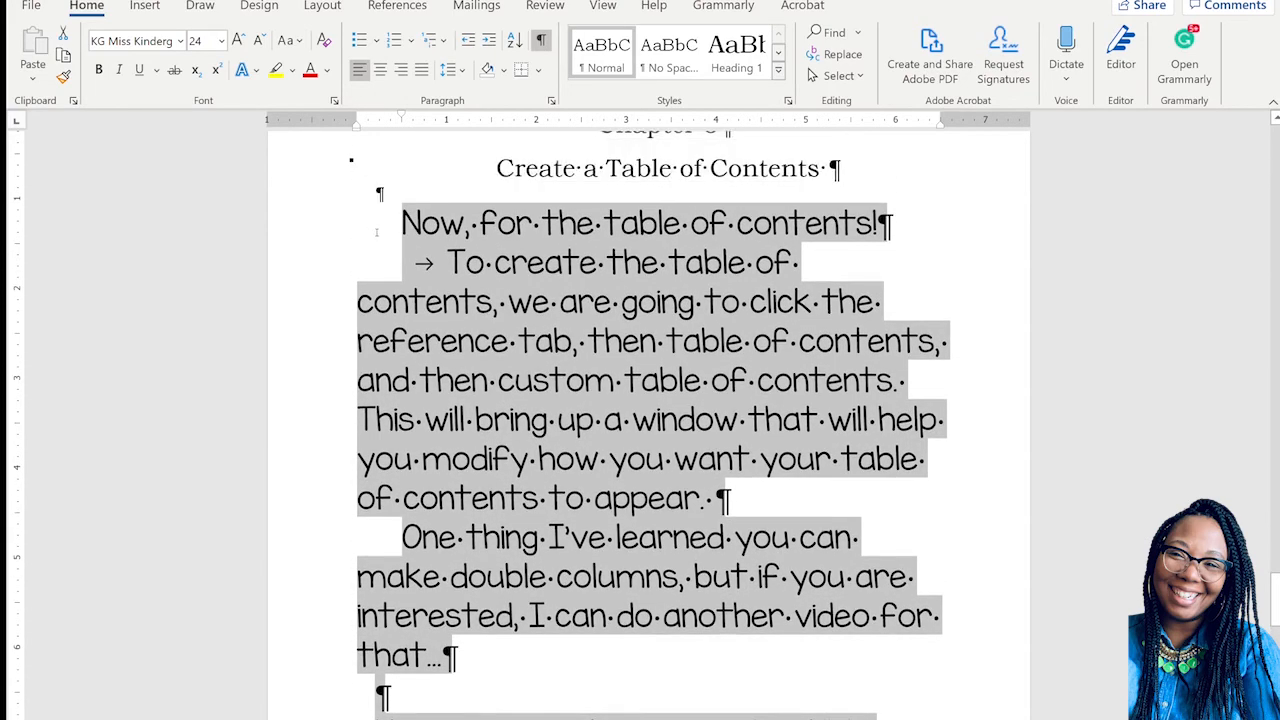
{"action": "left_click", "coordinate": [598, 55]}
{"action": "left_click", "coordinate": [574, 432]}
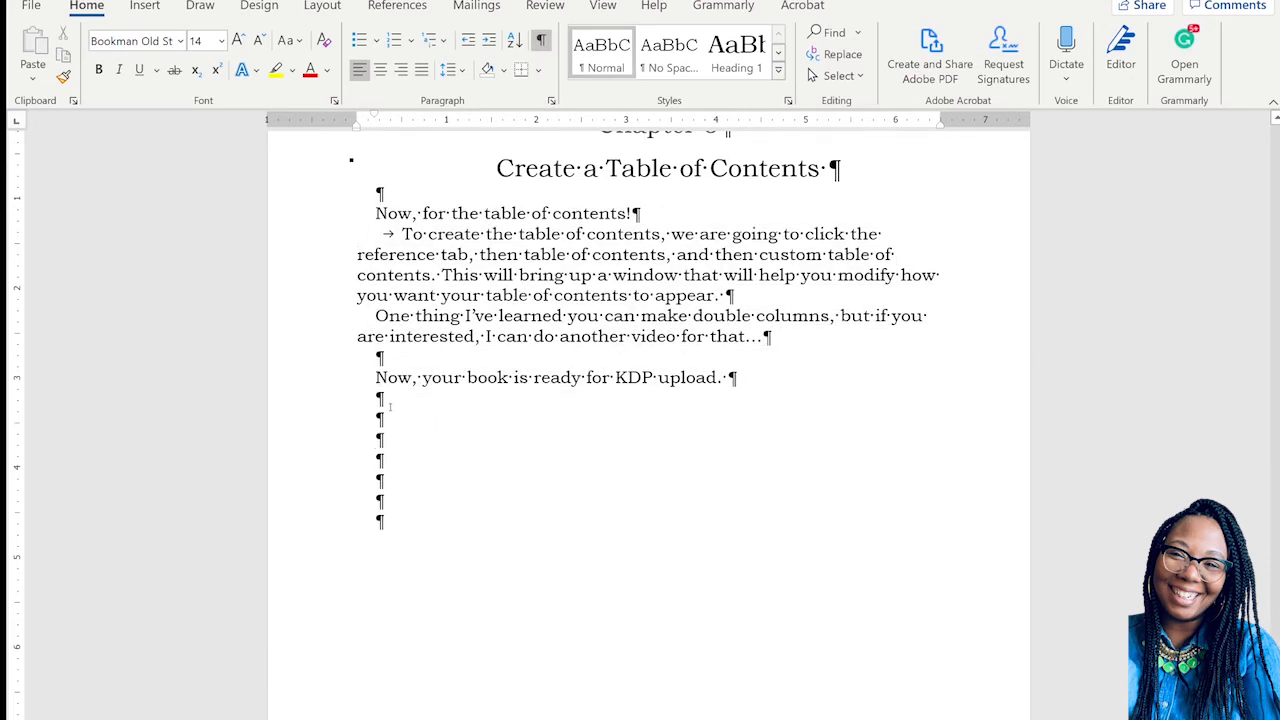
- Delete the empty paragraphs after "Now, your book is ready for KDP upload." at the end of Chapter 3
{"action": "left_click_drag", "start_coordinate": [360, 409], "coordinate": [419, 518]}
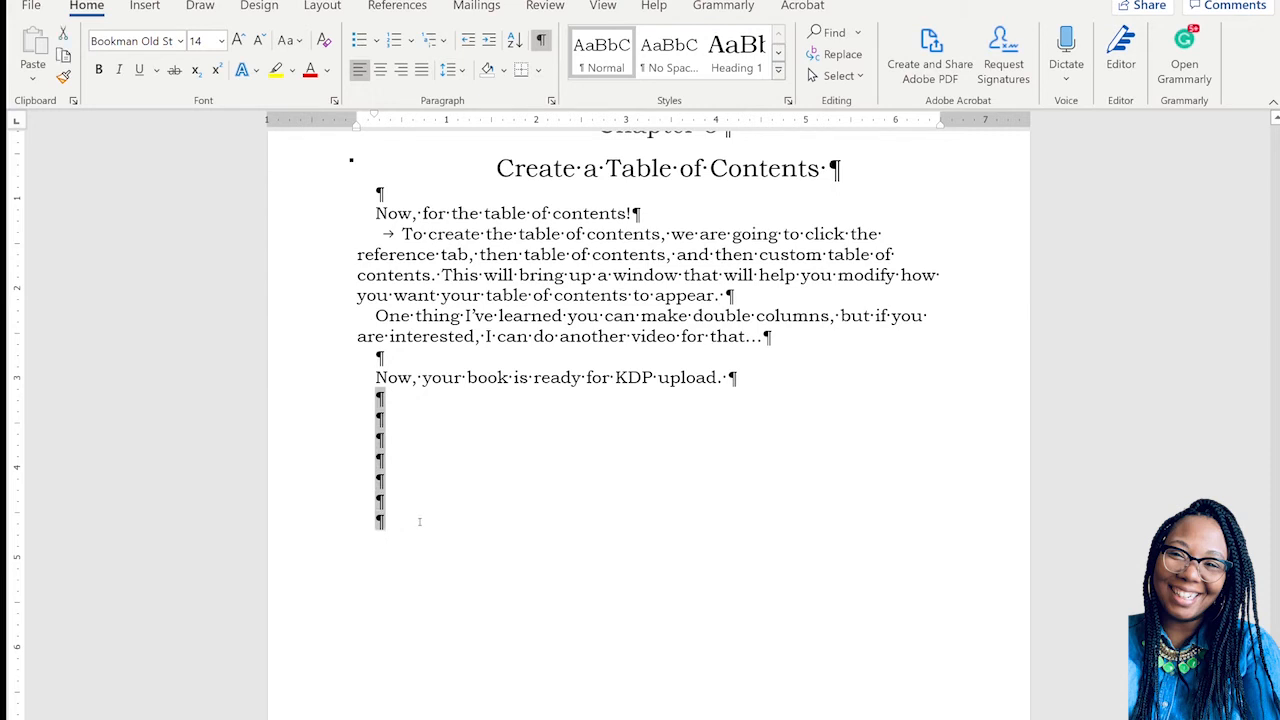
{"action": "key", "text": "Delete"}
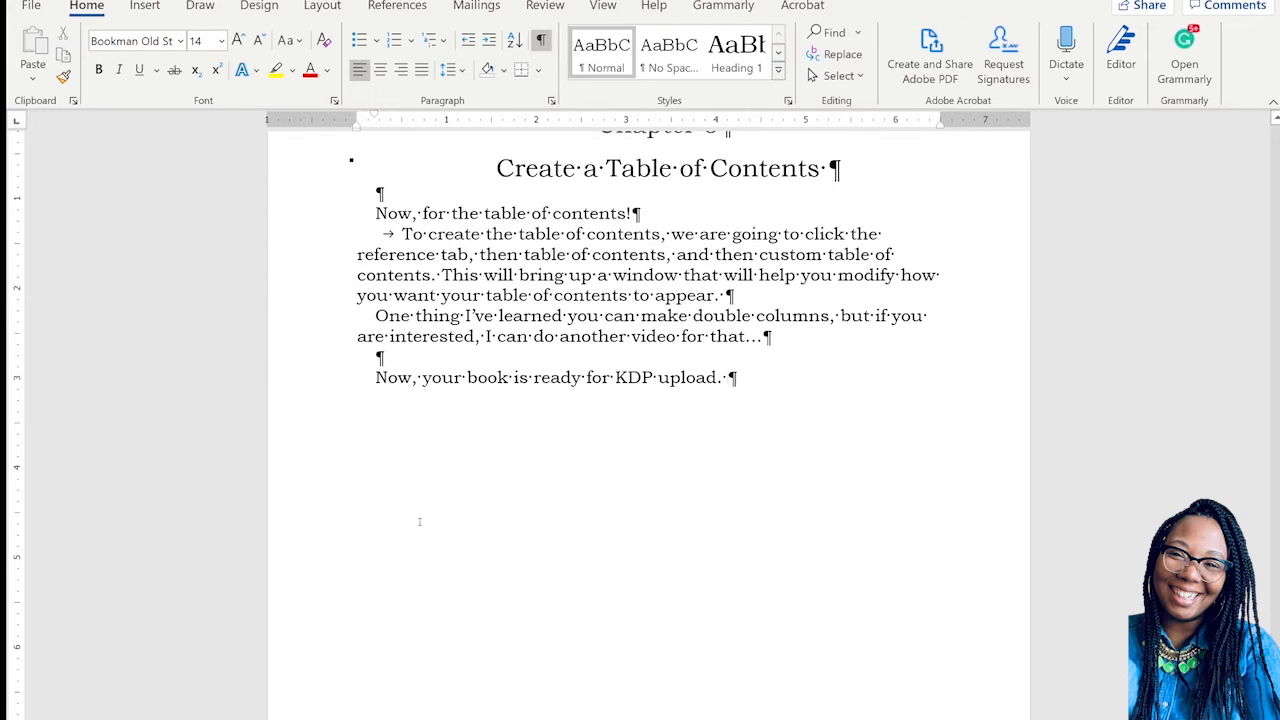
{"action": "scroll", "coordinate": [722, 295], "scroll_direction": "up", "scroll_amount": 5}
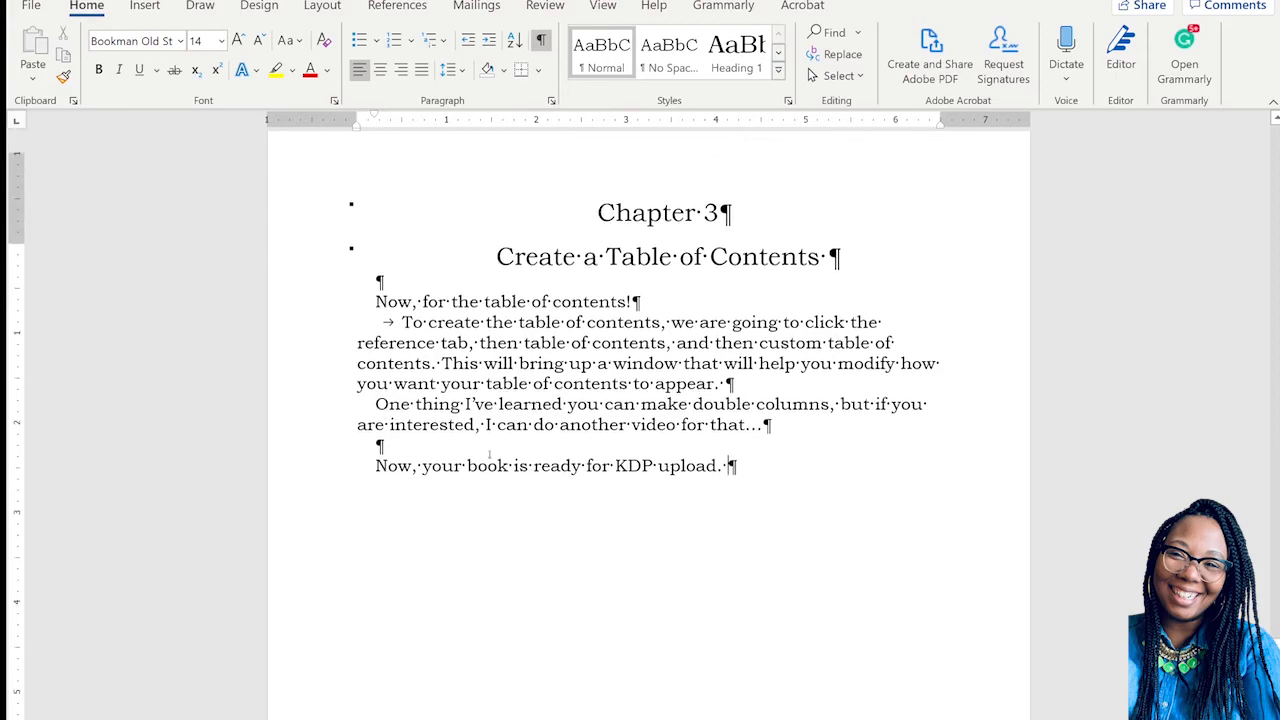
- Insert a custom one-level table of contents on the blank page before Chapter 1, using hyperlinks instead of page numbers
{"action": "scroll", "coordinate": [677, 401], "scroll_direction": "up", "scroll_amount": 15}
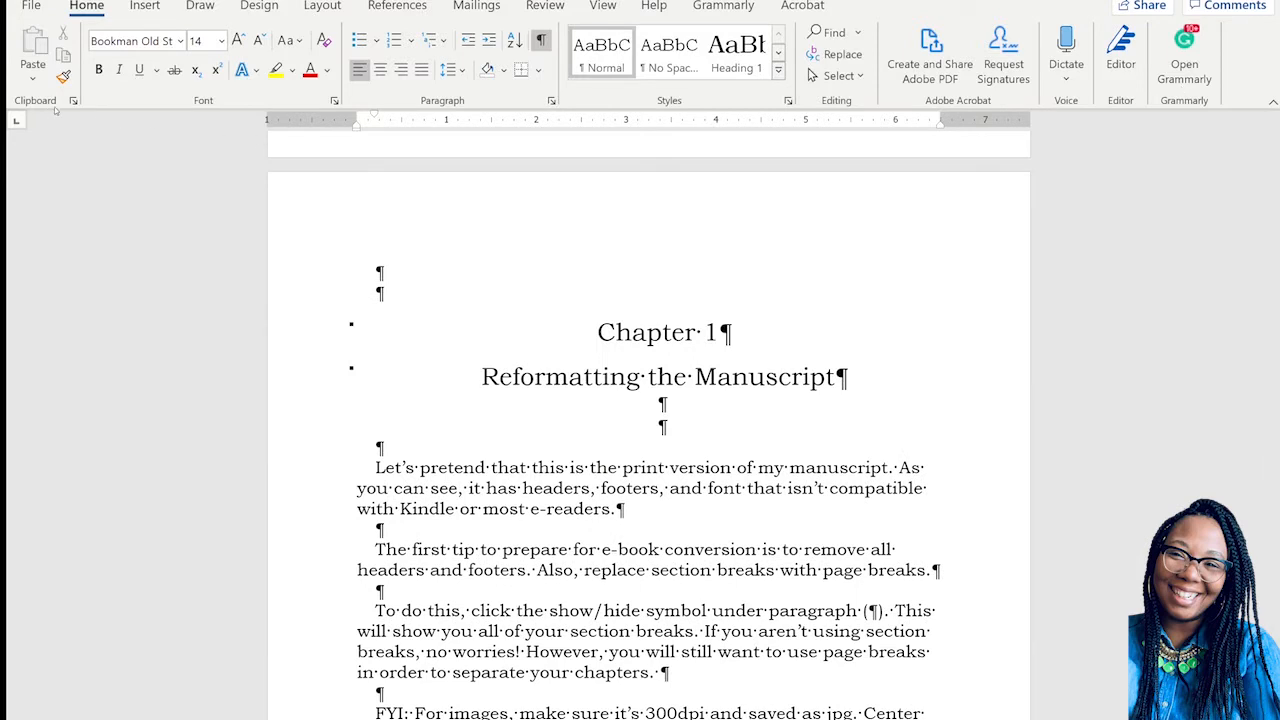
{"action": "scroll", "coordinate": [118, 132], "scroll_direction": "up", "scroll_amount": 4}
{"action": "scroll", "coordinate": [118, 134], "scroll_direction": "down", "scroll_amount": 5}
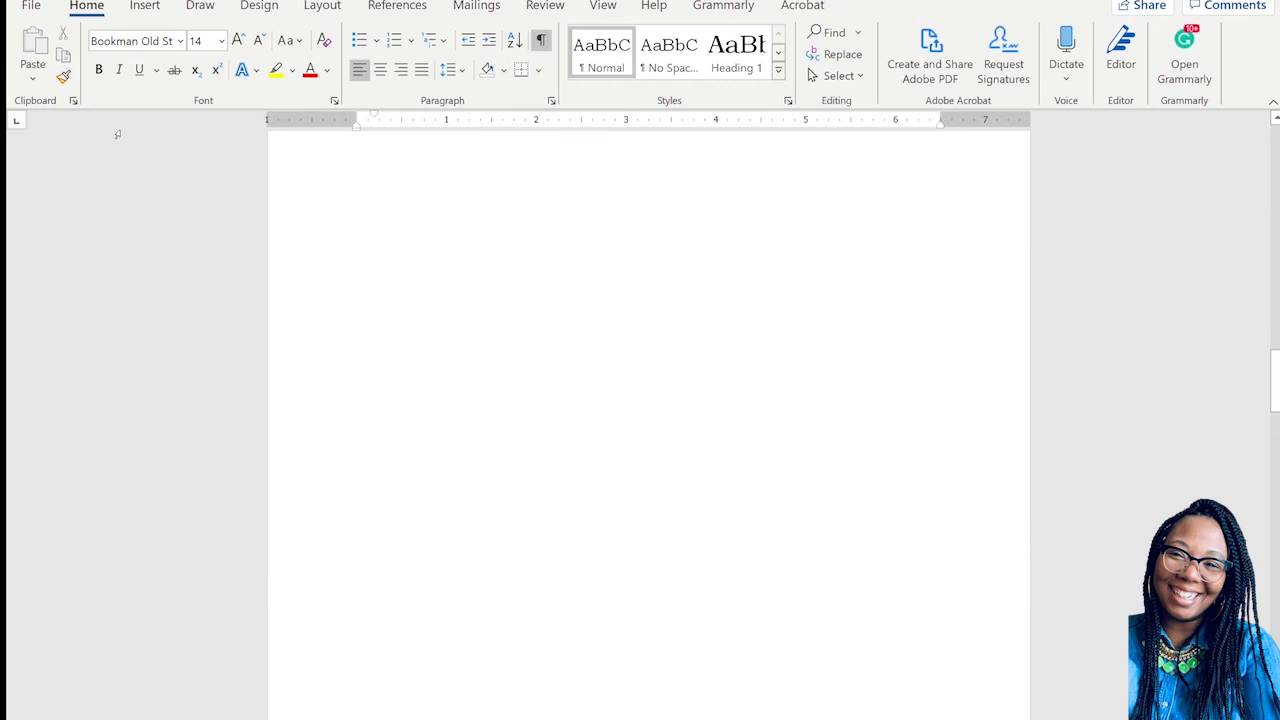
{"action": "scroll", "coordinate": [118, 138], "scroll_direction": "up", "scroll_amount": 2}
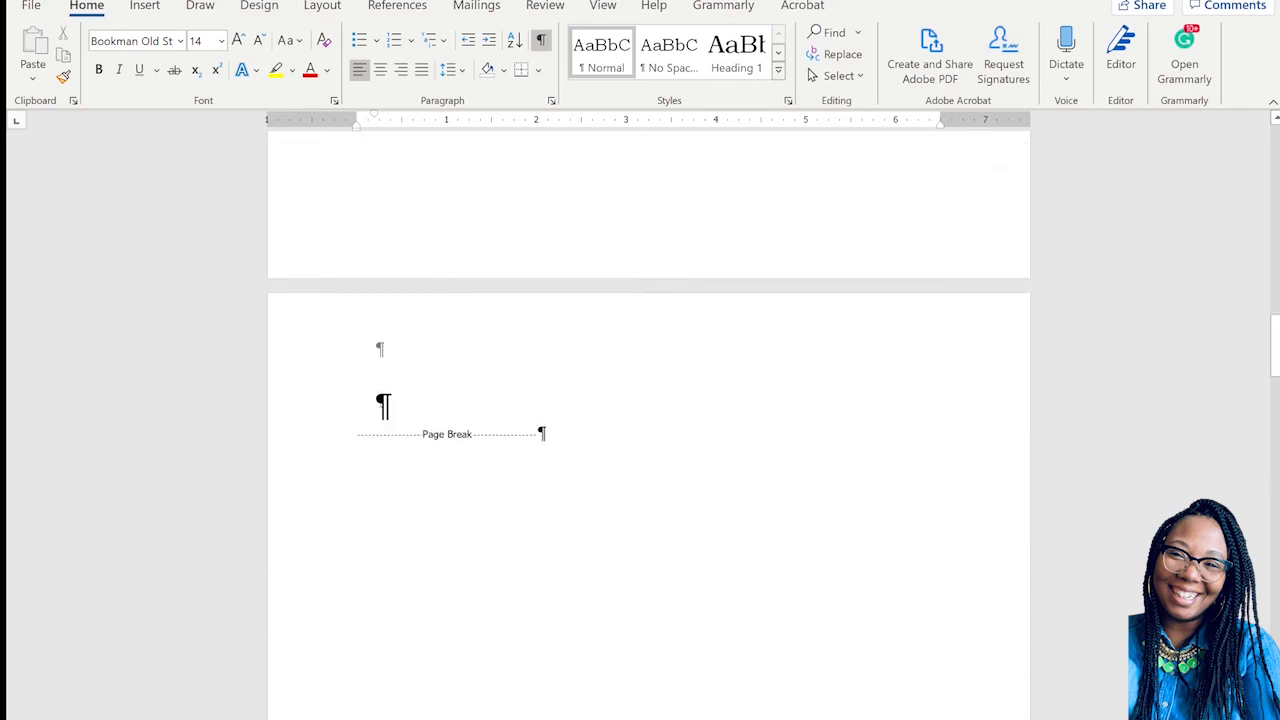
{"action": "left_click", "coordinate": [381, 406]}
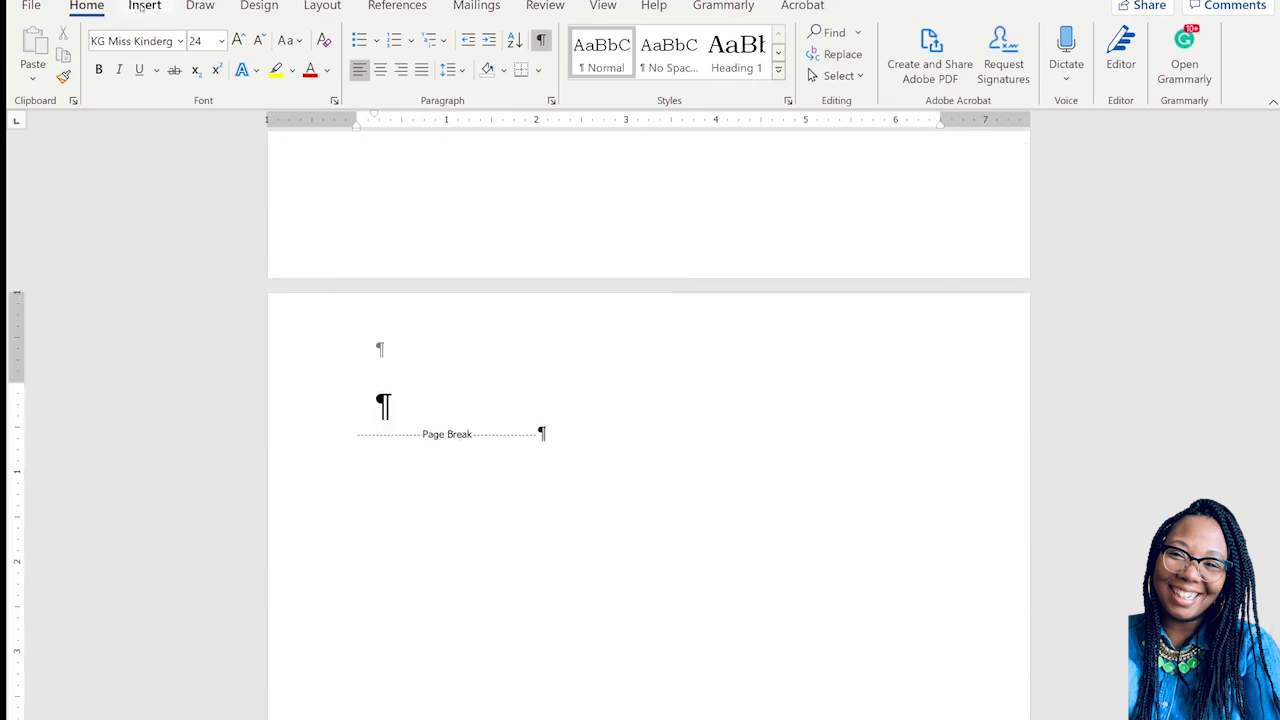
{"action": "left_click", "coordinate": [397, 5]}
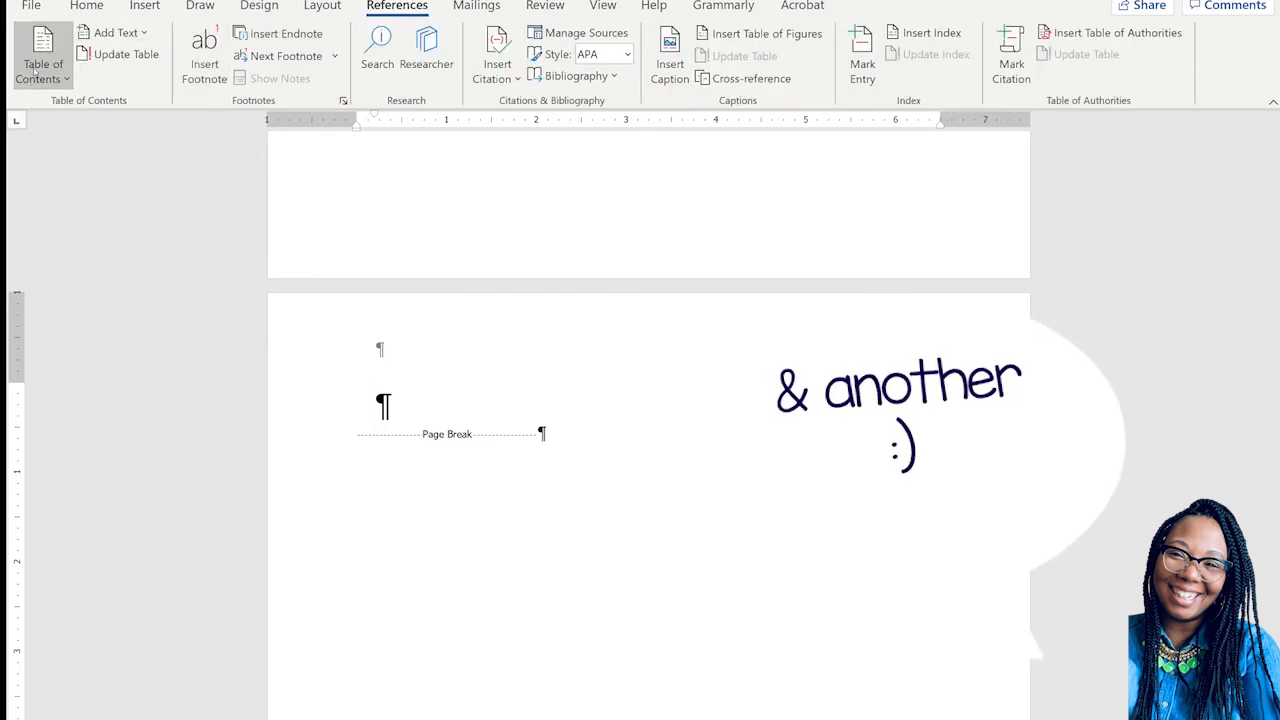
{"action": "left_click", "coordinate": [203, 533]}
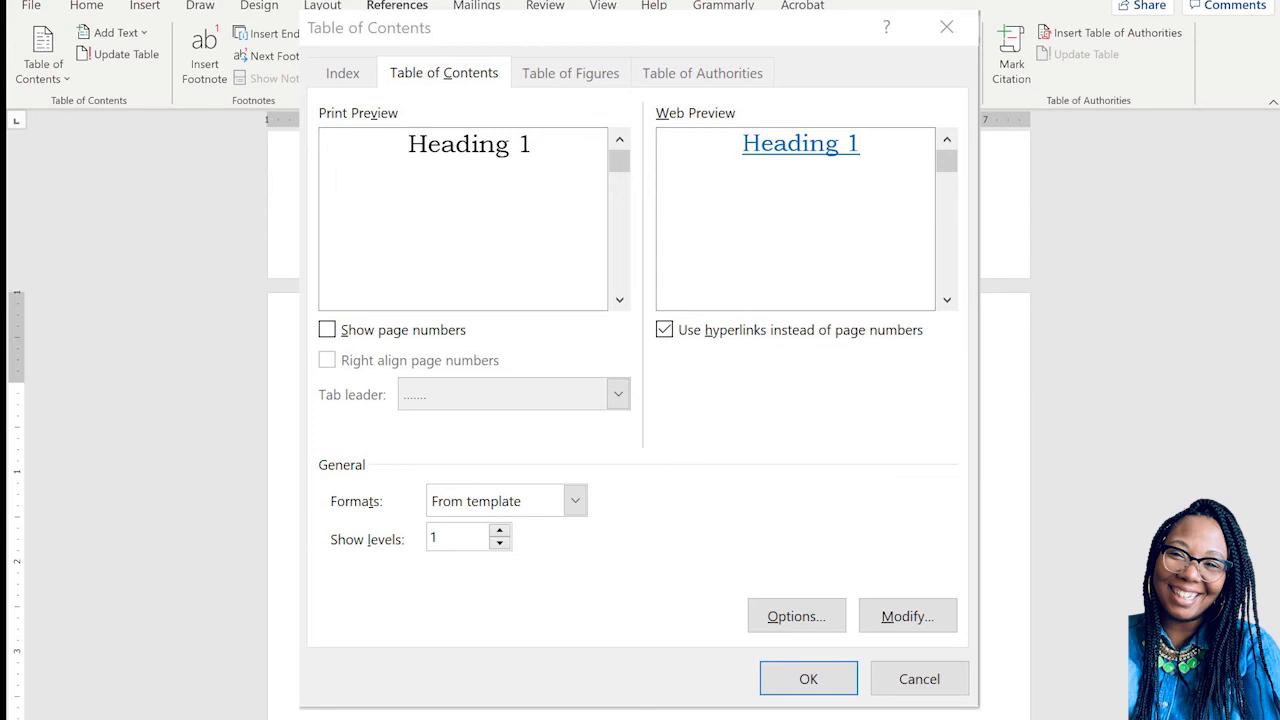
{"action": "left_click", "coordinate": [808, 679]}
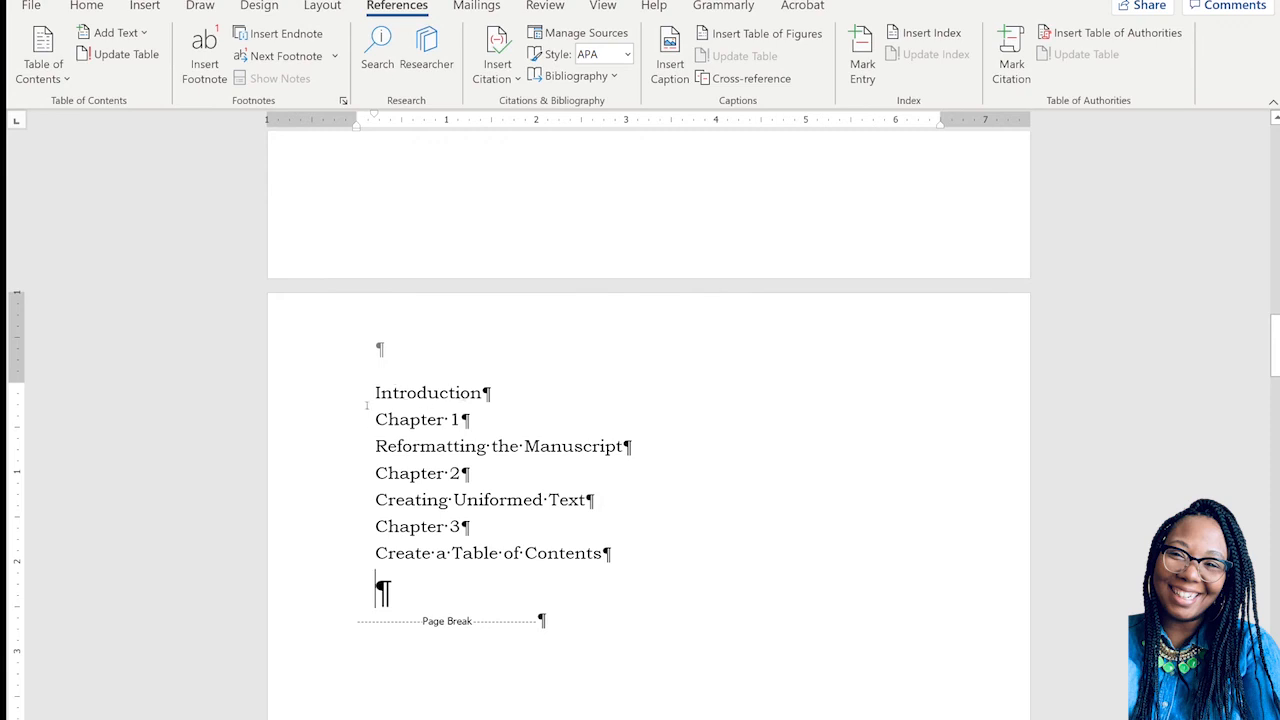
- Centre the "Chapter 1" and "Reformatting the Manuscript" entries in the table of contents
{"action": "left_click_drag", "start_coordinate": [369, 418], "coordinate": [632, 447]}
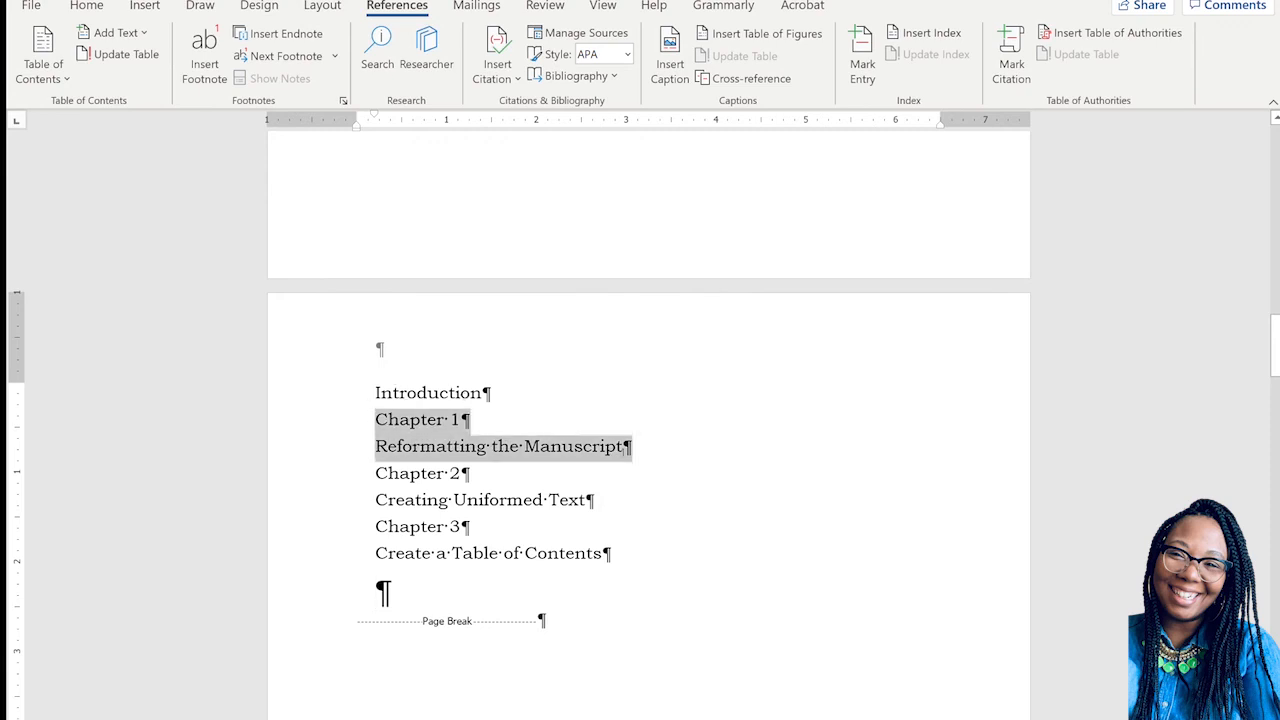
{"action": "left_click", "coordinate": [634, 503]}
{"action": "left_click", "coordinate": [632, 448]}
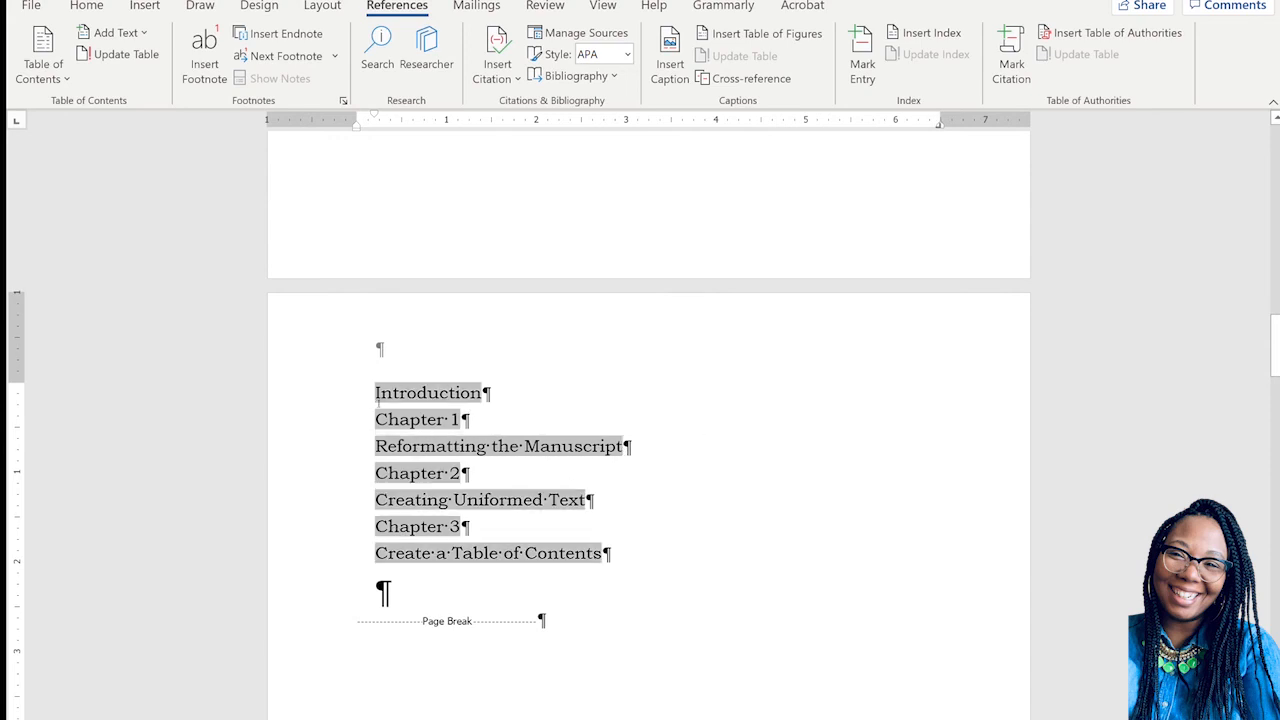
{"action": "left_click_drag", "start_coordinate": [377, 417], "coordinate": [563, 444]}
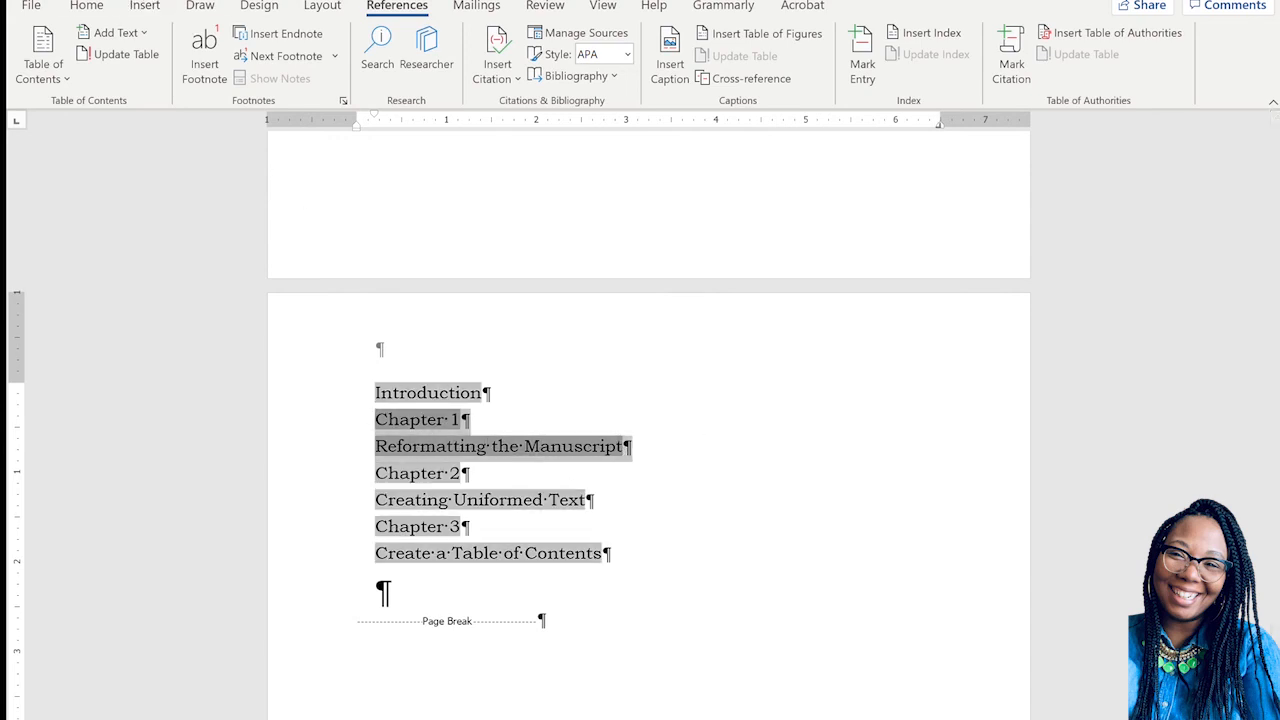
{"action": "left_click", "coordinate": [86, 6]}
{"action": "left_click", "coordinate": [378, 68]}
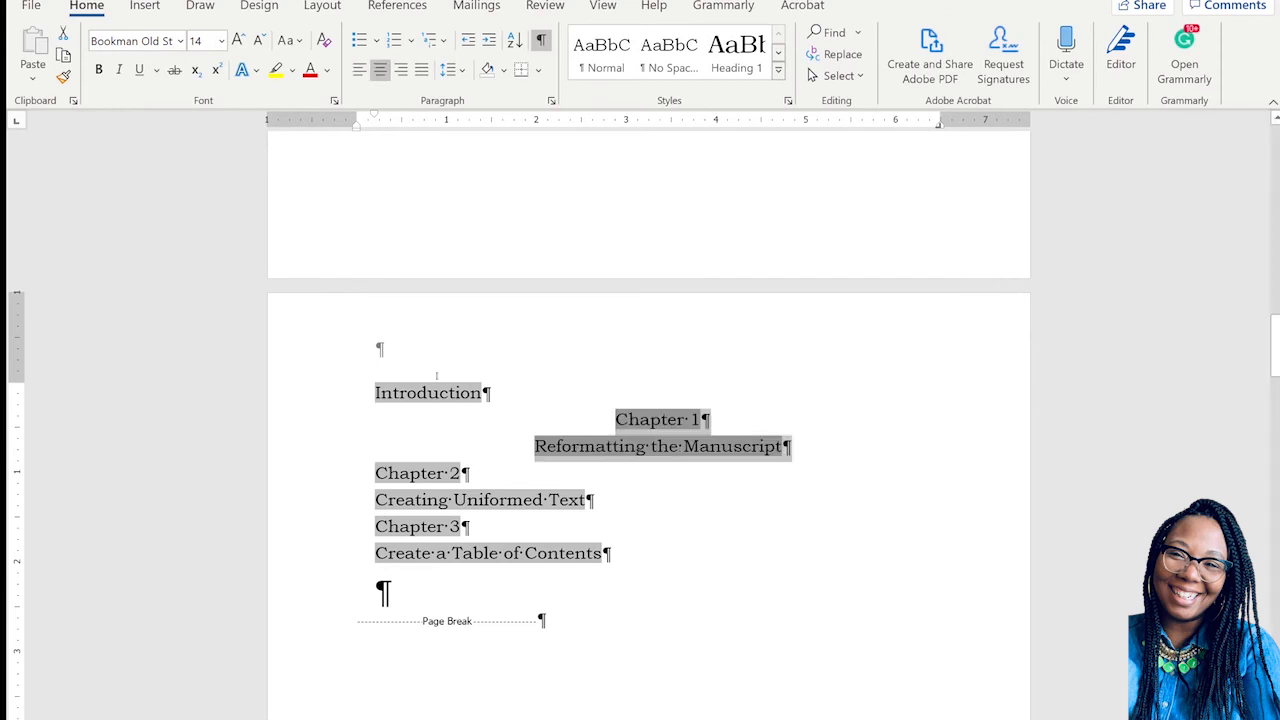
- Centre the remaining table of contents entries: both Chapter 2 lines, both Chapter 3 lines and "Introduction"
{"action": "left_click_drag", "start_coordinate": [375, 473], "coordinate": [592, 500]}
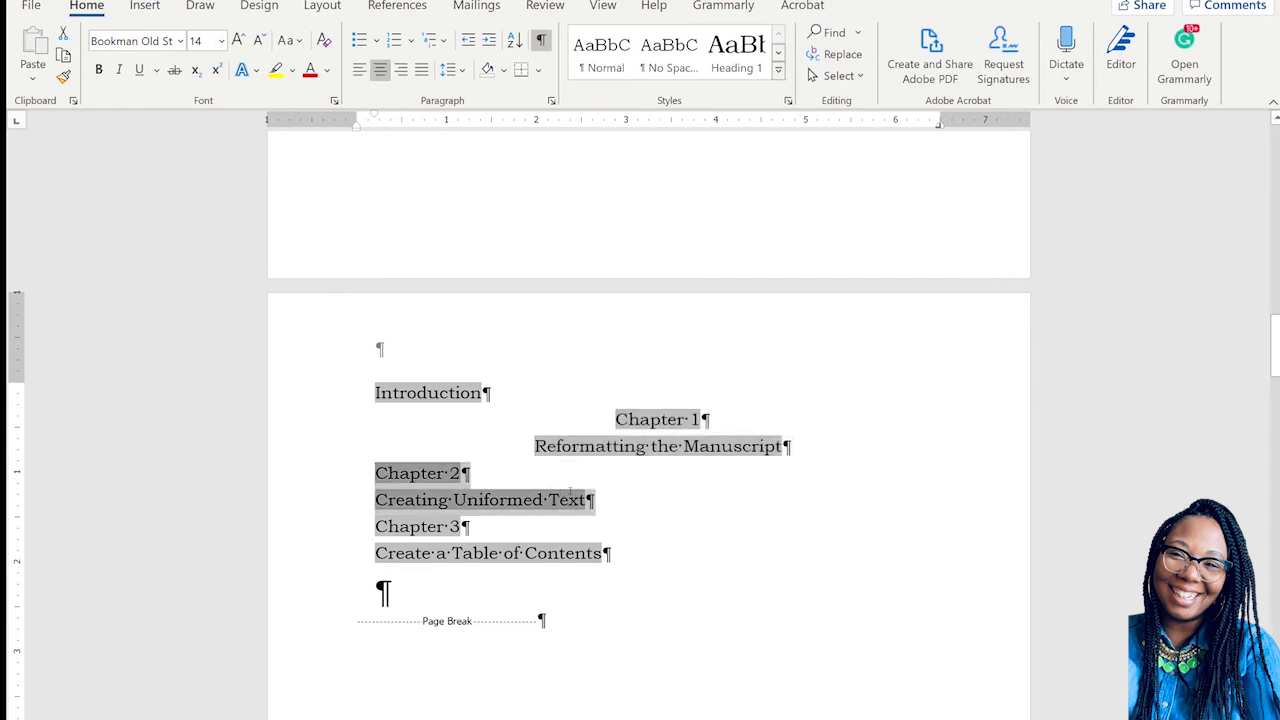
{"action": "left_click", "coordinate": [380, 68]}
{"action": "left_click_drag", "start_coordinate": [375, 526], "coordinate": [612, 553]}
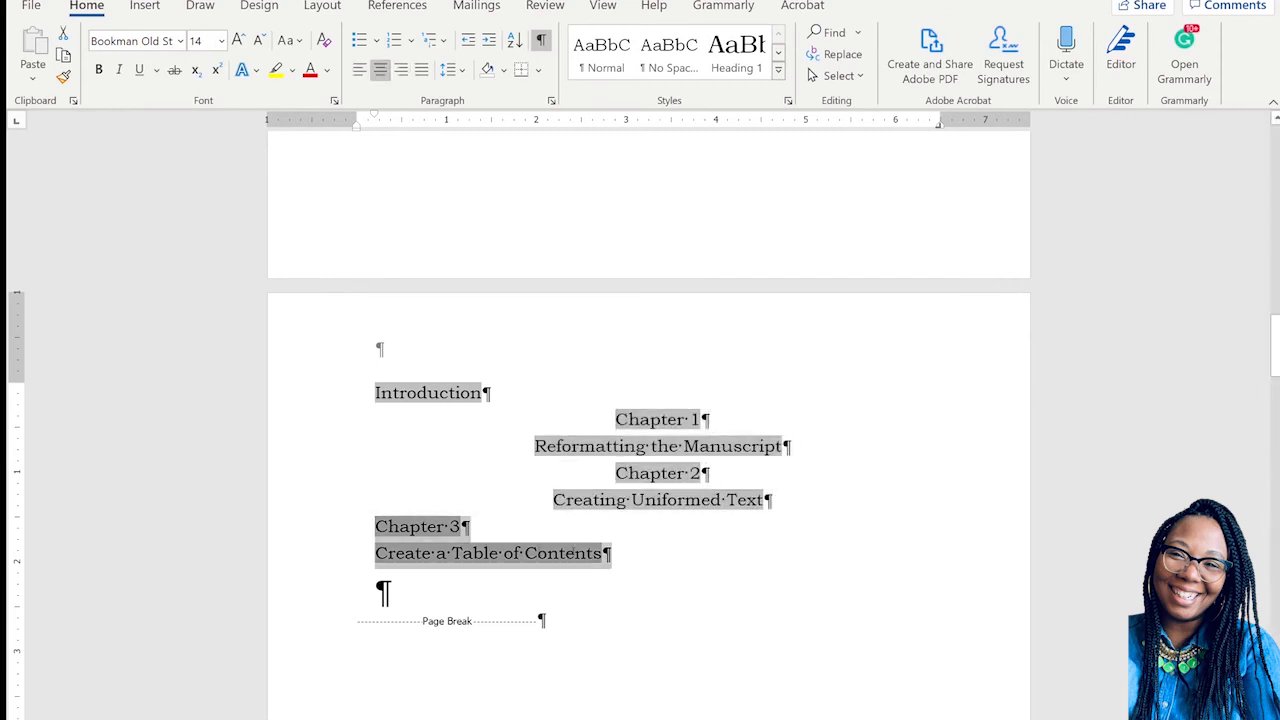
{"action": "left_click", "coordinate": [380, 68]}
{"action": "left_click", "coordinate": [932, 520]}
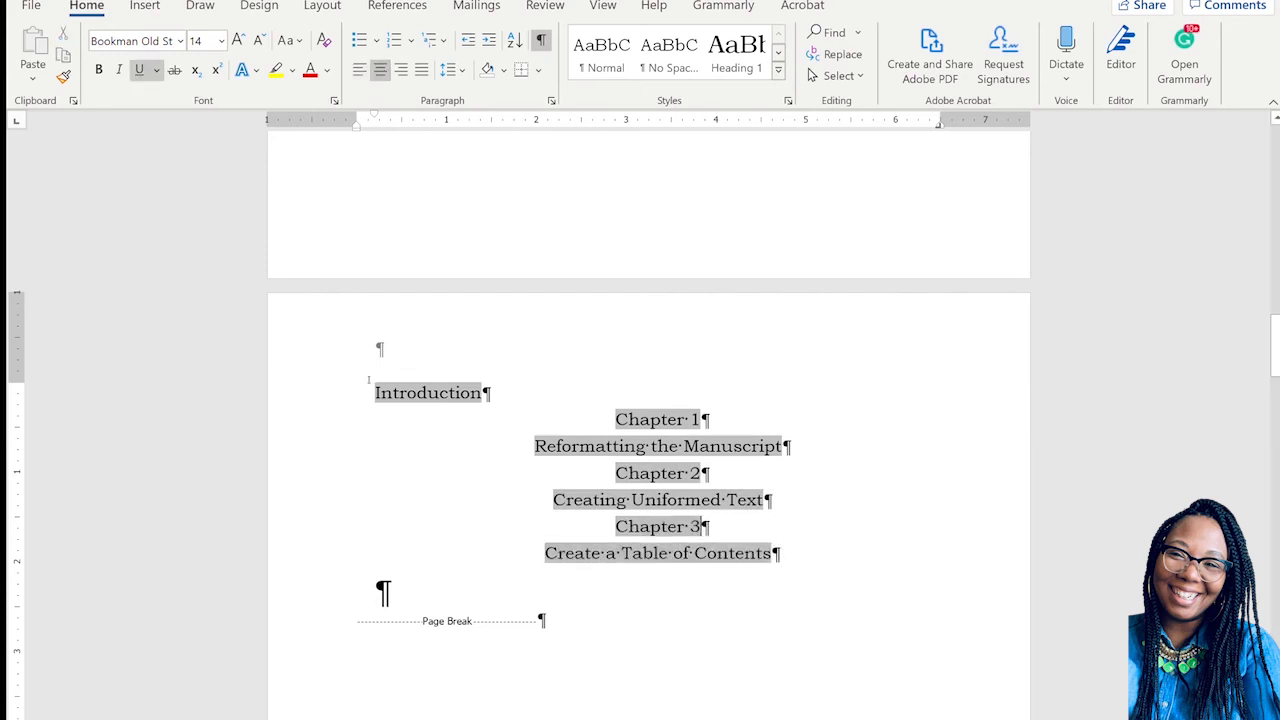
{"action": "left_click", "coordinate": [380, 68]}
{"action": "left_click", "coordinate": [810, 469]}
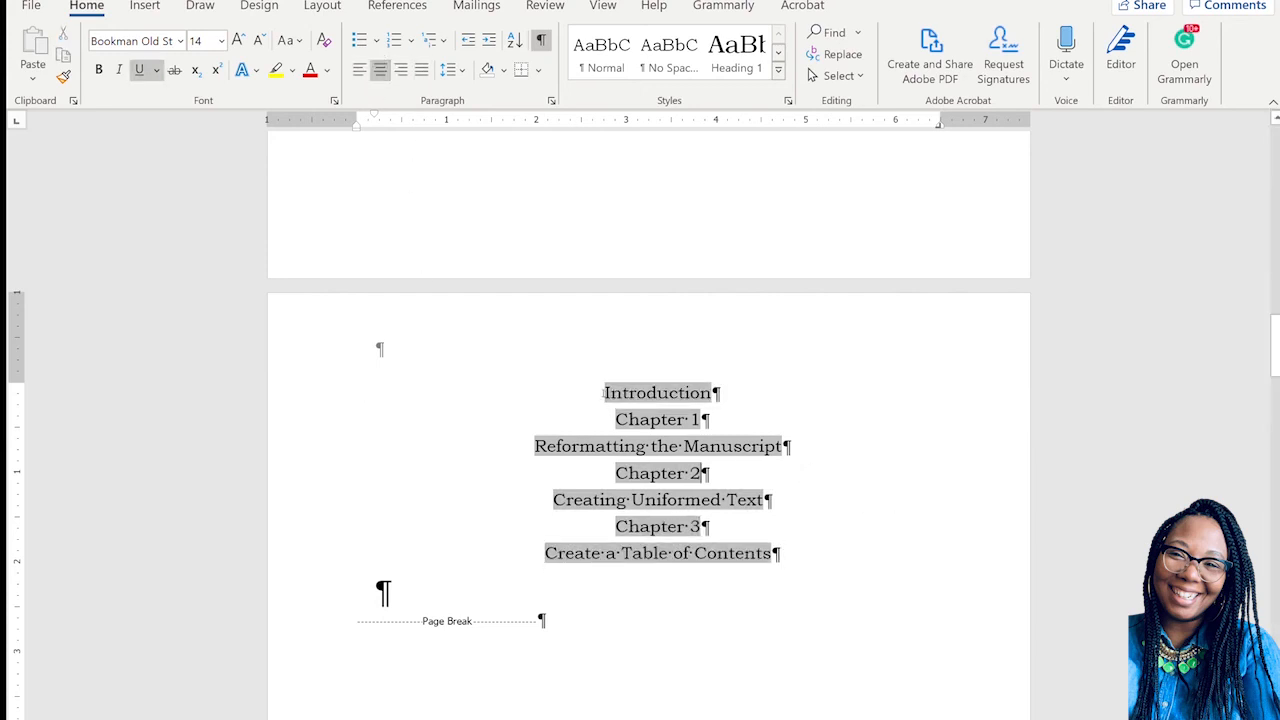
- Add two empty paragraphs above the "Introduction" entry in the table of contents
{"action": "left_click", "coordinate": [603, 393]}
{"action": "key", "text": "Return"}
{"action": "key", "text": "Return"}
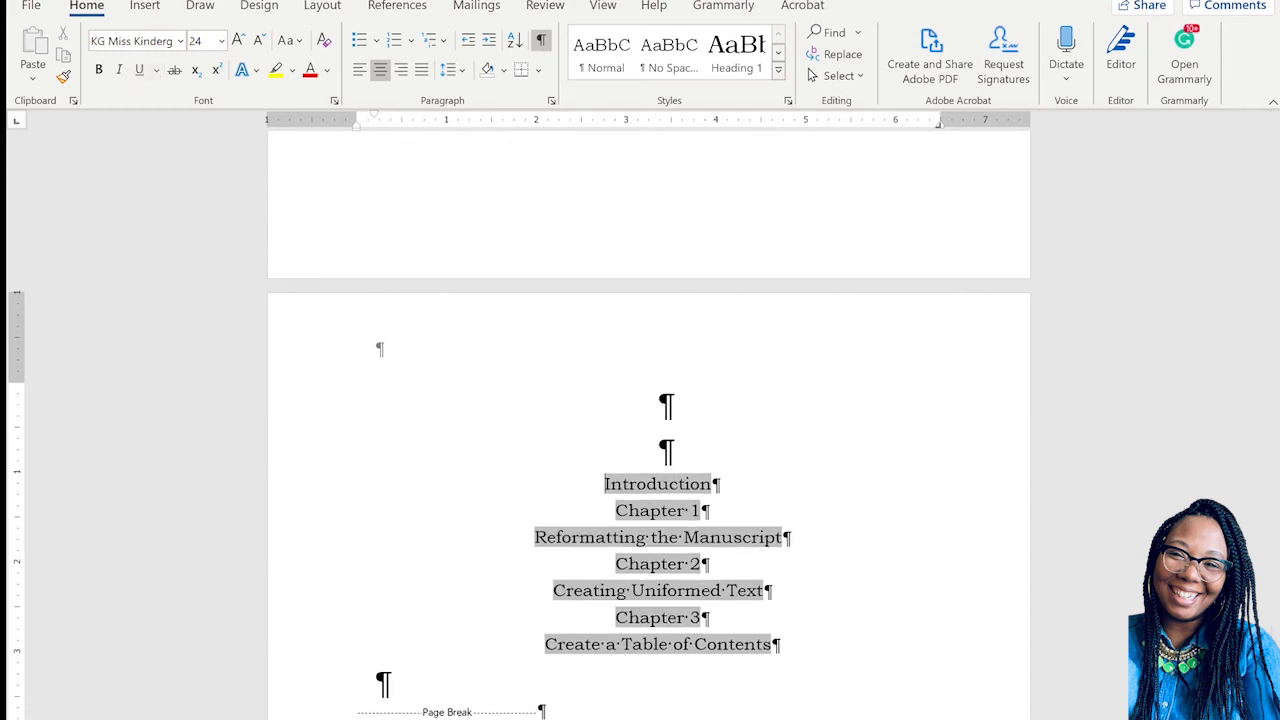
- Review the formatted manuscript from the table of contents through Chapter 3 and back up to the title page
{"action": "scroll", "coordinate": [808, 396], "scroll_direction": "down", "scroll_amount": 10}
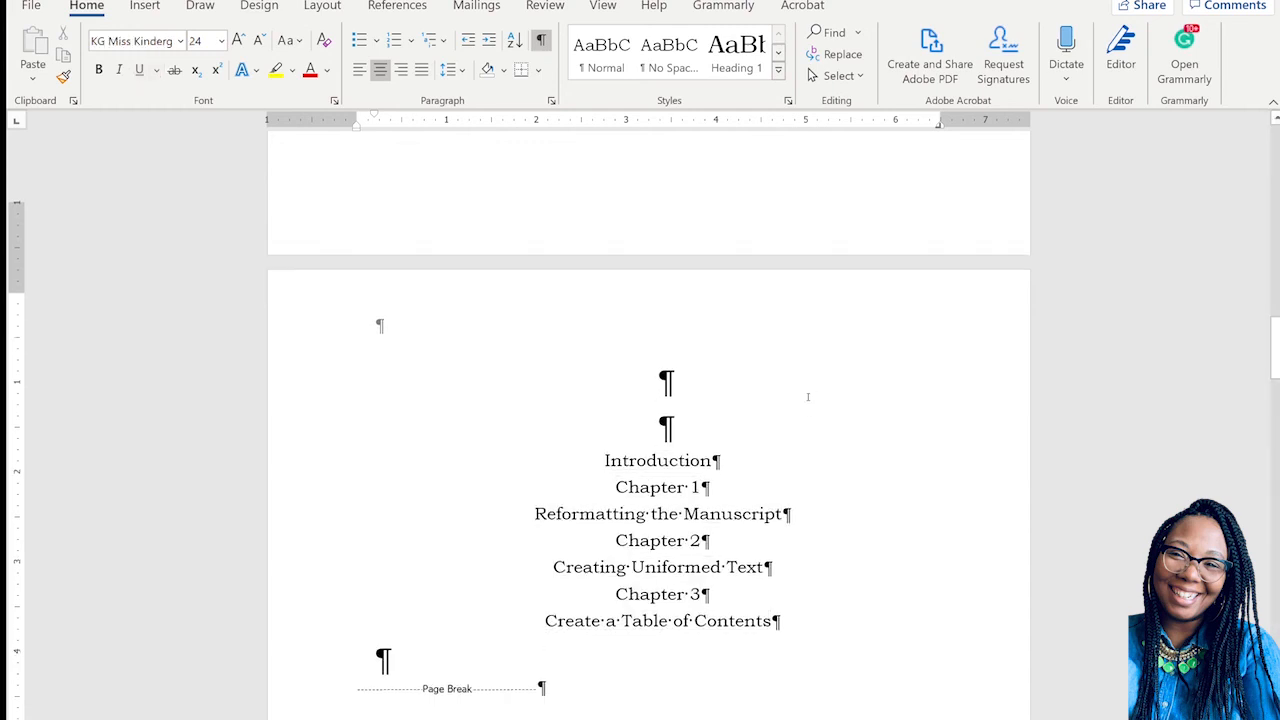
{"action": "scroll", "coordinate": [808, 396], "scroll_direction": "down", "scroll_amount": 15}
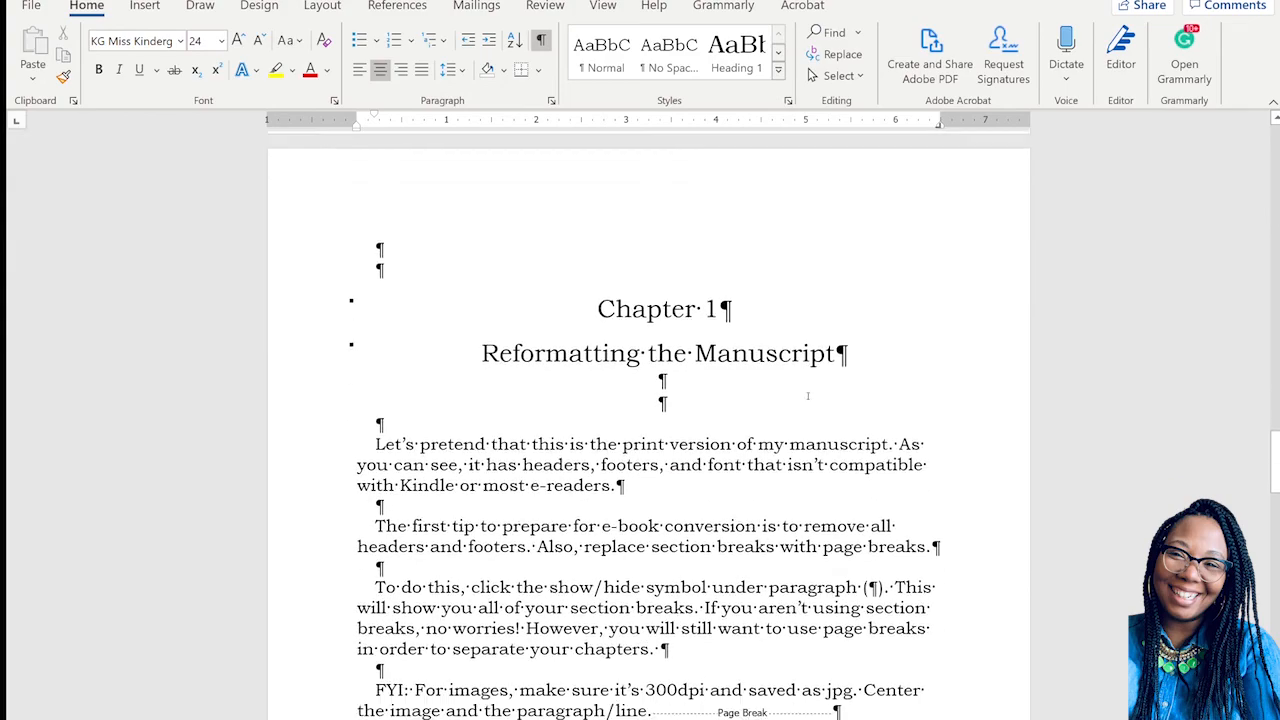
{"action": "scroll", "coordinate": [806, 396], "scroll_direction": "down", "scroll_amount": 15}
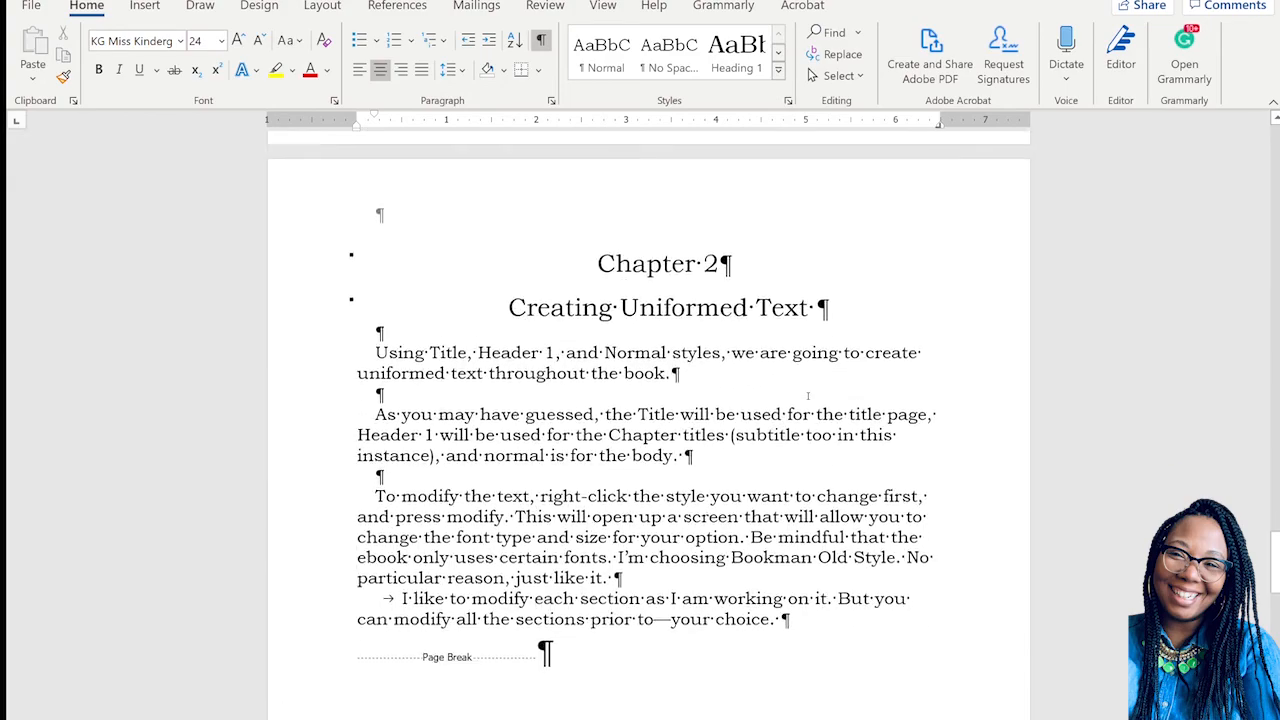
{"action": "scroll", "coordinate": [808, 396], "scroll_direction": "down", "scroll_amount": 7}
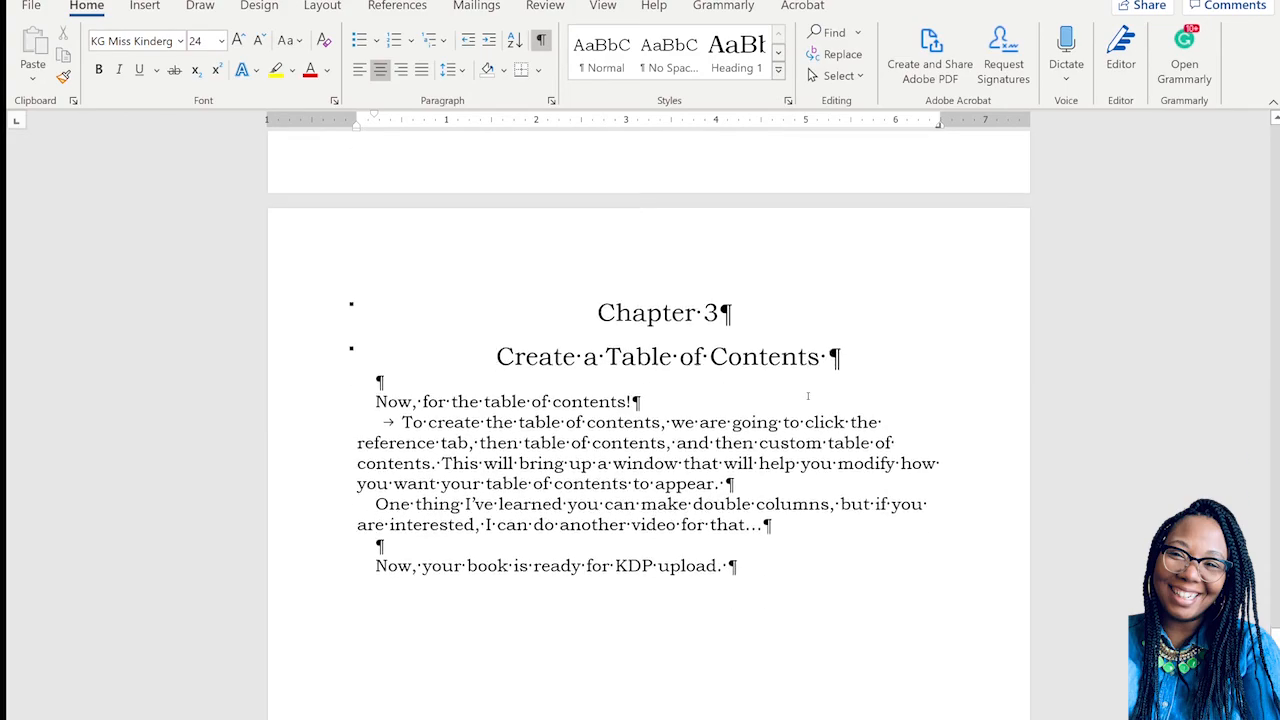
{"action": "scroll", "coordinate": [808, 396], "scroll_direction": "up", "scroll_amount": 20}
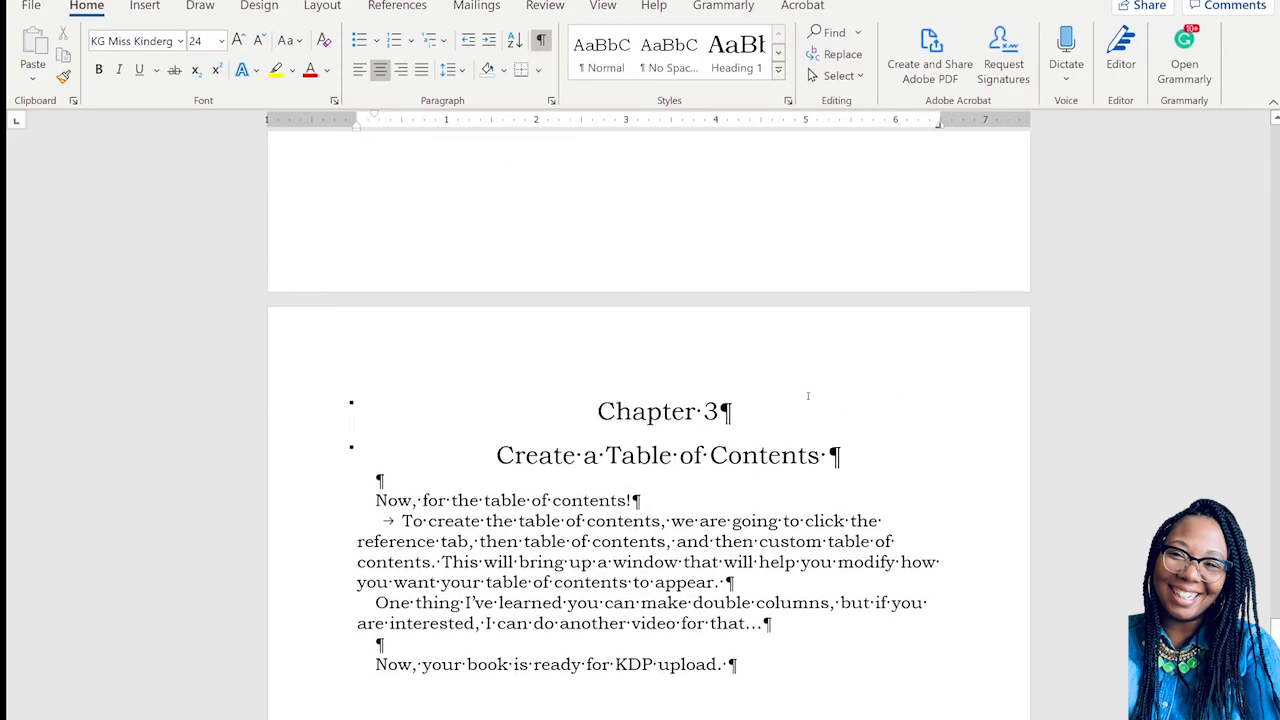
{"action": "scroll", "coordinate": [808, 396], "scroll_direction": "up", "scroll_amount": 20}
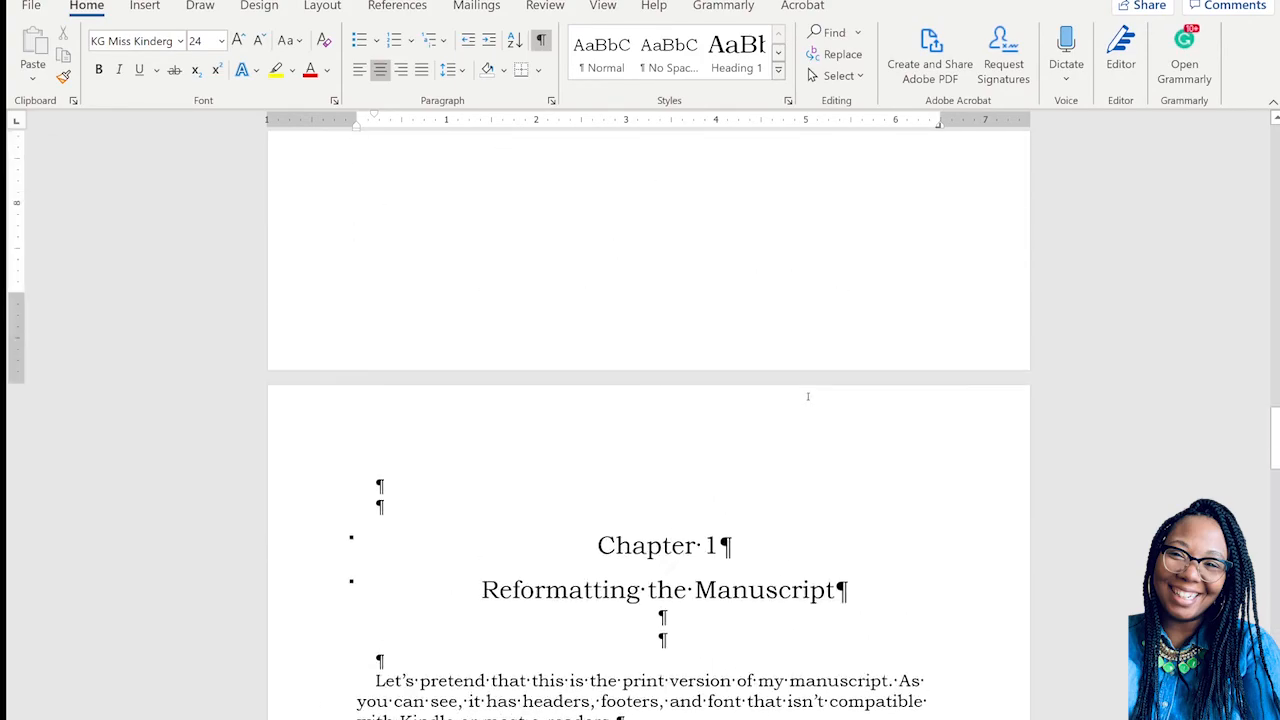
{"action": "scroll", "coordinate": [808, 396], "scroll_direction": "up", "scroll_amount": 4}
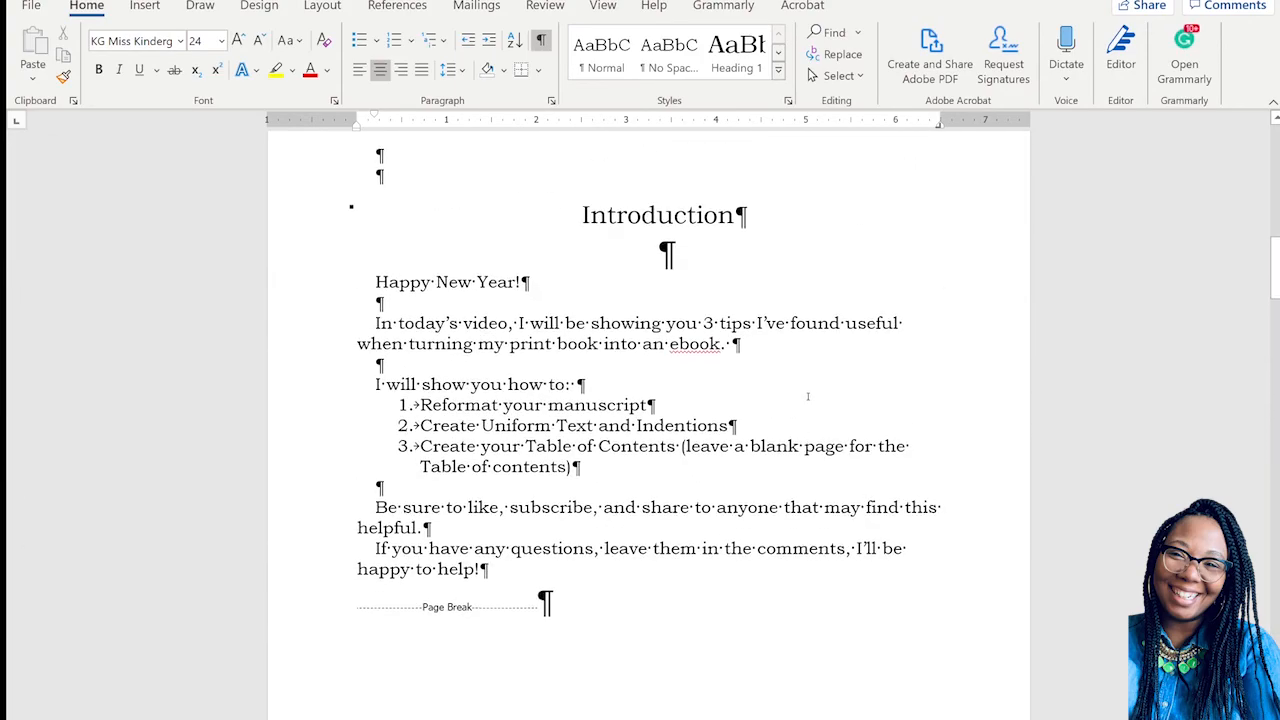
{"action": "scroll", "coordinate": [808, 396], "scroll_direction": "up", "scroll_amount": 10}
{"action": "scroll", "coordinate": [808, 396], "scroll_direction": "up", "scroll_amount": 5}
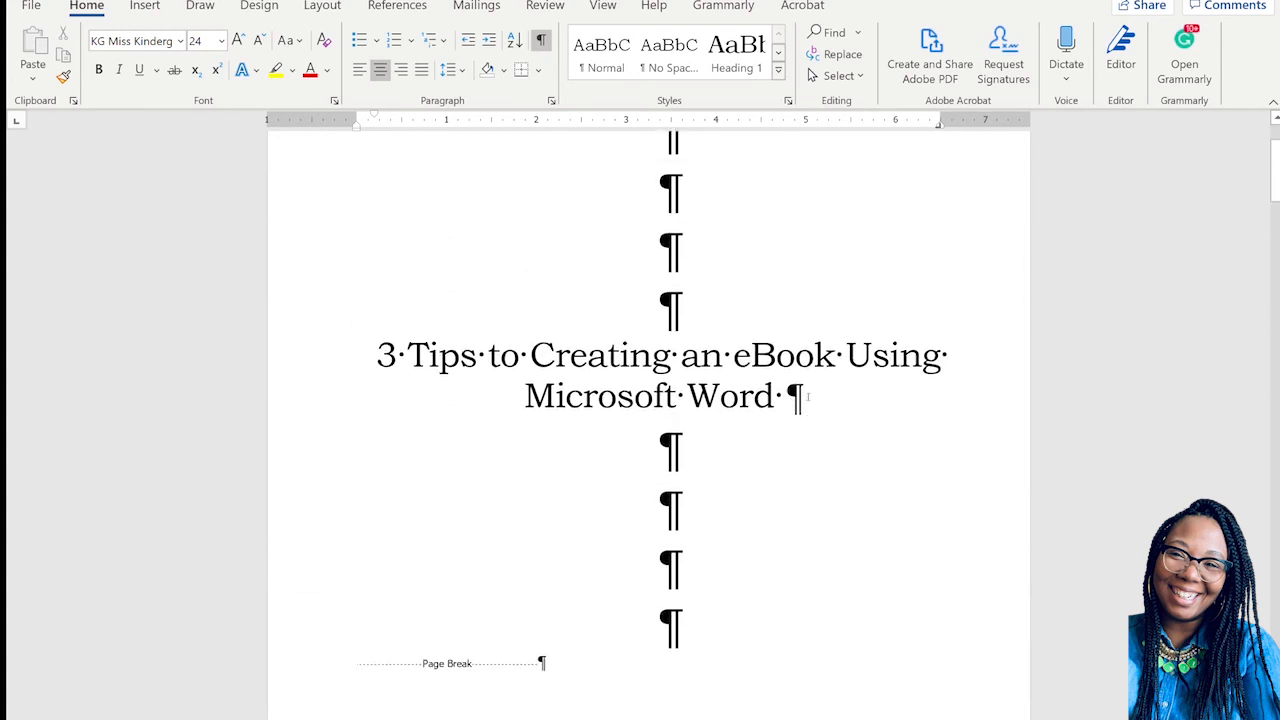